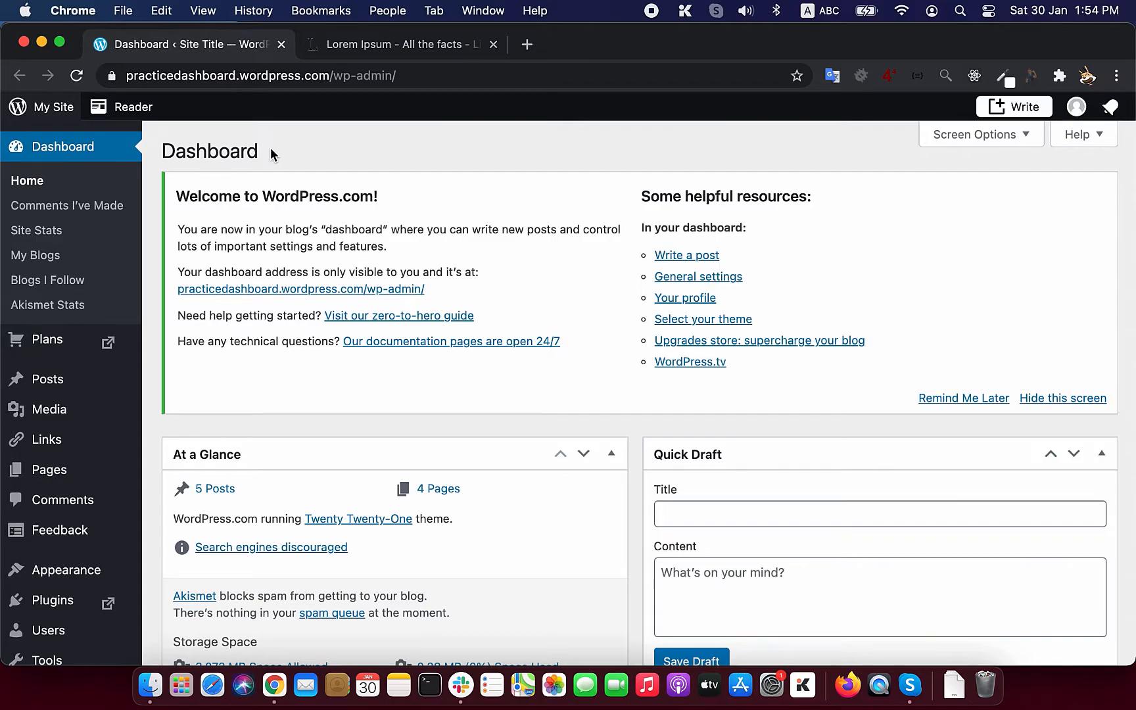
# Step: Create a new post and title it "Block basics"
pyautogui.moveTo(66, 380)
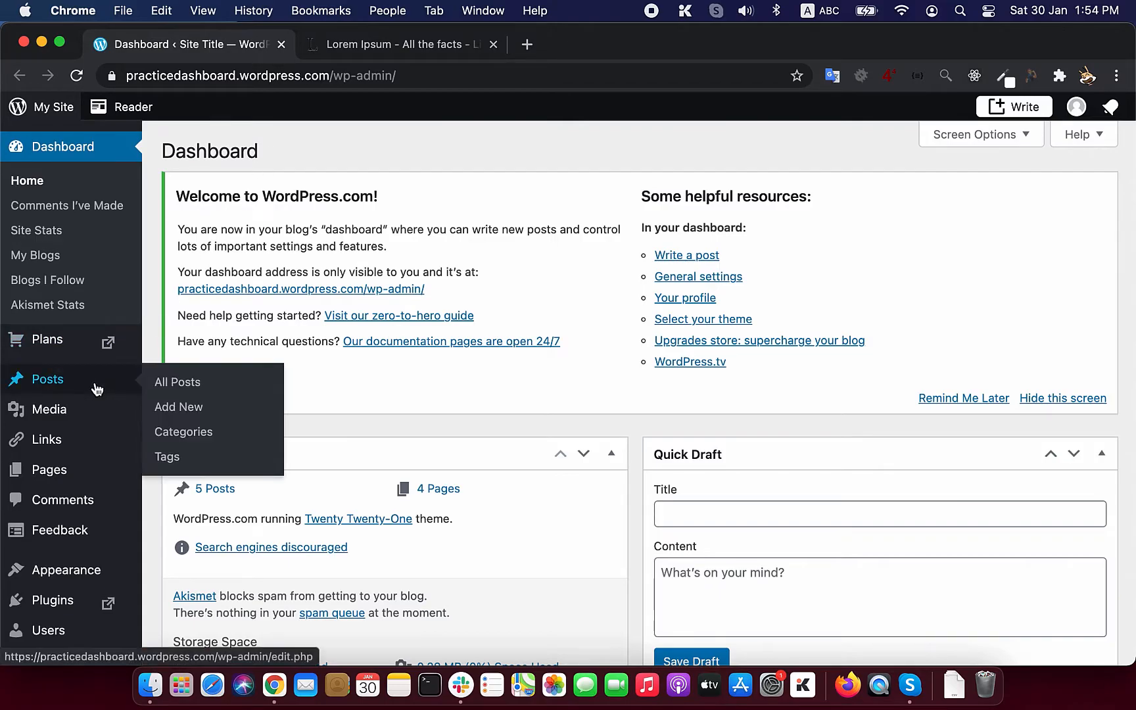
pyautogui.click(184, 415)
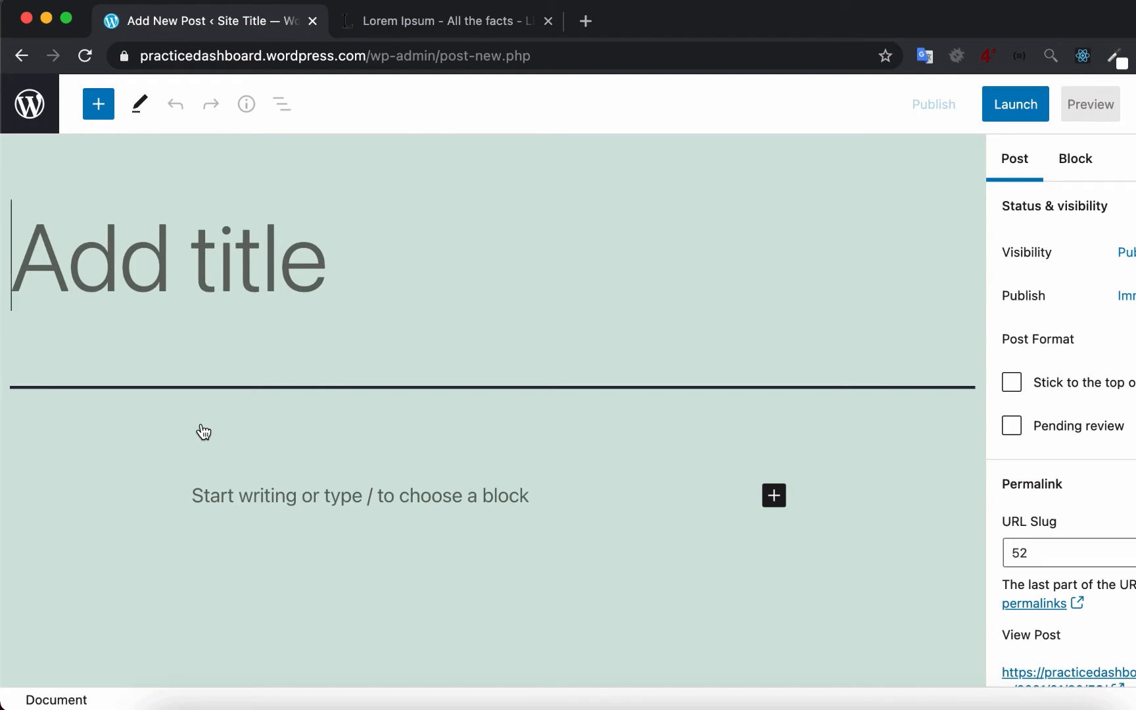
pyautogui.write('Blo')
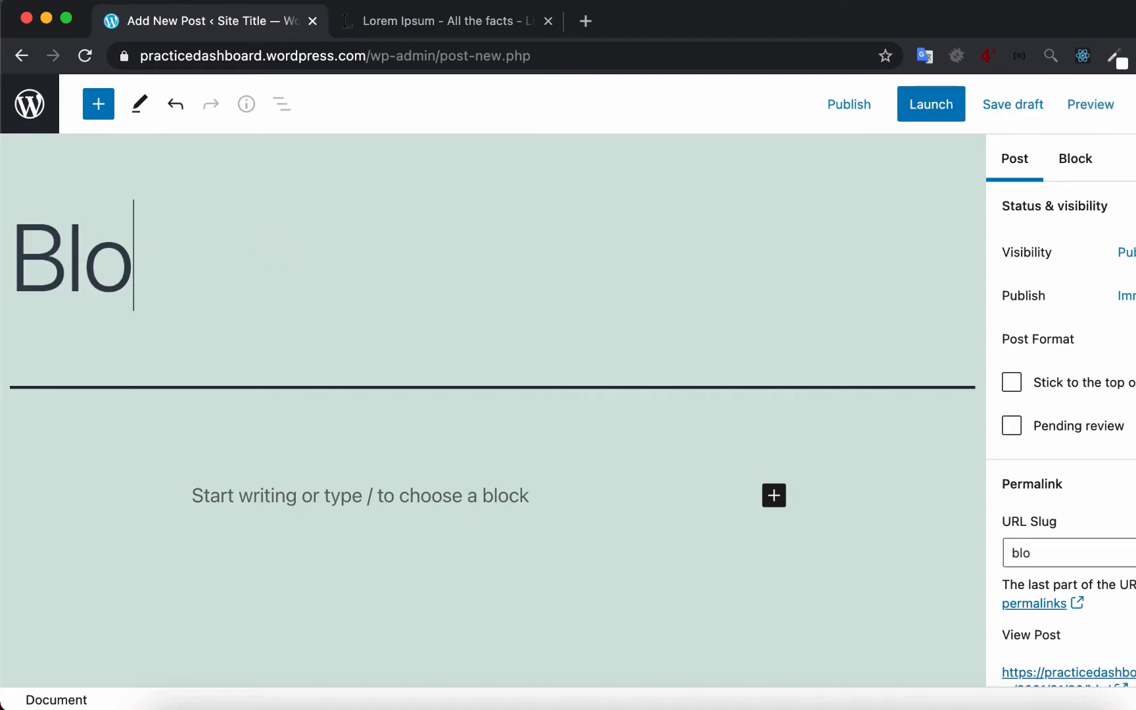
pyautogui.write('ck basi')
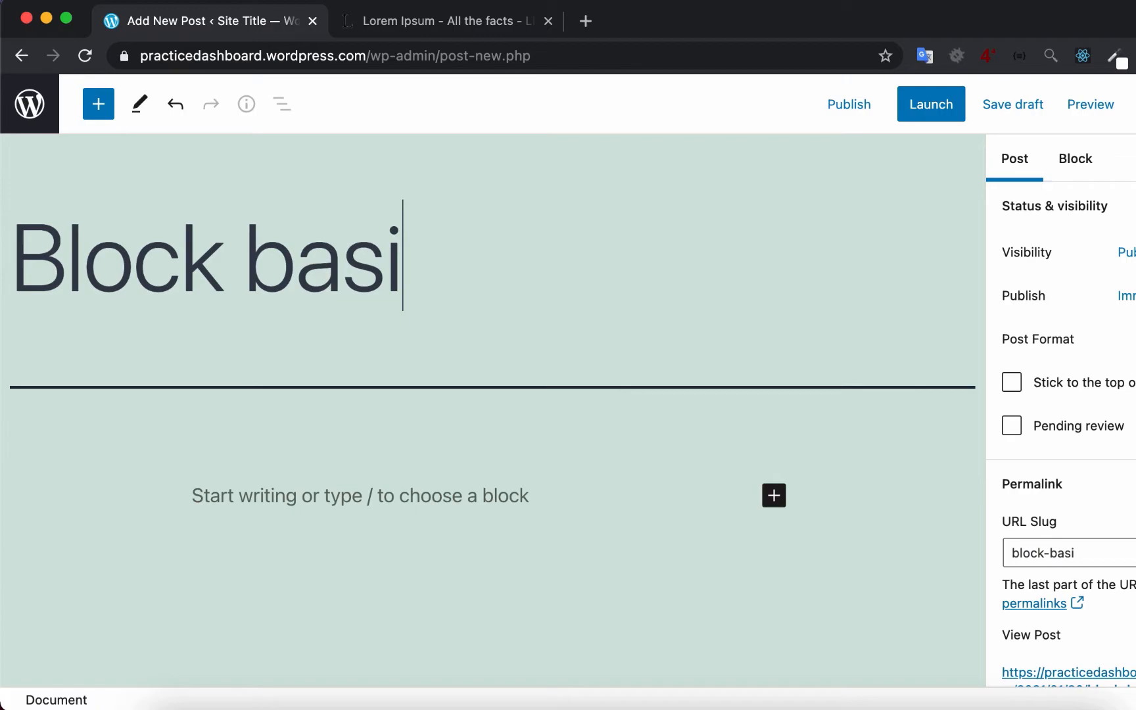
pyautogui.write('cs')
pyautogui.press('Return')
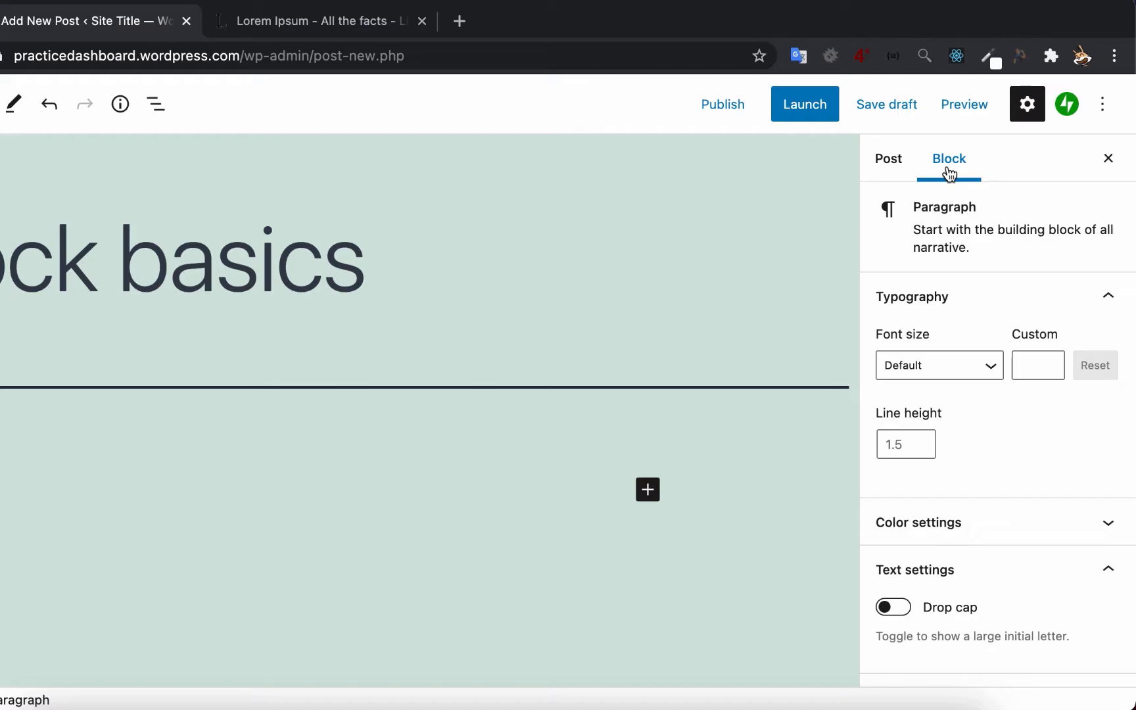
# Step: Copy the first Lorem Ipsum paragraph from the lipsum.com page into the post's empty paragraph block
pyautogui.click(288, 267)
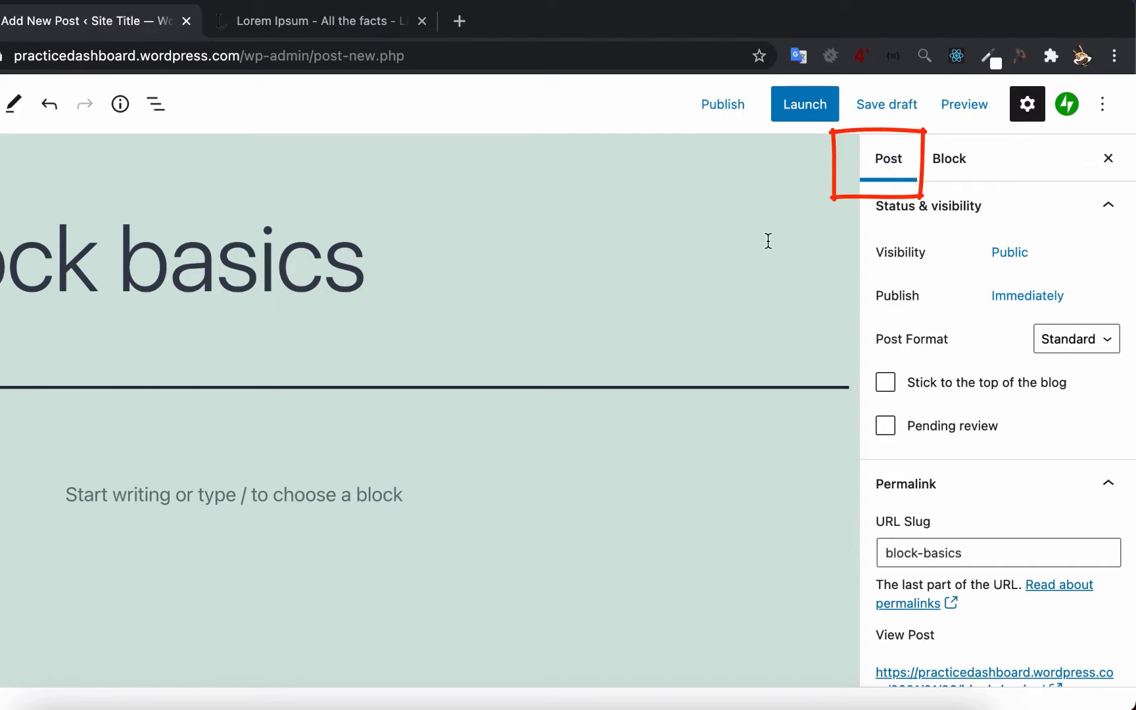
pyautogui.click(310, 506)
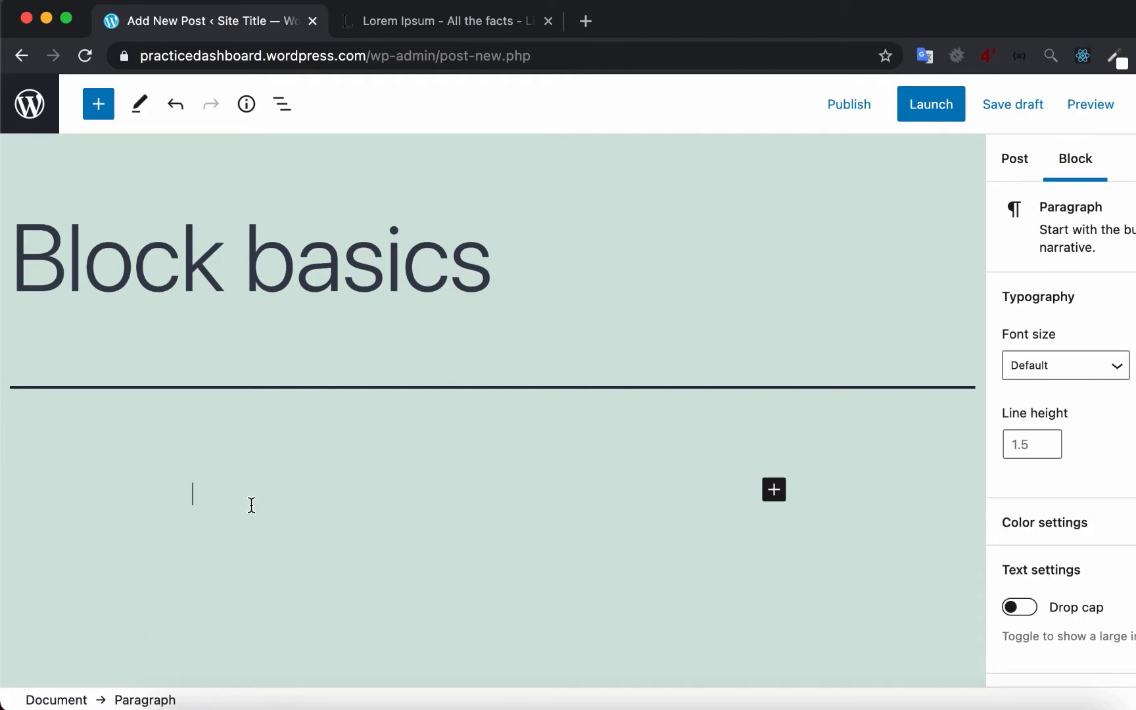
pyautogui.click(420, 26)
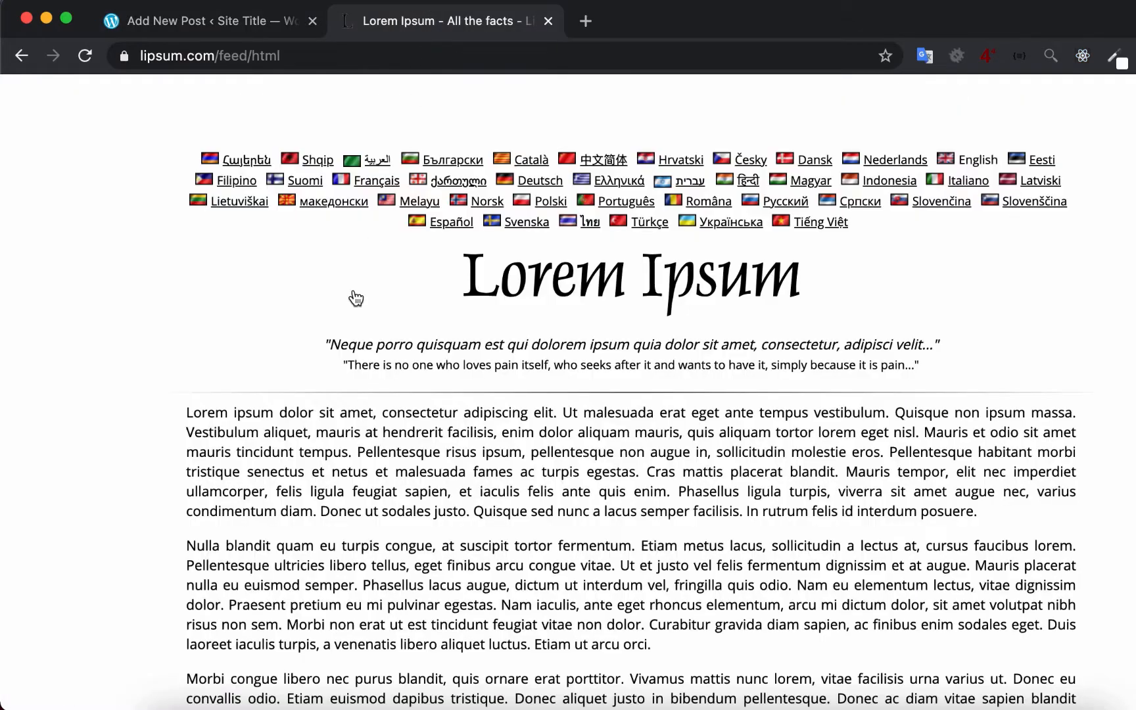
pyautogui.tripleClick(298, 415)
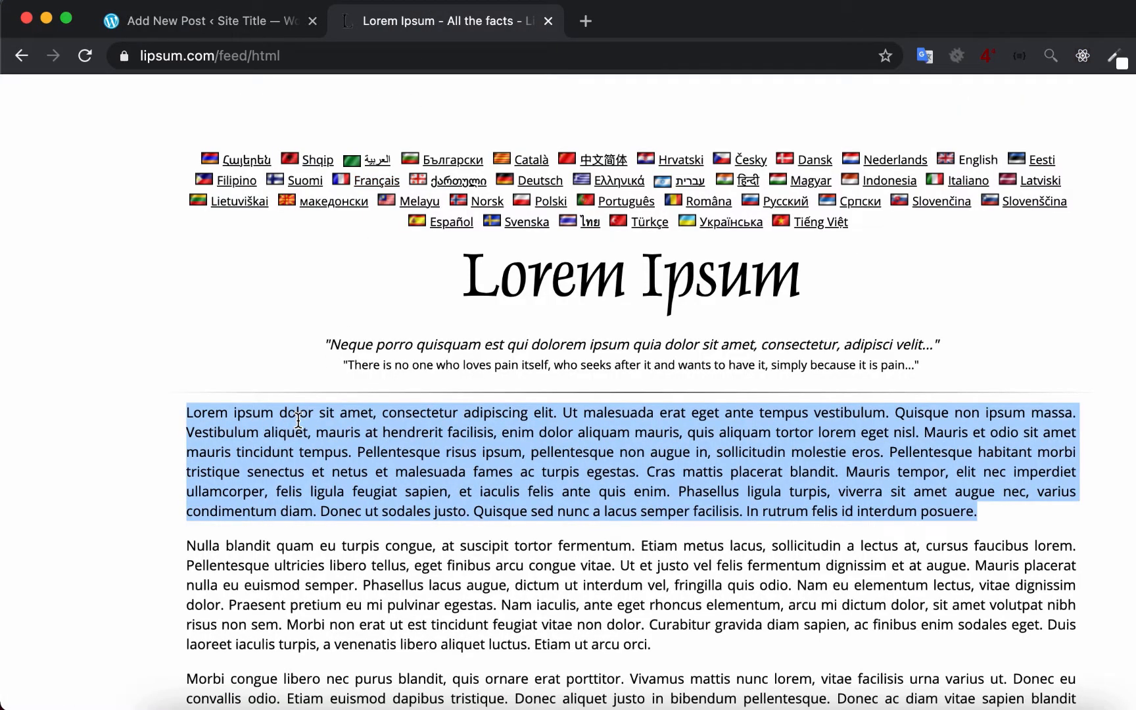
pyautogui.click(249, 23)
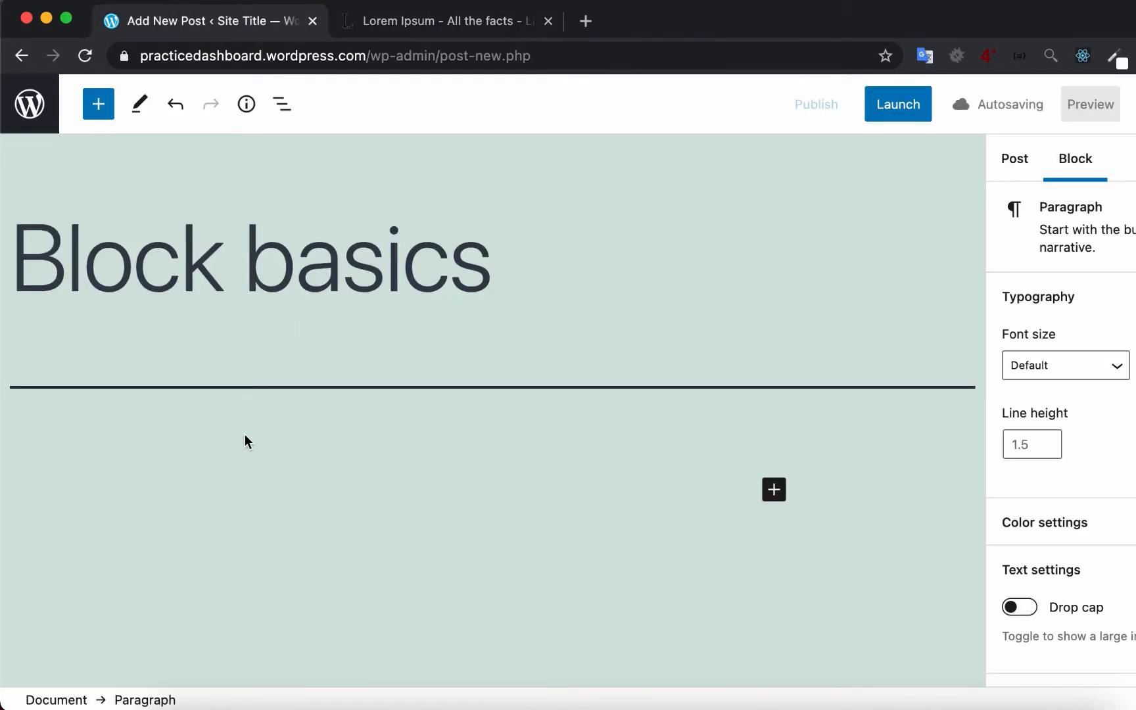
pyautogui.press('super+v')
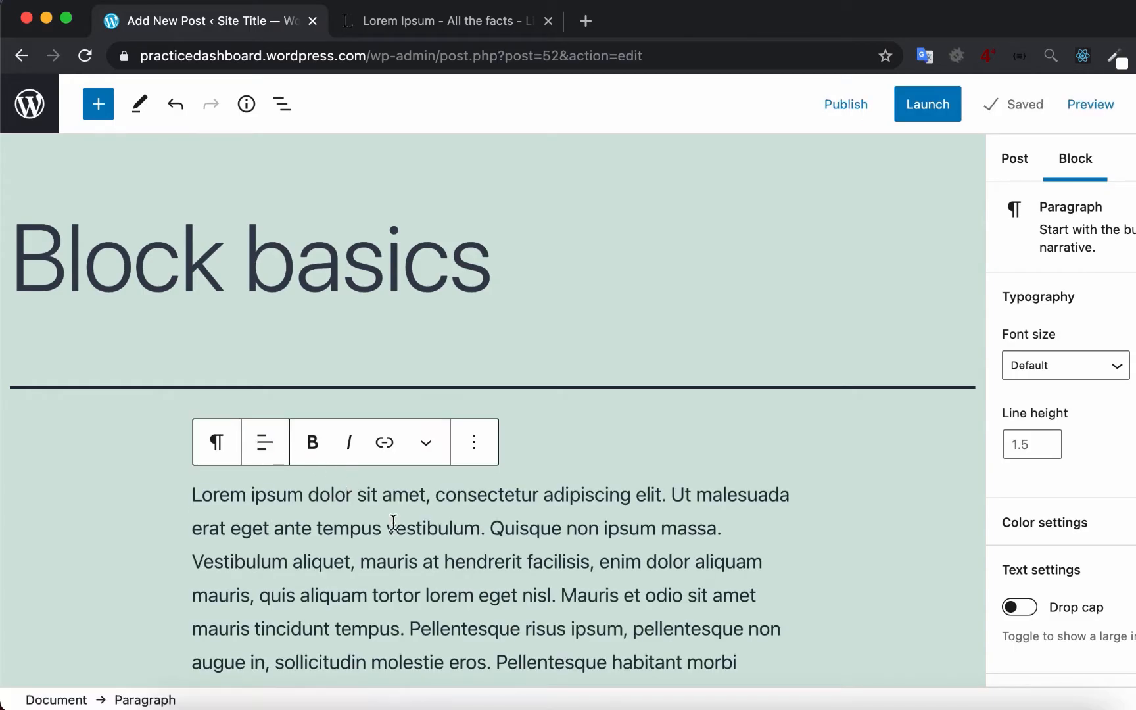
# Step: Start a new empty block below the pasted Lorem Ipsum paragraph
pyautogui.scroll(-5, 393, 521)
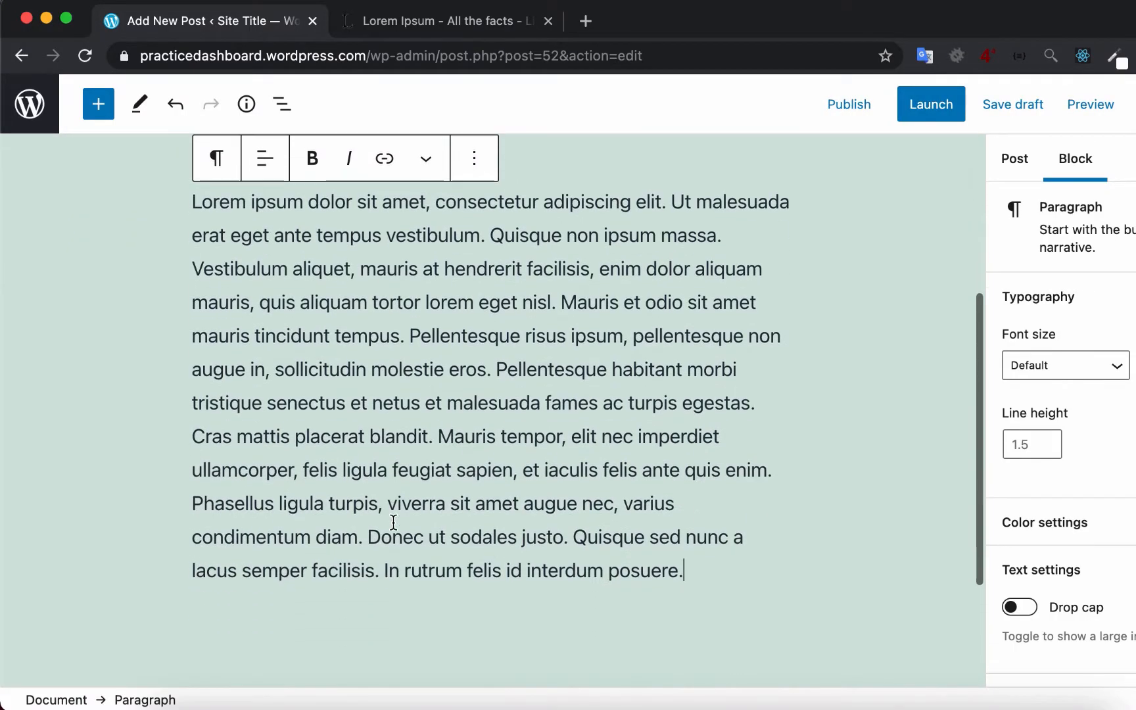
pyautogui.scroll(-1, 393, 521)
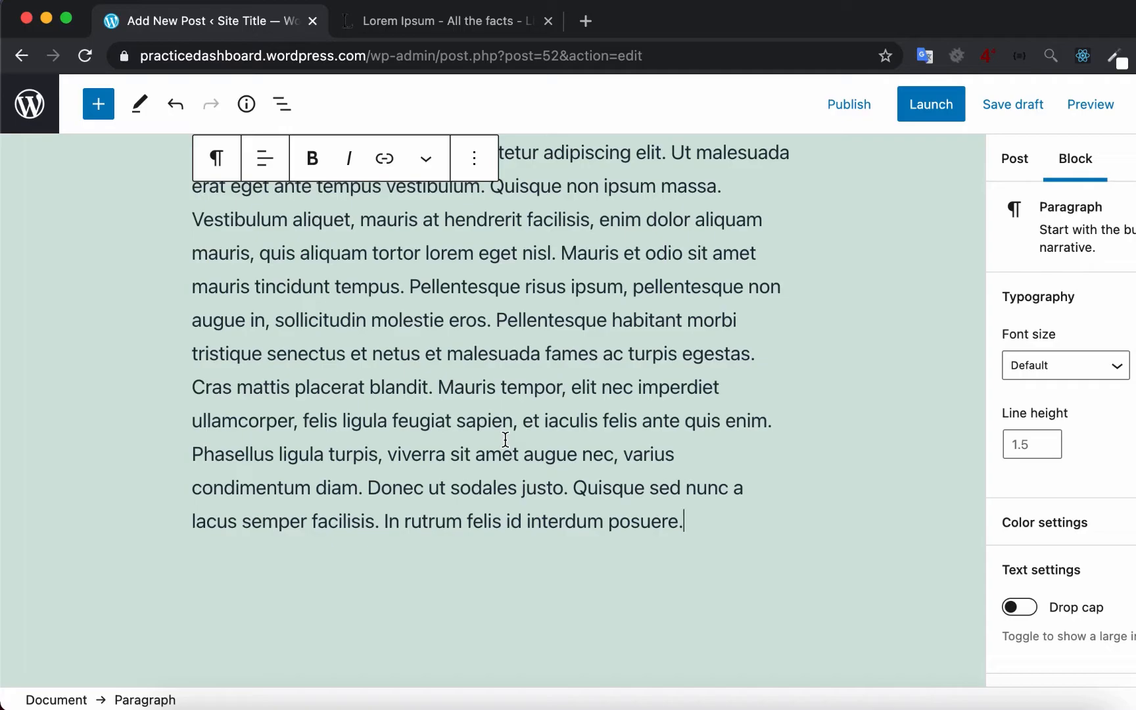
pyautogui.scroll(-1, 506, 439)
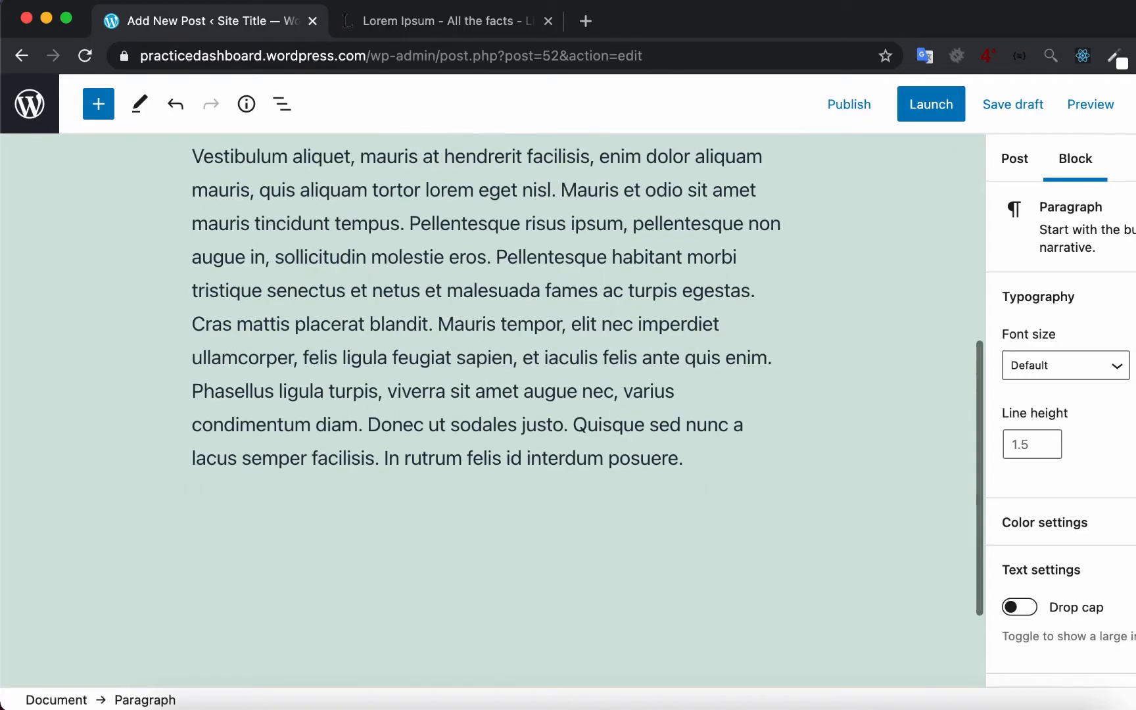
pyautogui.click(390, 539)
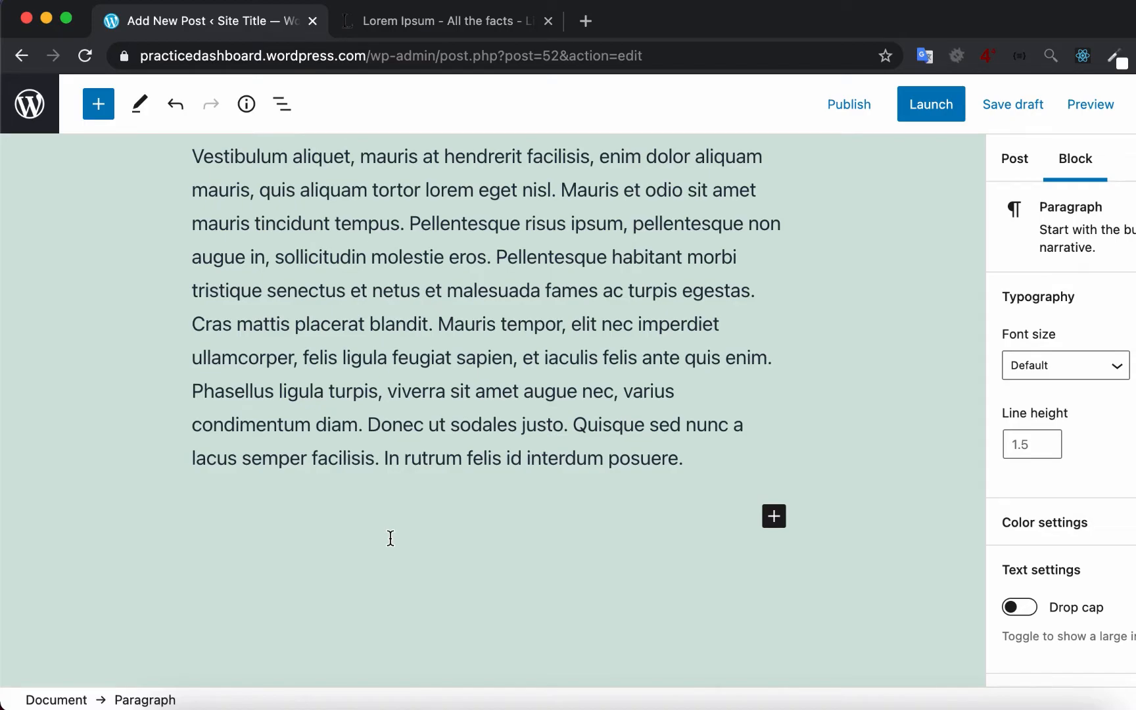
# Step: Search the block inserter for "image" and clear the search term again
pyautogui.click(775, 516)
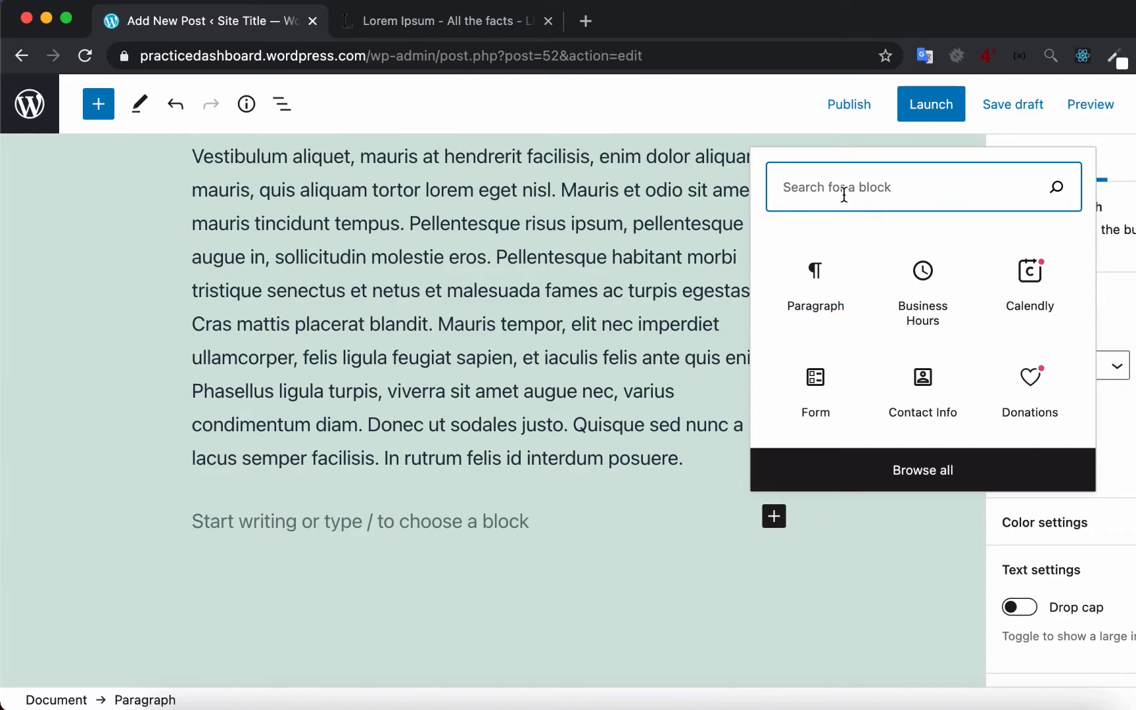
pyautogui.write('image')
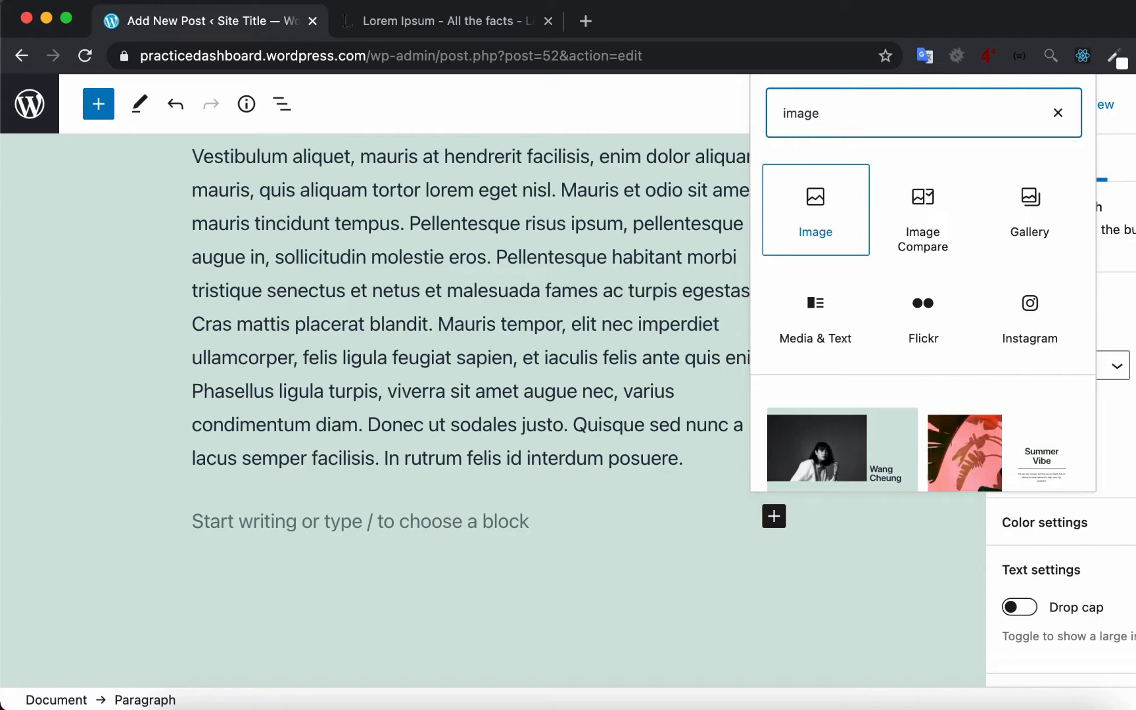
pyautogui.press('BackSpace')
pyautogui.press('BackSpace')
pyautogui.press('BackSpace')
pyautogui.press('BackSpace')
pyautogui.press('BackSpace')
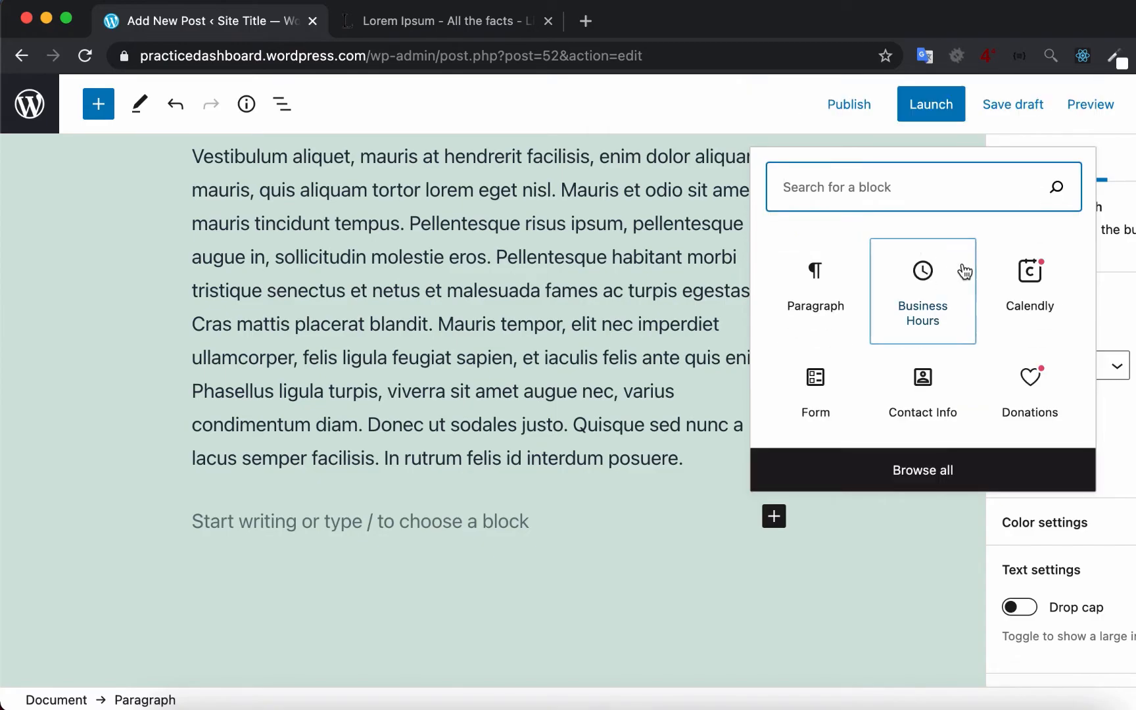
# Step: Browse the full block library and examine the available text, media and design blocks
pyautogui.click(927, 471)
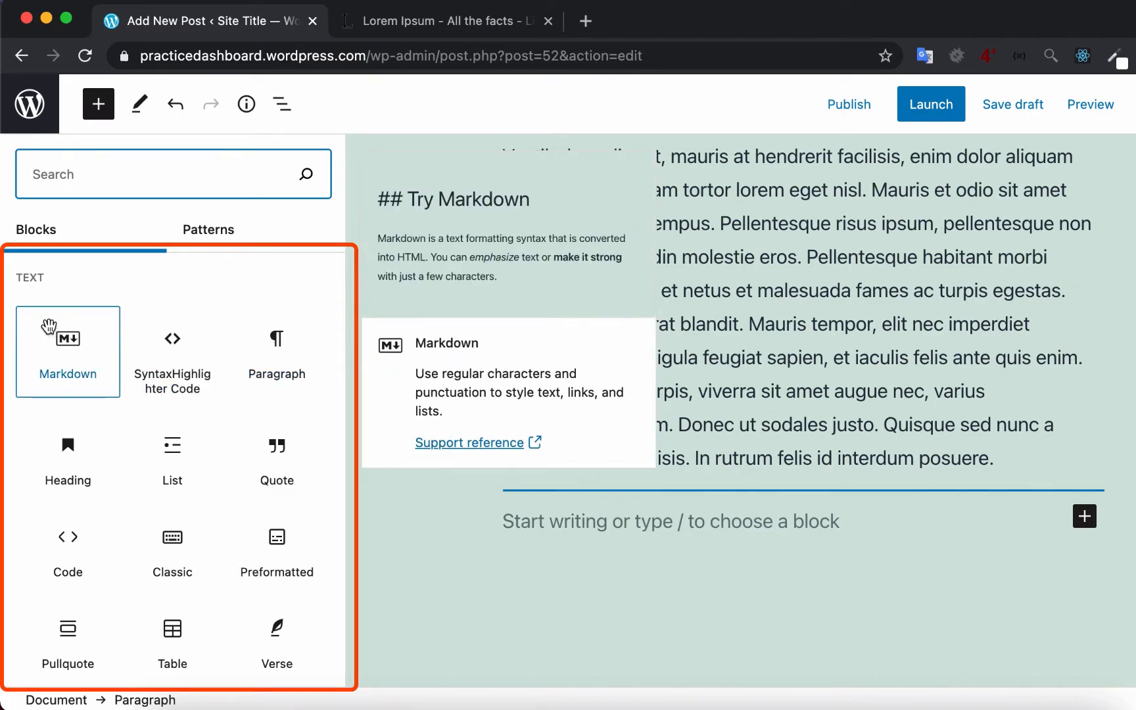
pyautogui.scroll(-1, 48, 326)
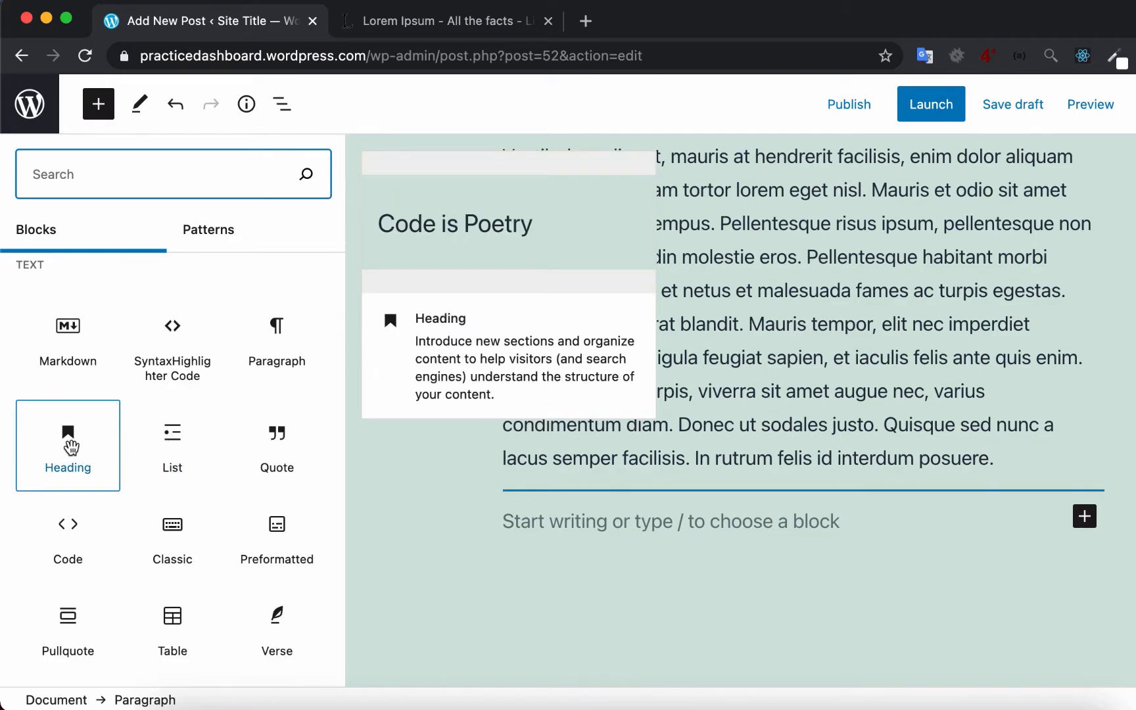
pyautogui.scroll(-5, 71, 447)
pyautogui.scroll(-2, 71, 447)
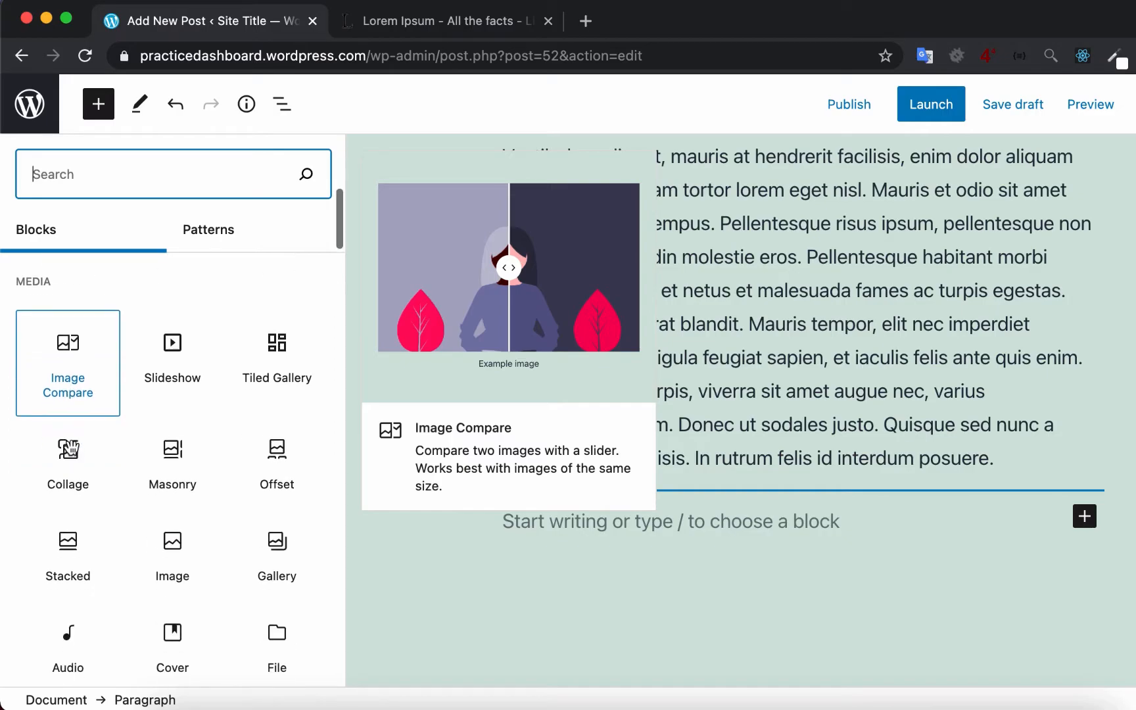
pyautogui.scroll(-4, 127, 435)
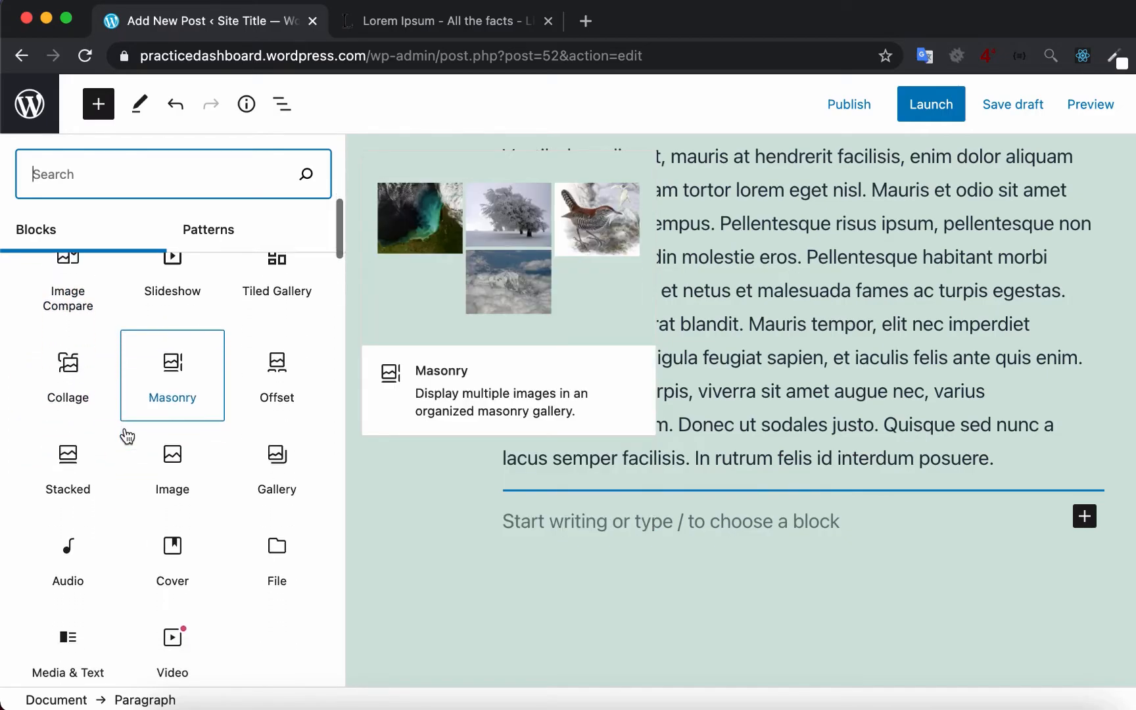
pyautogui.scroll(-10, 127, 436)
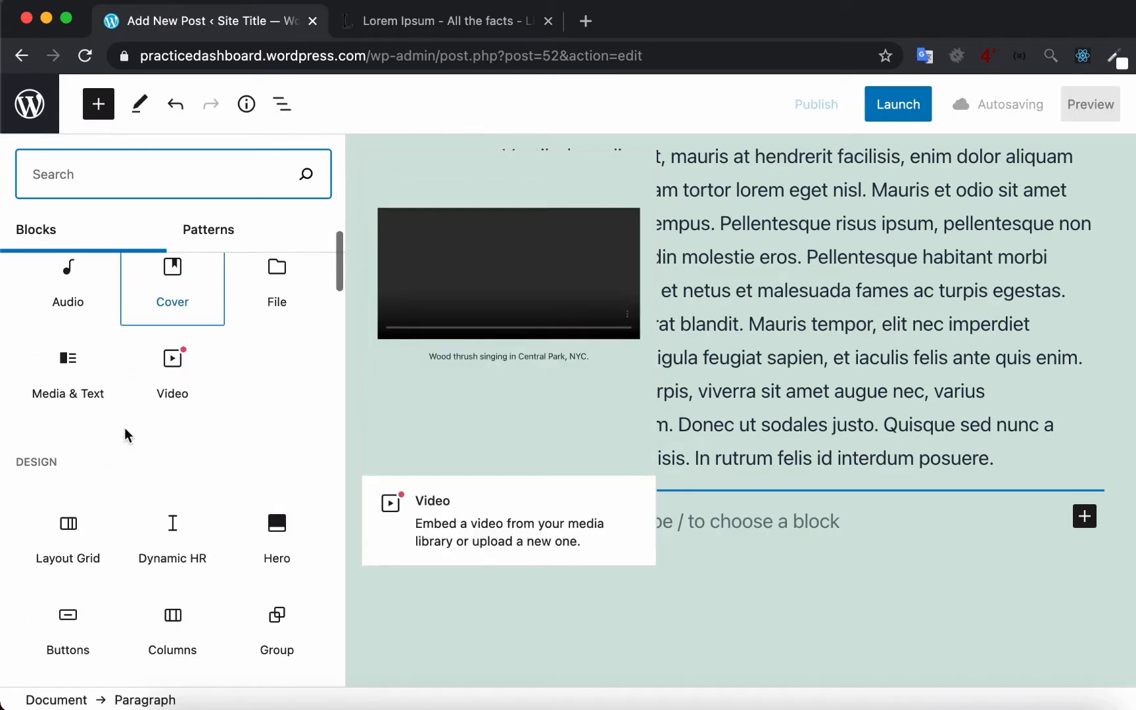
pyautogui.scroll(15, 127, 435)
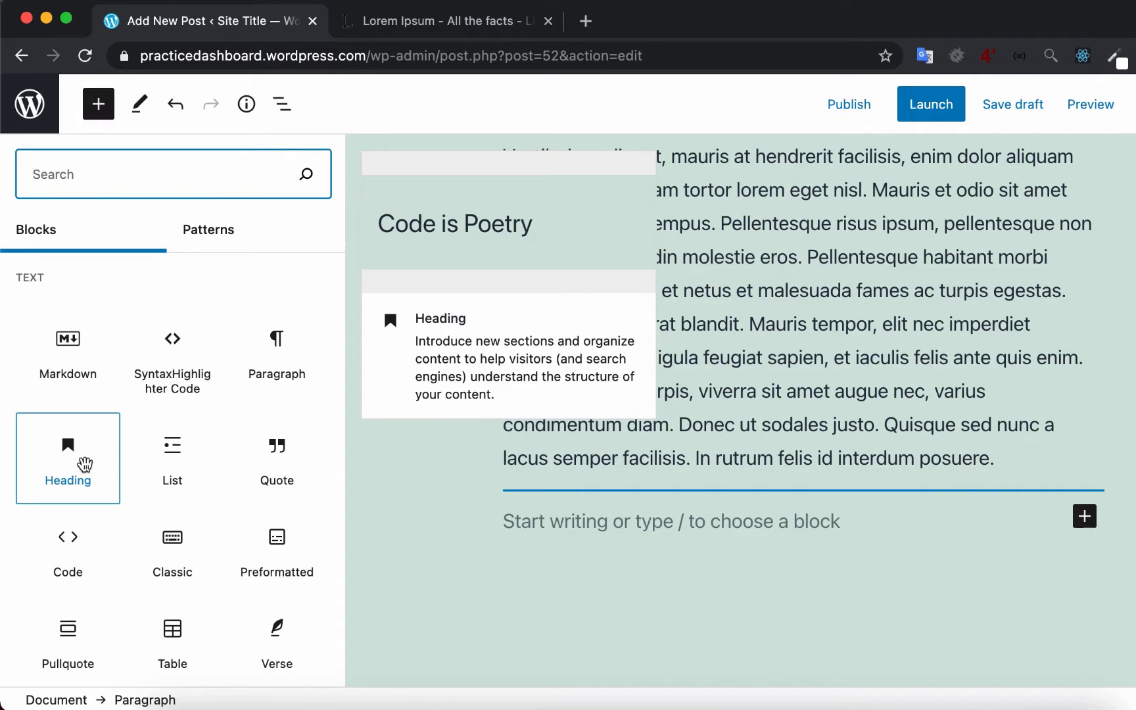
# Step: Insert a Heading block below the paragraph with the text "This is a heading"
pyautogui.click(75, 478)
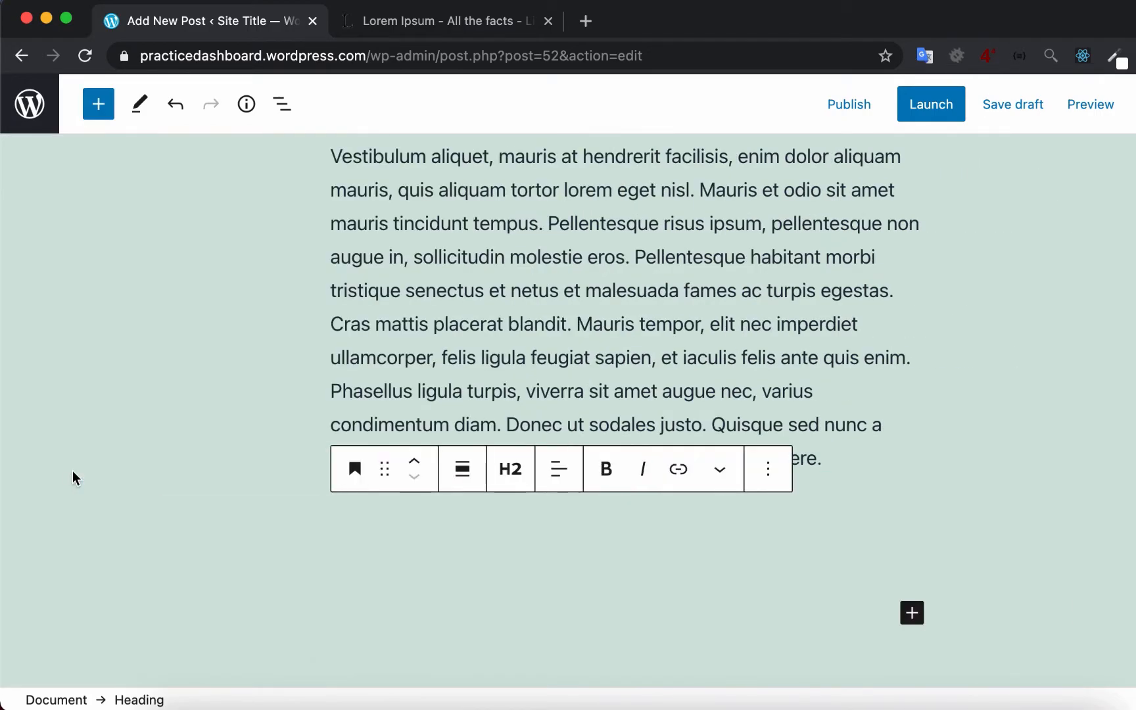
pyautogui.write('Thi')
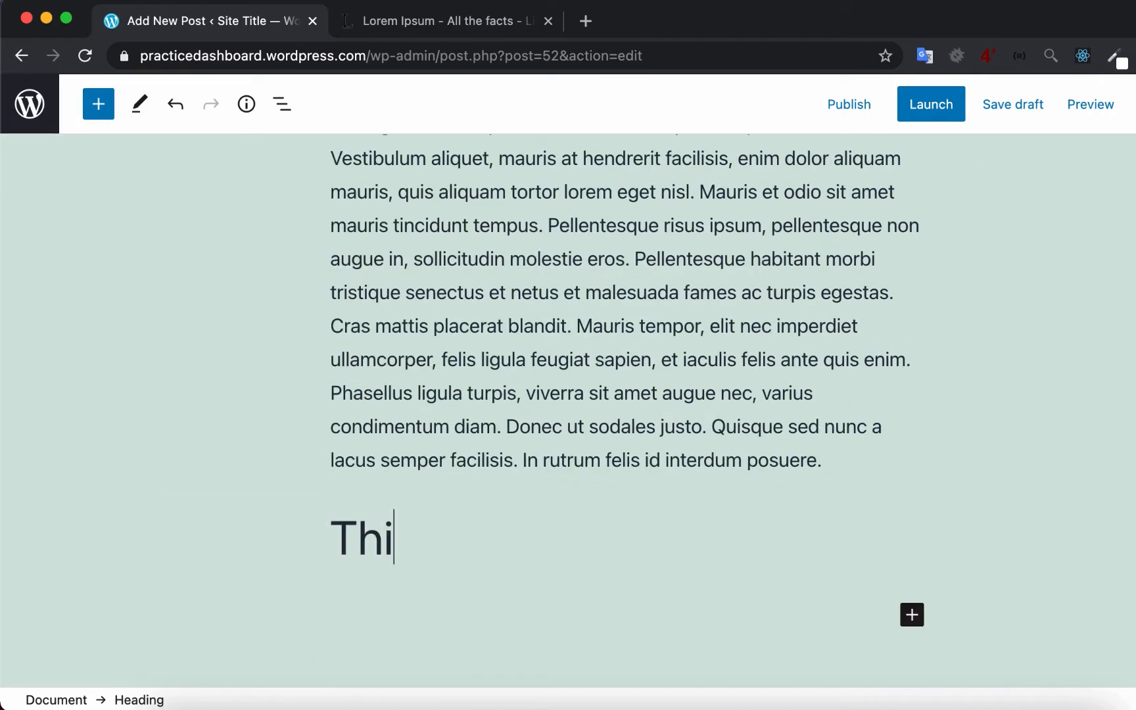
pyautogui.write('s is a hea')
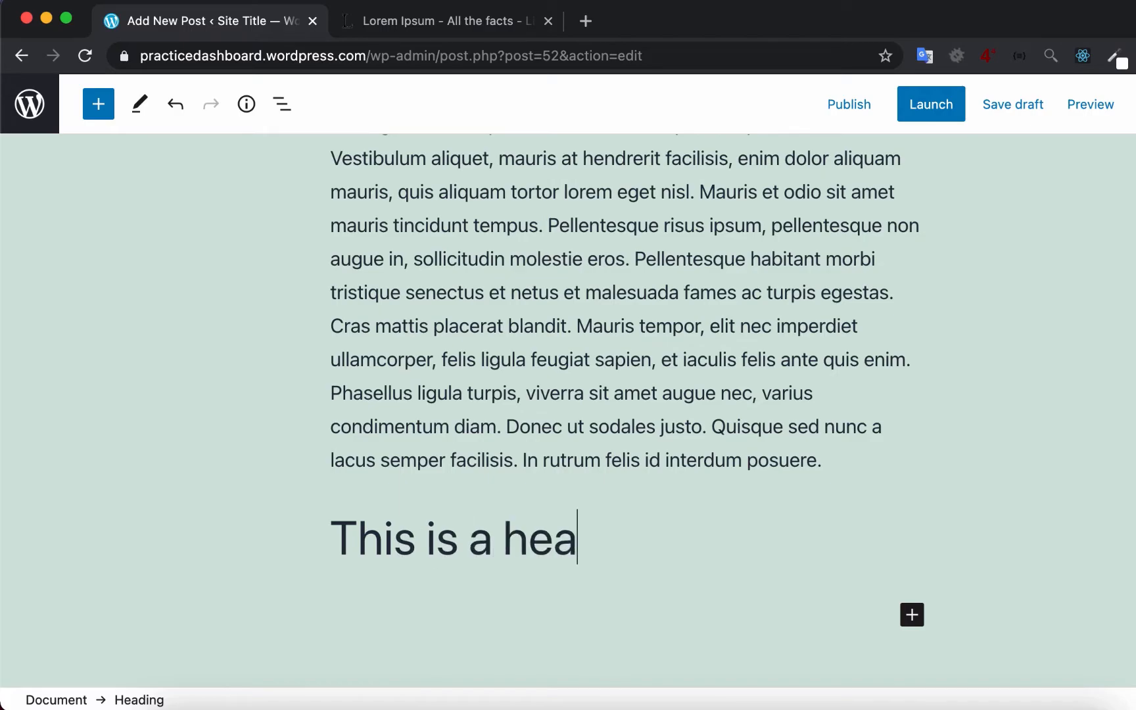
pyautogui.write('ding')
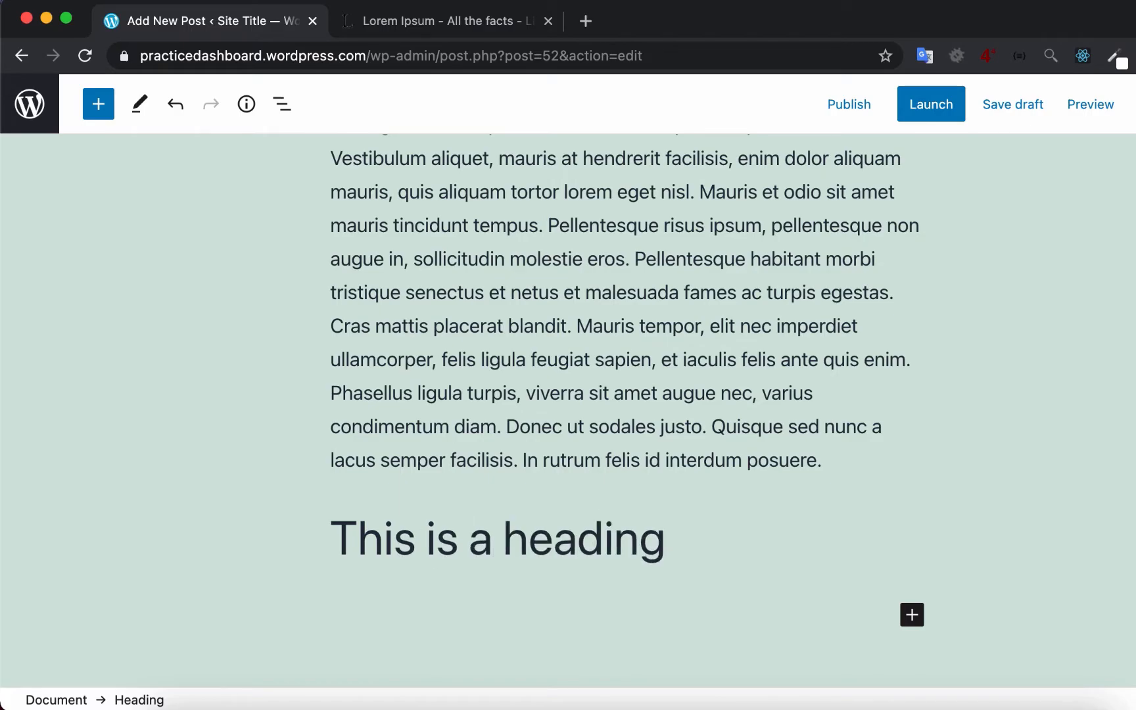
# Step: Check the heading's block transform options and move the heading block up above the paragraph
pyautogui.click(559, 552)
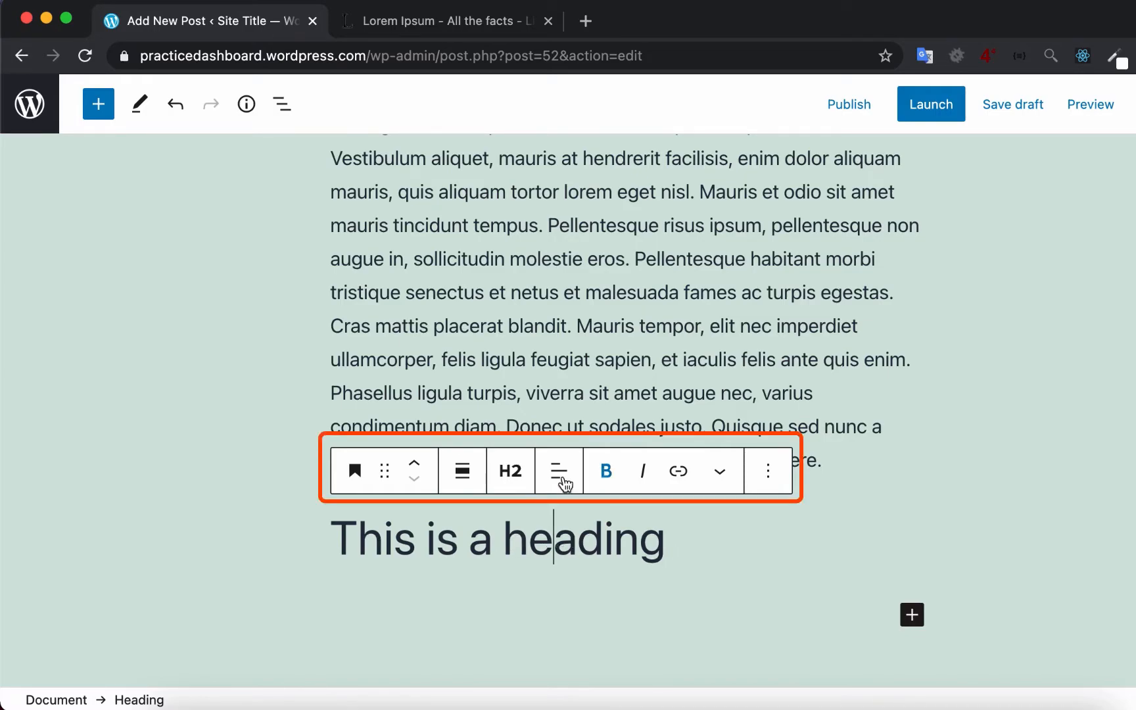
pyautogui.click(356, 472)
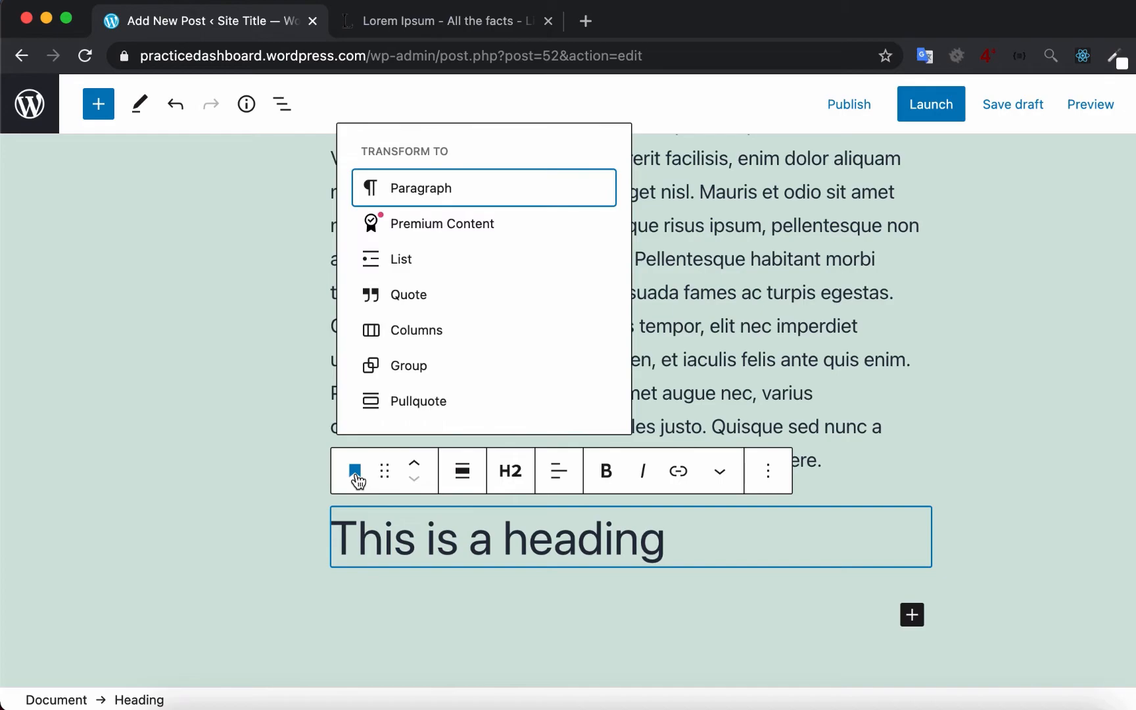
pyautogui.click(356, 476)
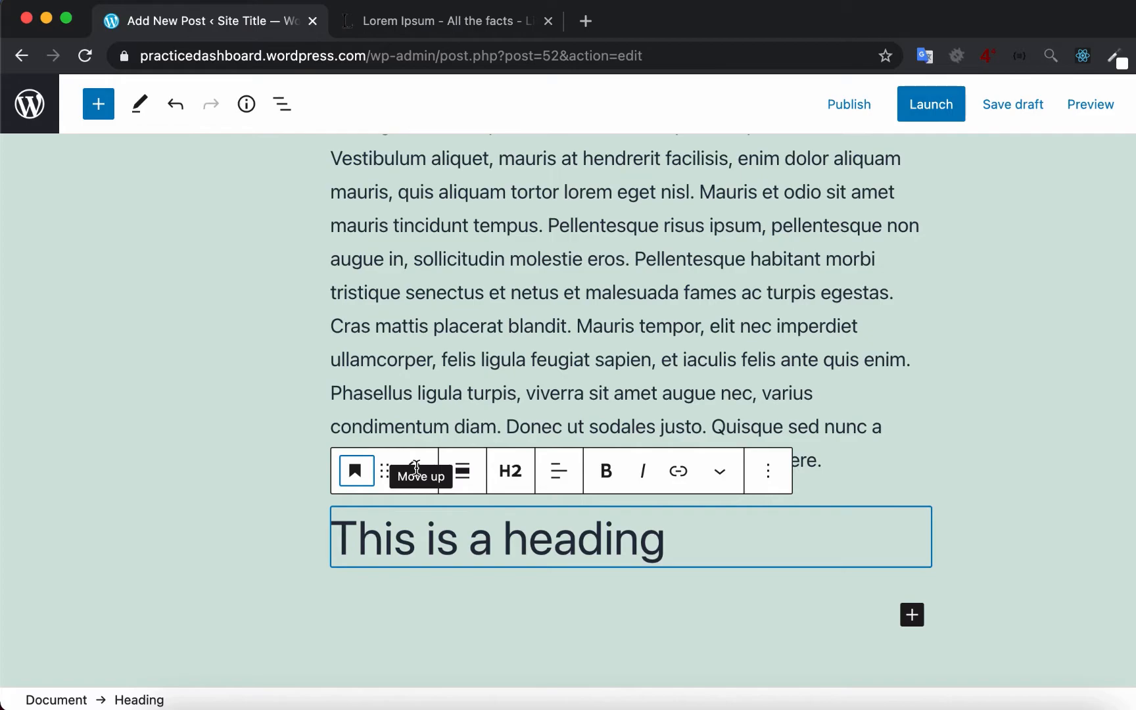
pyautogui.click(416, 465)
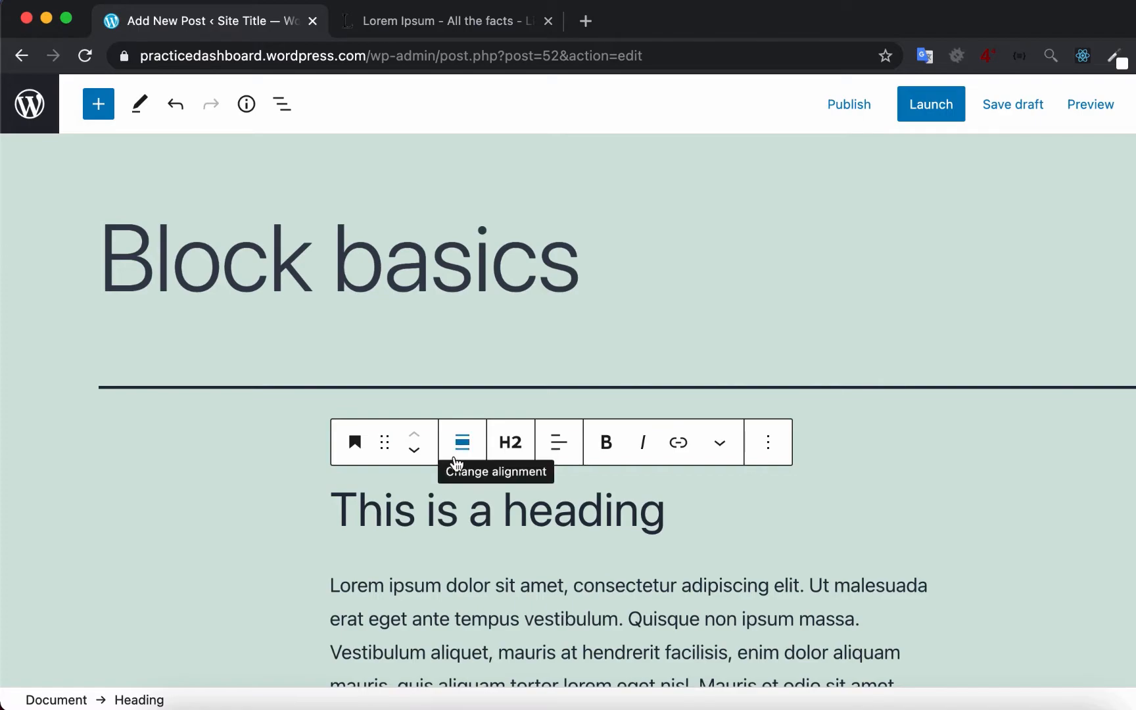
# Step: Check the heading block's width alignment options and set its heading level to H4
pyautogui.click(464, 453)
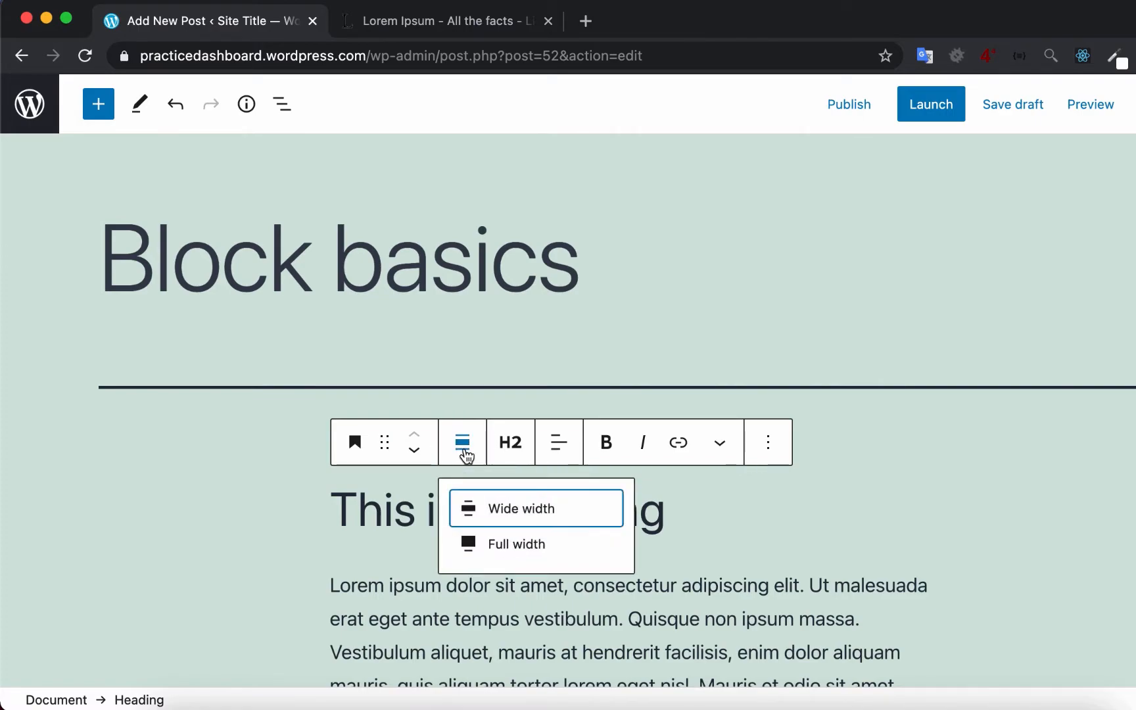
pyautogui.click(465, 453)
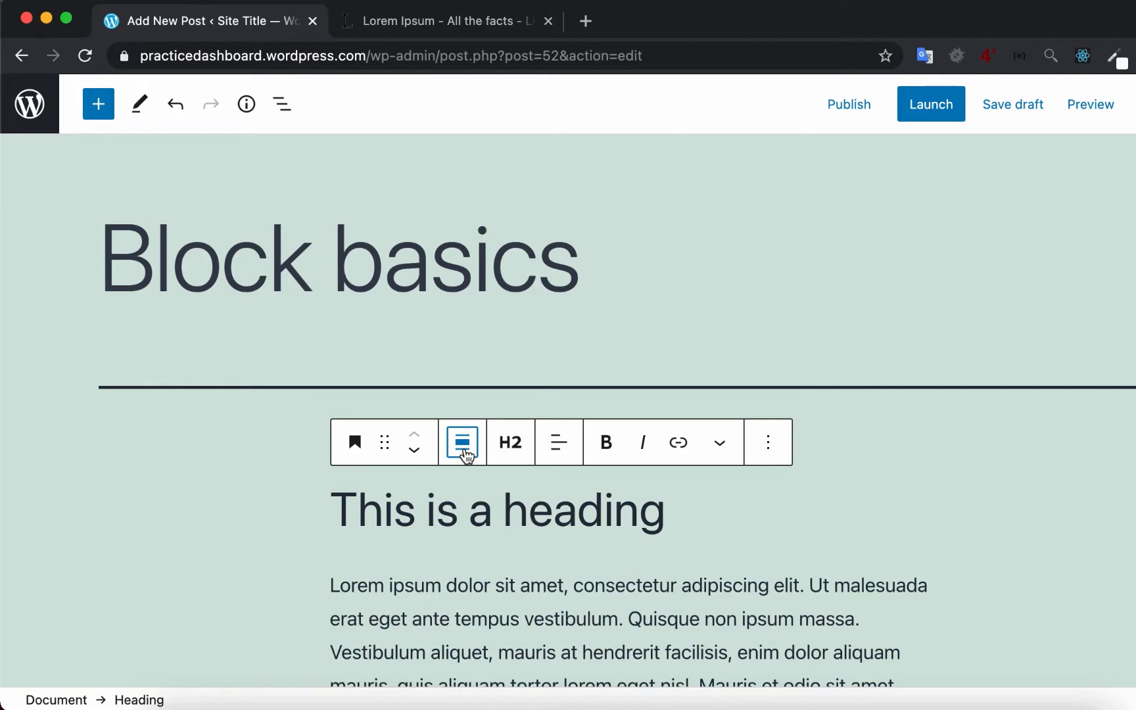
pyautogui.click(506, 454)
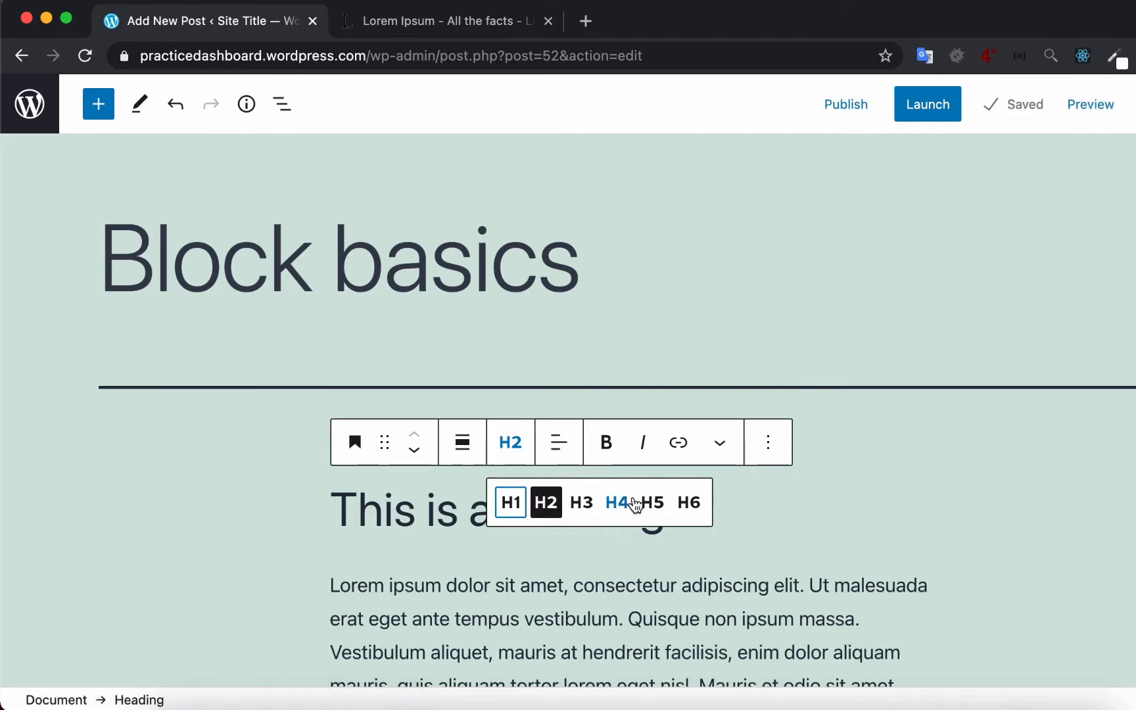
pyautogui.click(616, 504)
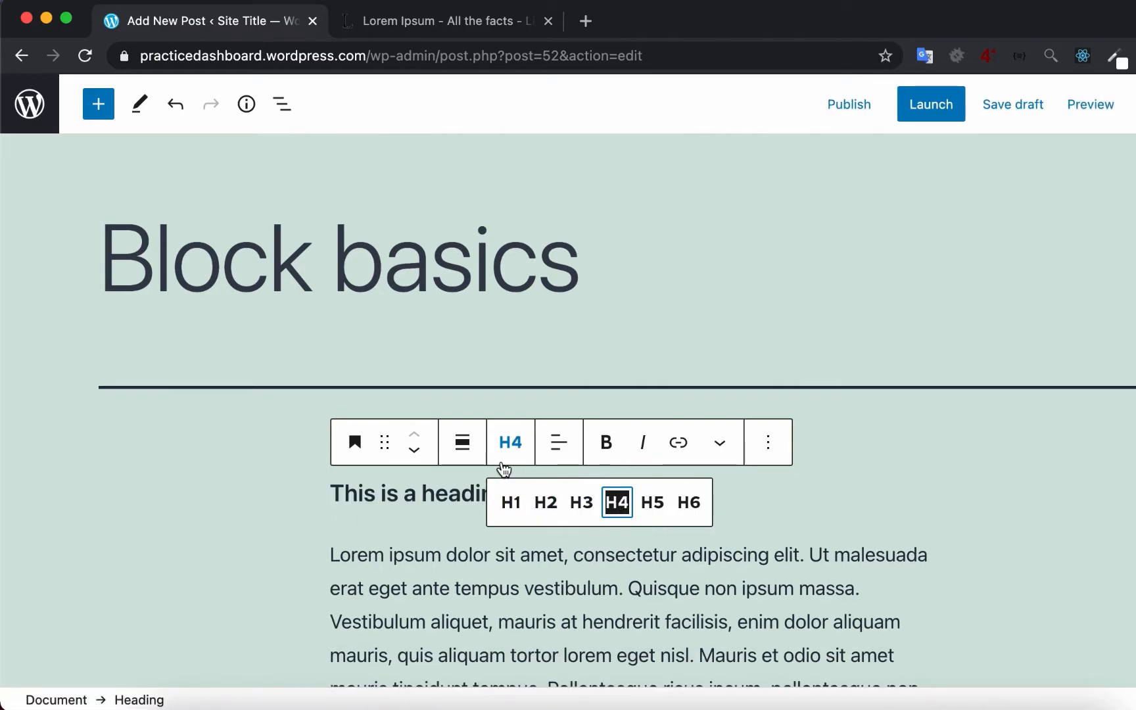
# Step: Try centring the heading's text and set its text alignment back to left
pyautogui.click(562, 445)
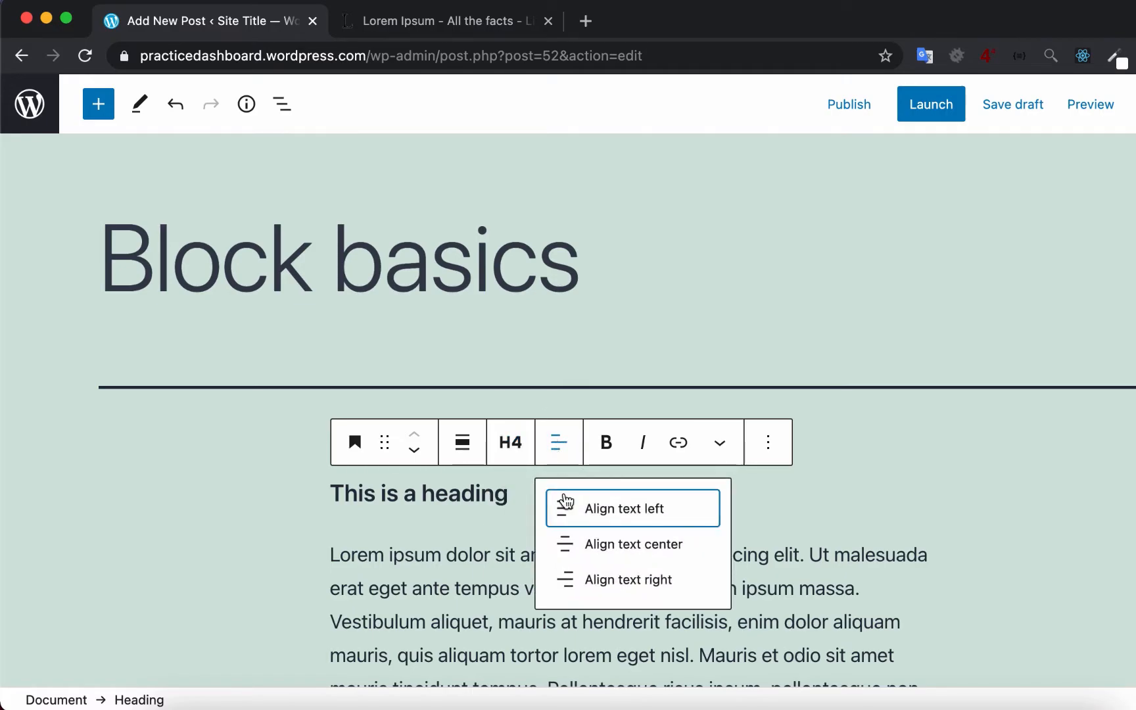
pyautogui.click(566, 501)
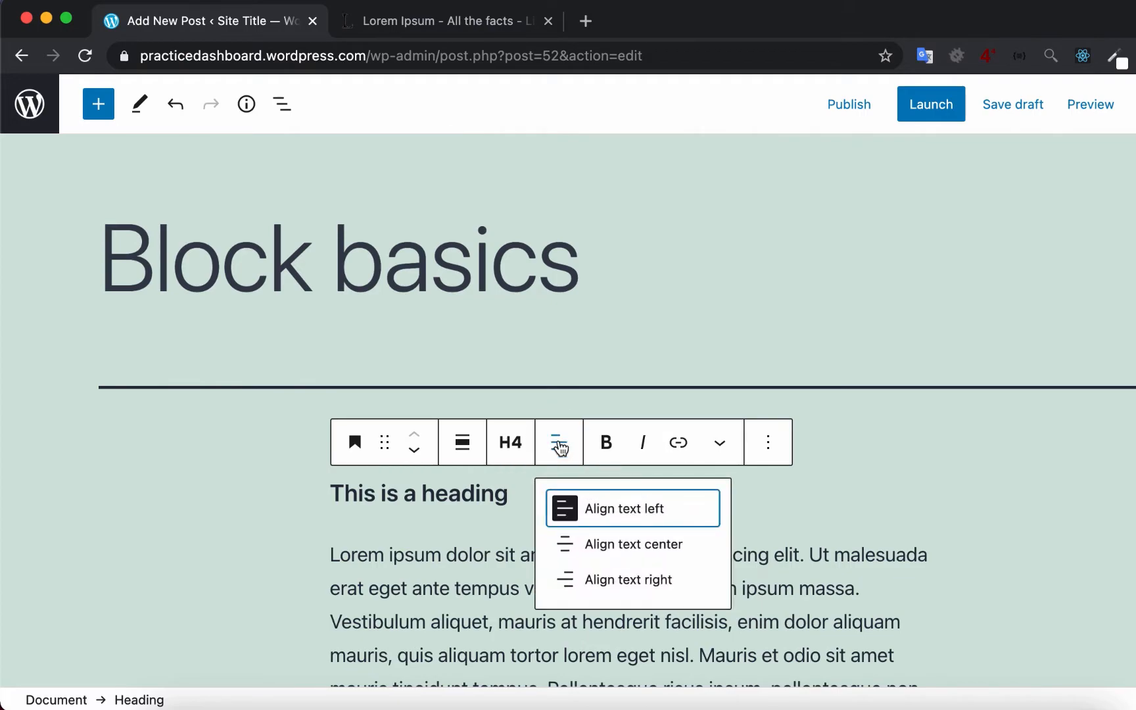
pyautogui.click(596, 543)
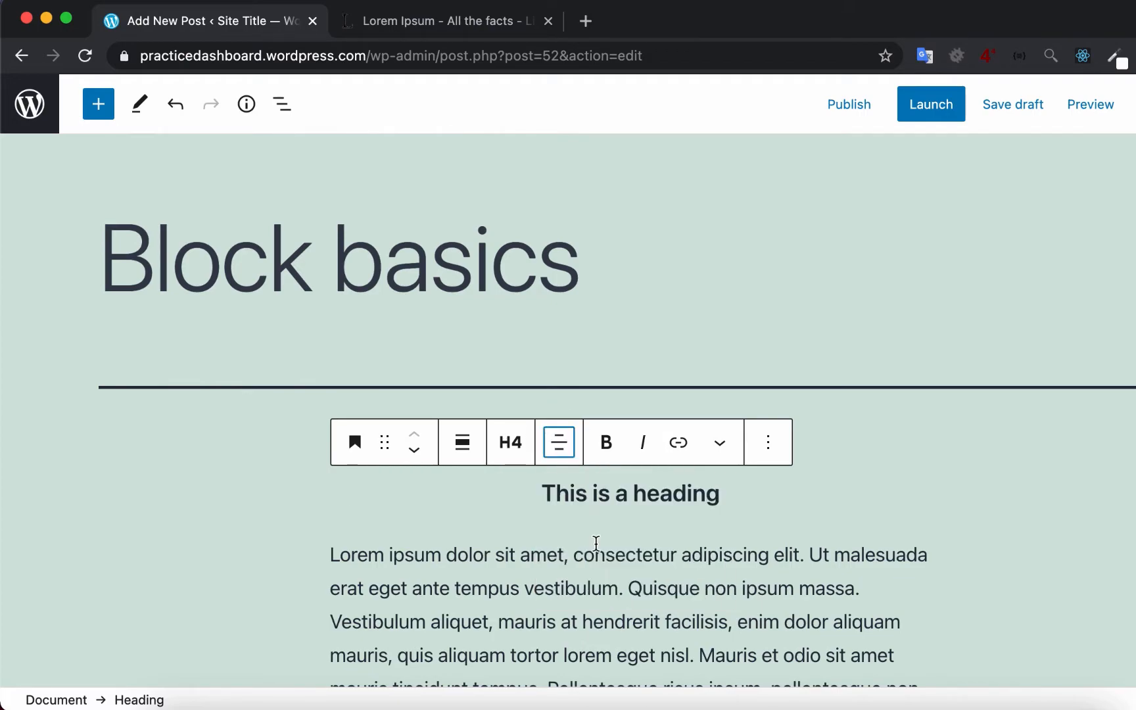
pyautogui.click(558, 442)
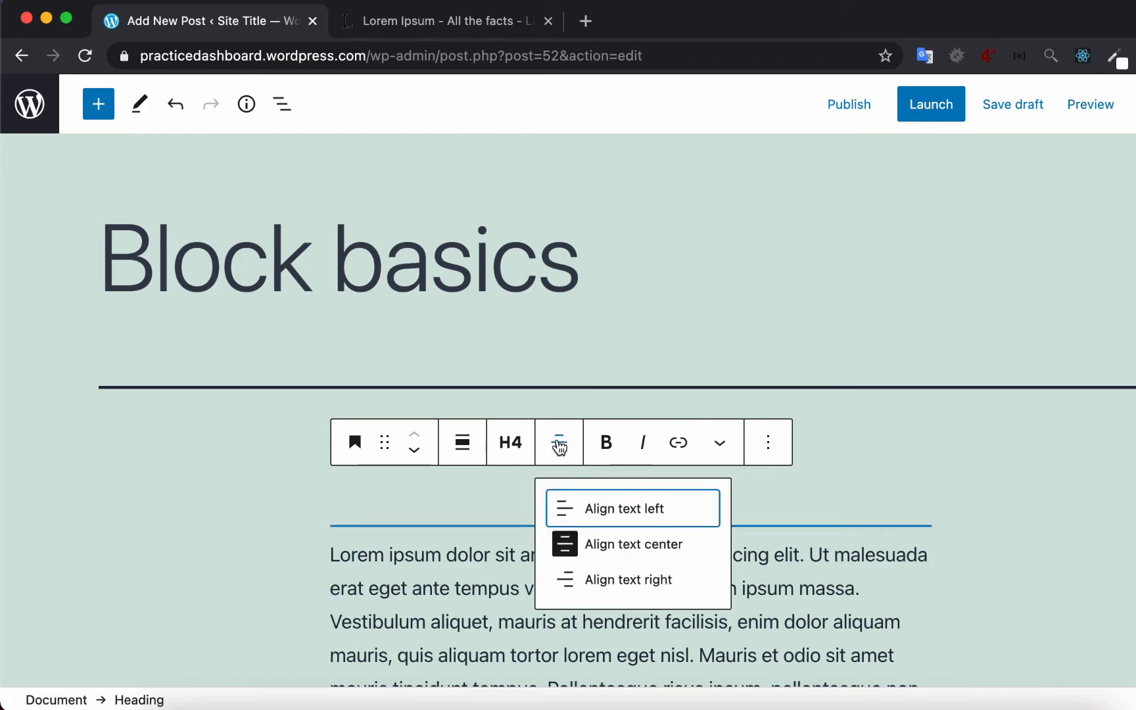
pyautogui.click(598, 514)
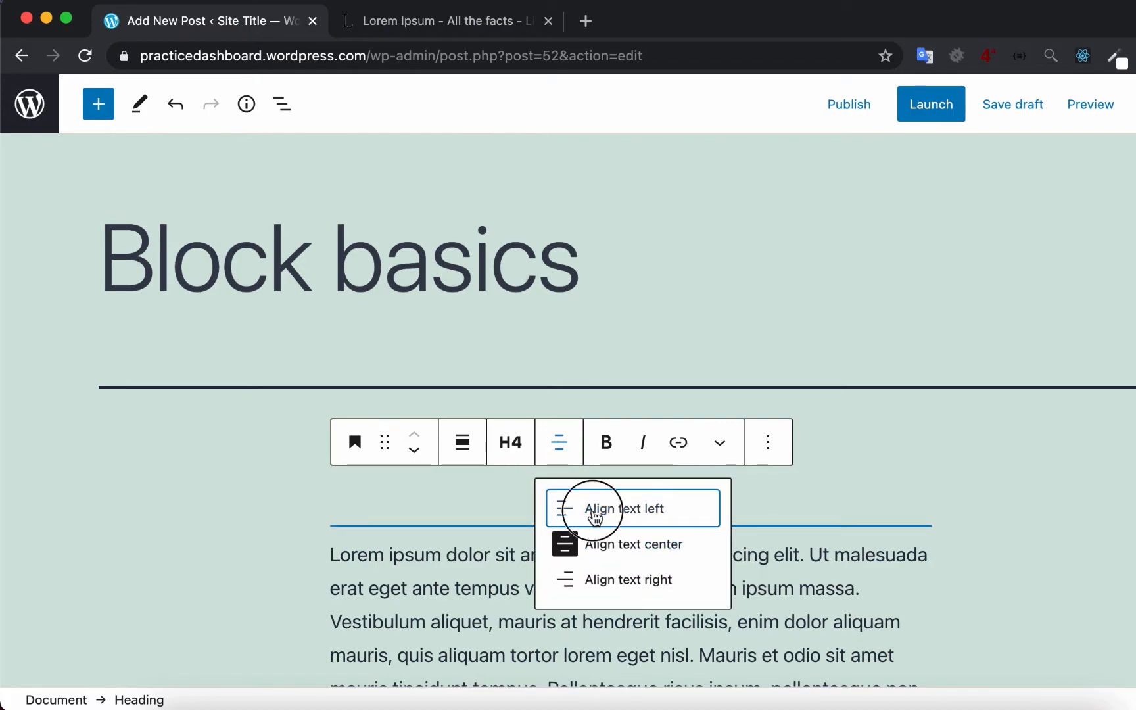
pyautogui.click(566, 456)
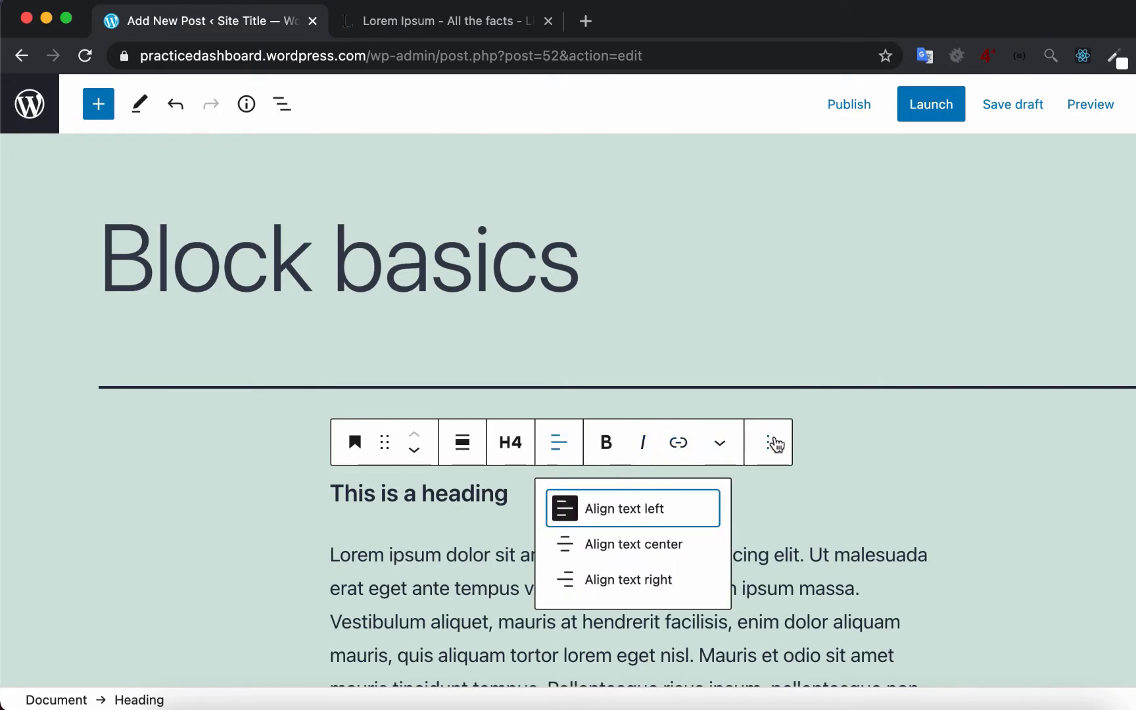
# Step: Duplicate the heading block and change the copy's text to "This is another heading"
pyautogui.click(773, 443)
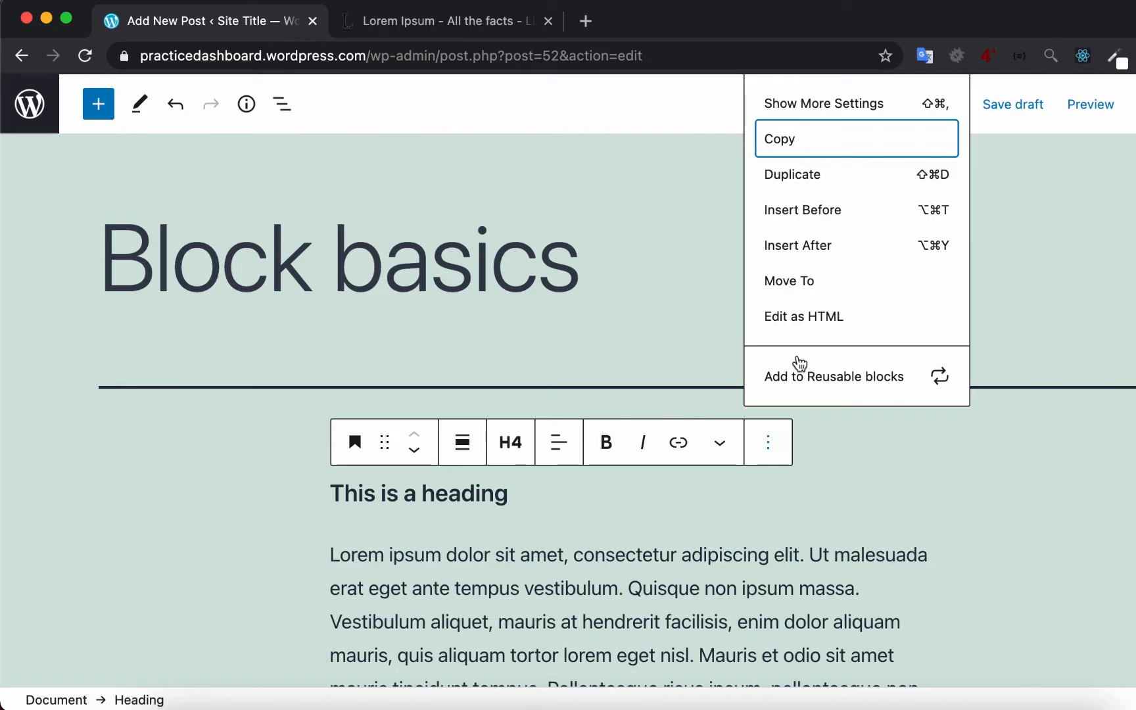
pyautogui.click(808, 179)
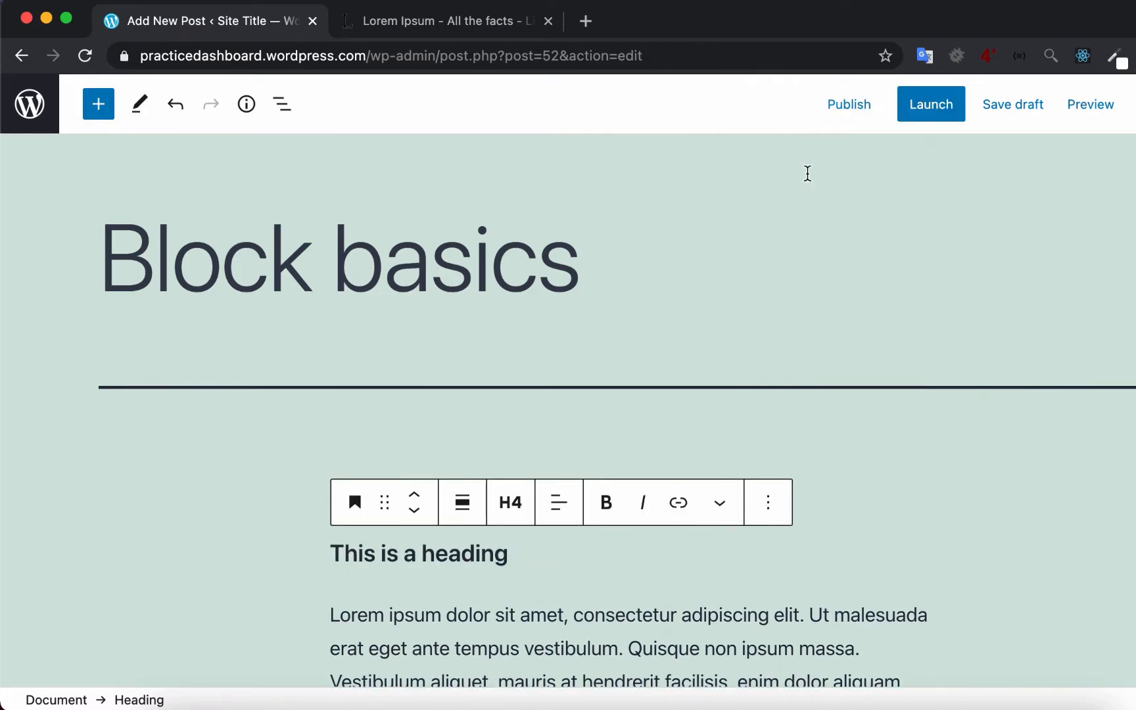
pyautogui.click(418, 554)
pyautogui.write('nother')
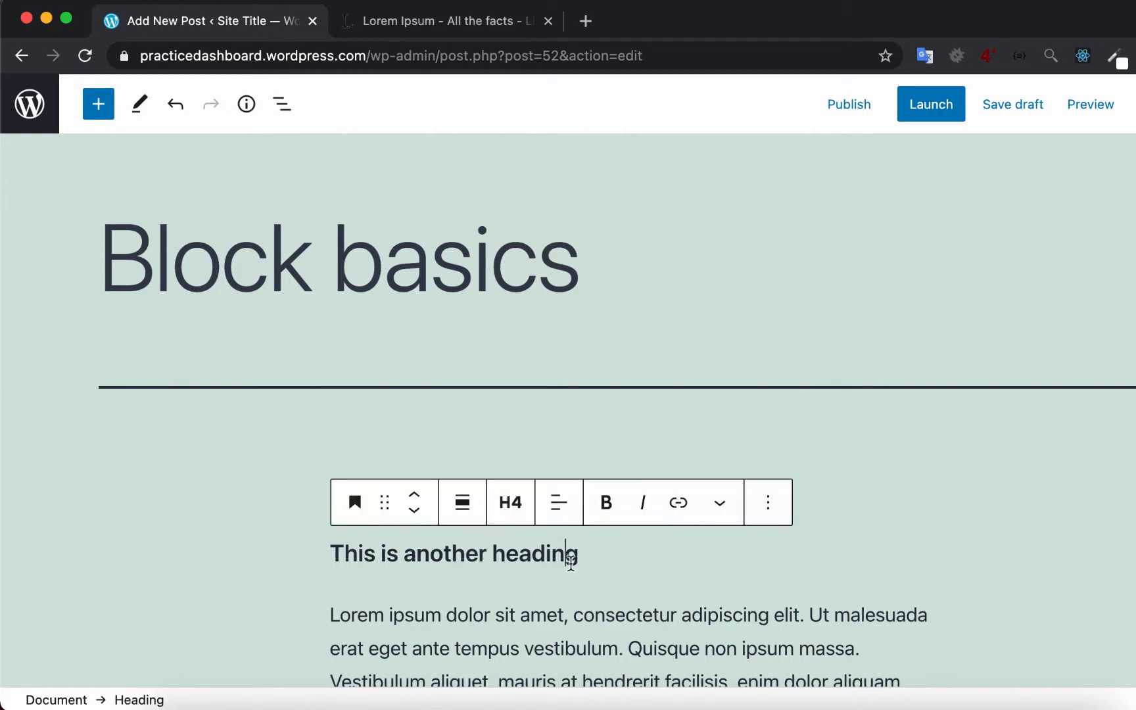
# Step: Insert a new block before the second heading and make it a Quote block from the full block library
pyautogui.click(767, 504)
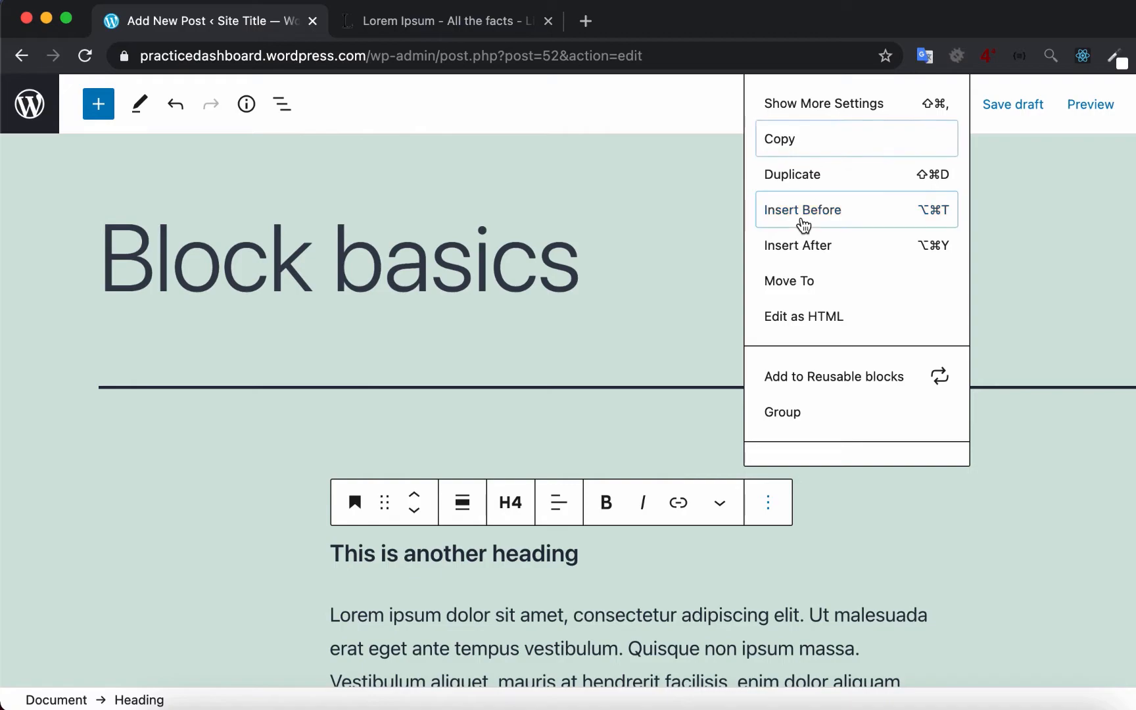
pyautogui.click(801, 215)
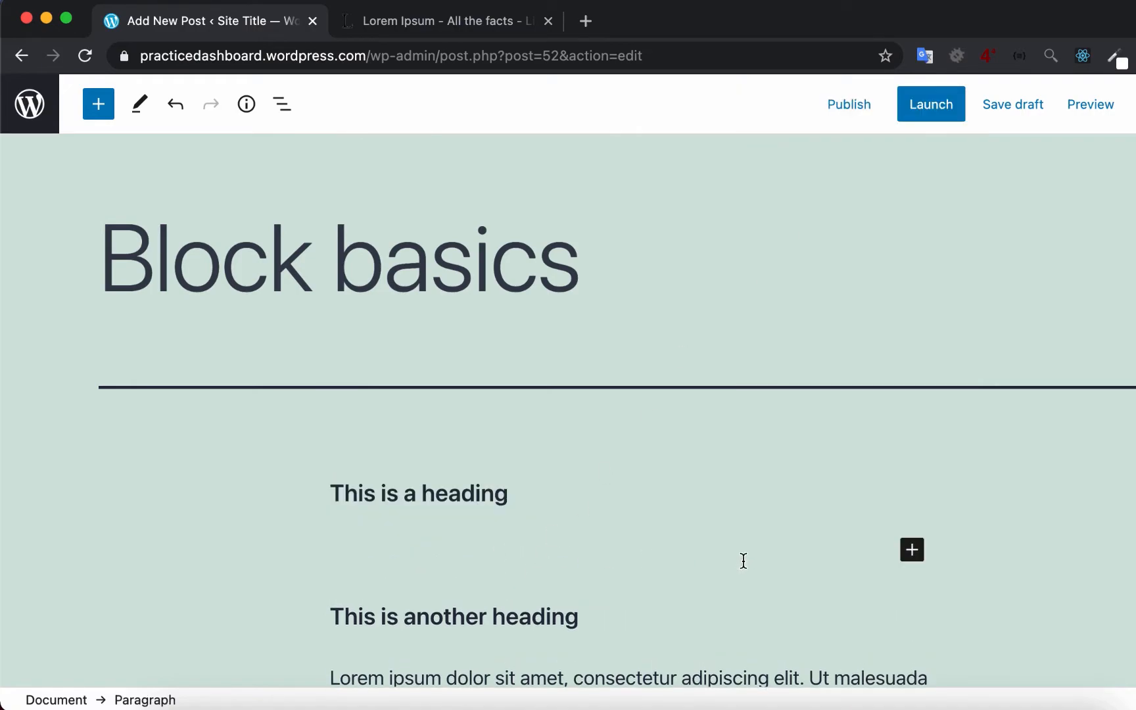
pyautogui.click(912, 551)
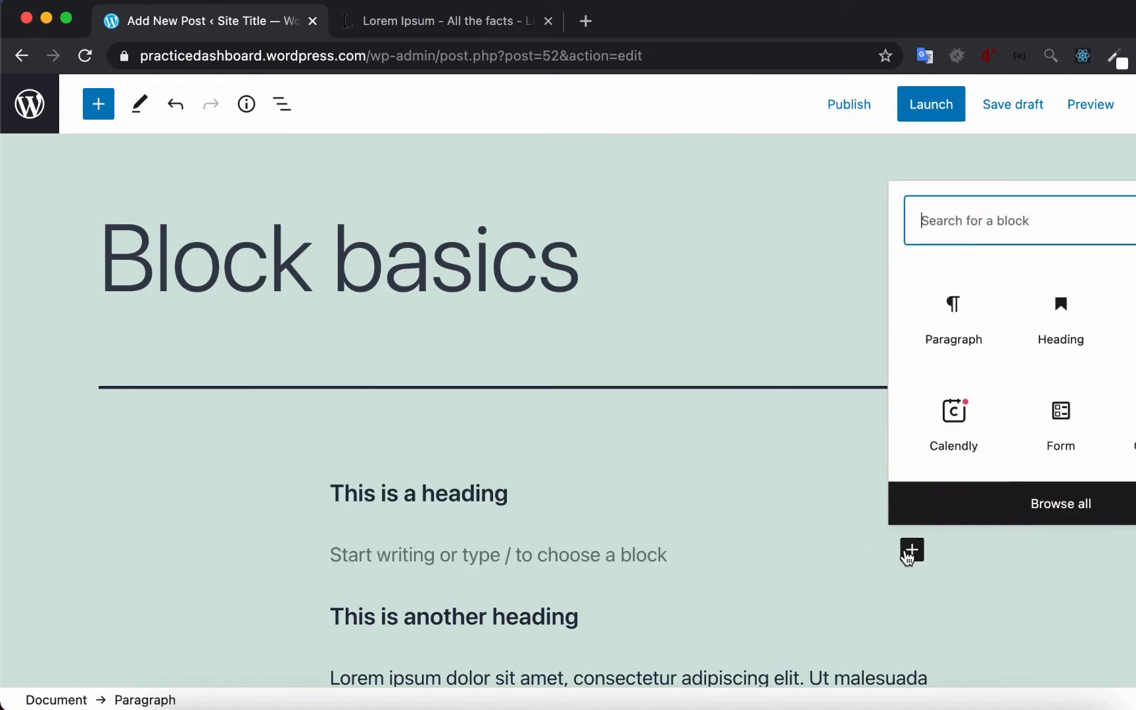
pyautogui.click(1030, 505)
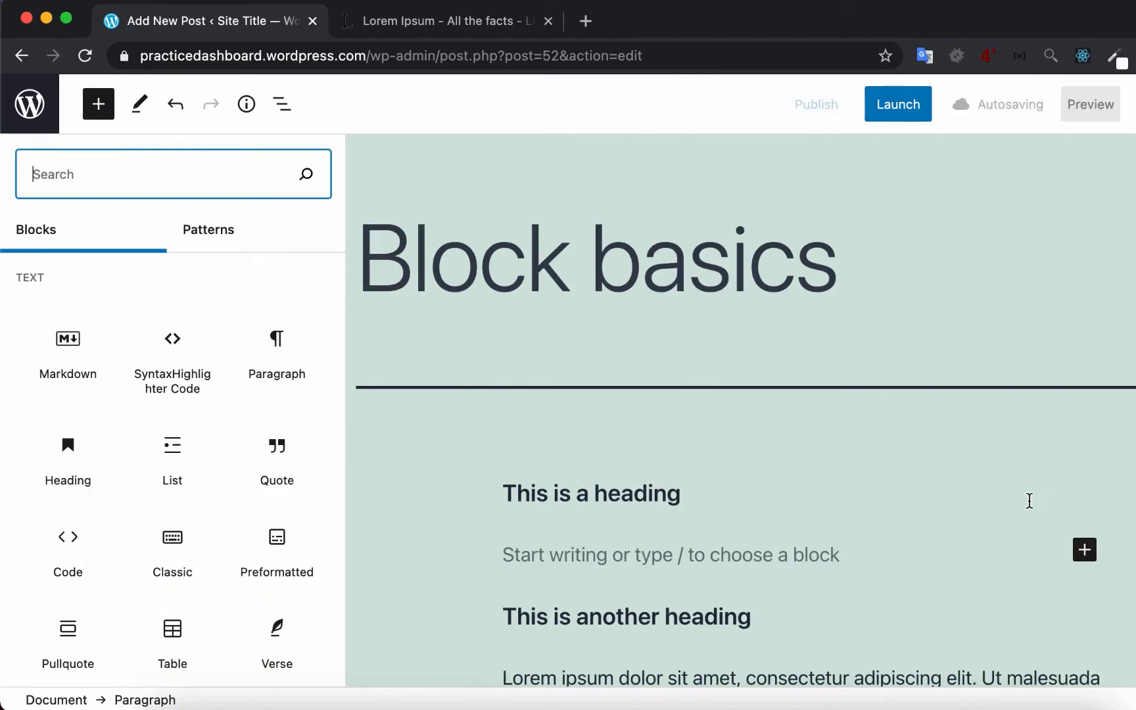
pyautogui.moveTo(266, 458)
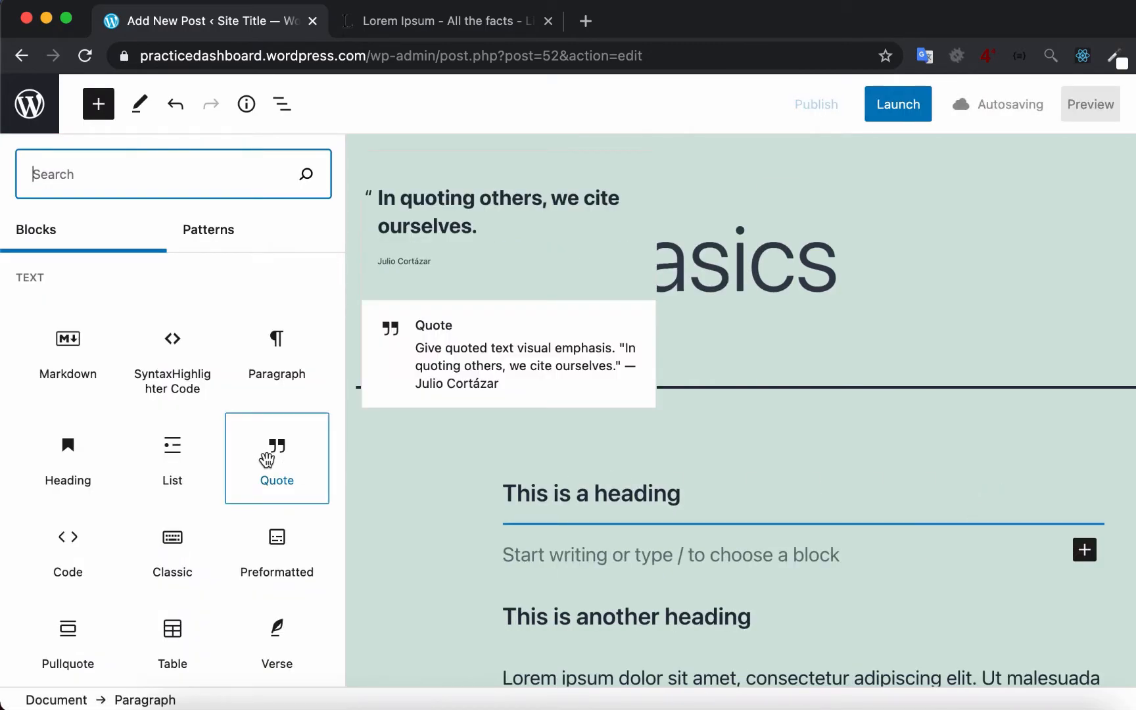
pyautogui.click(266, 458)
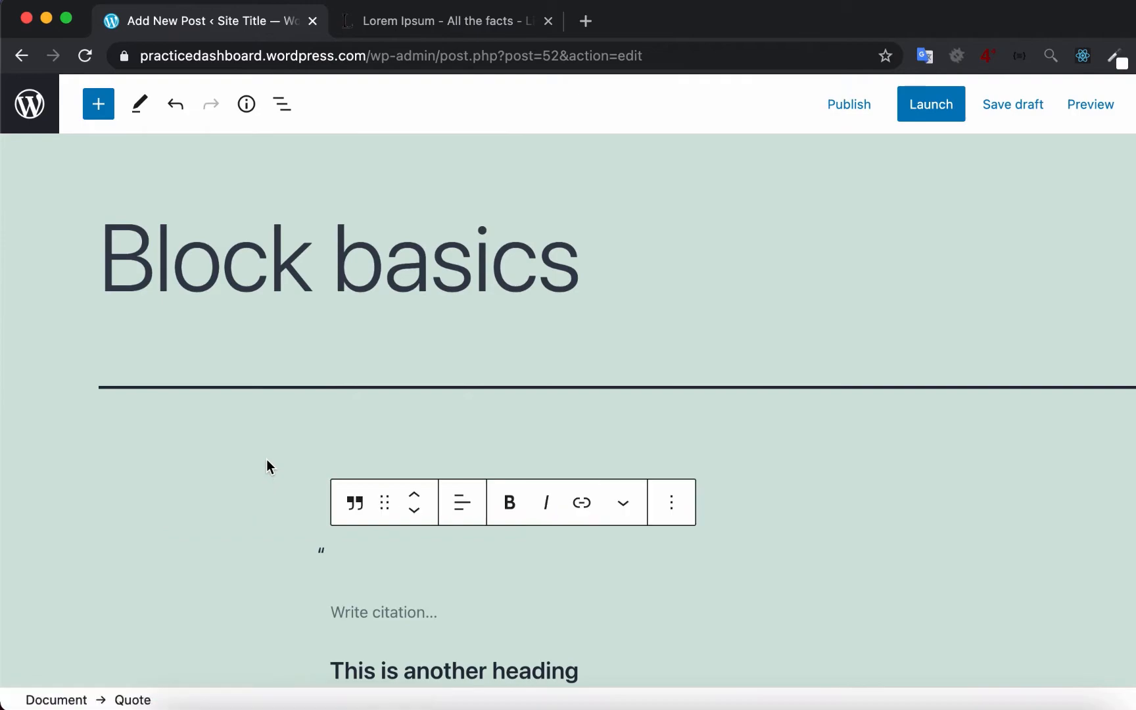
# Step: Enter "My awesome quote" as the quote text and "me" as its citation
pyautogui.write('My')
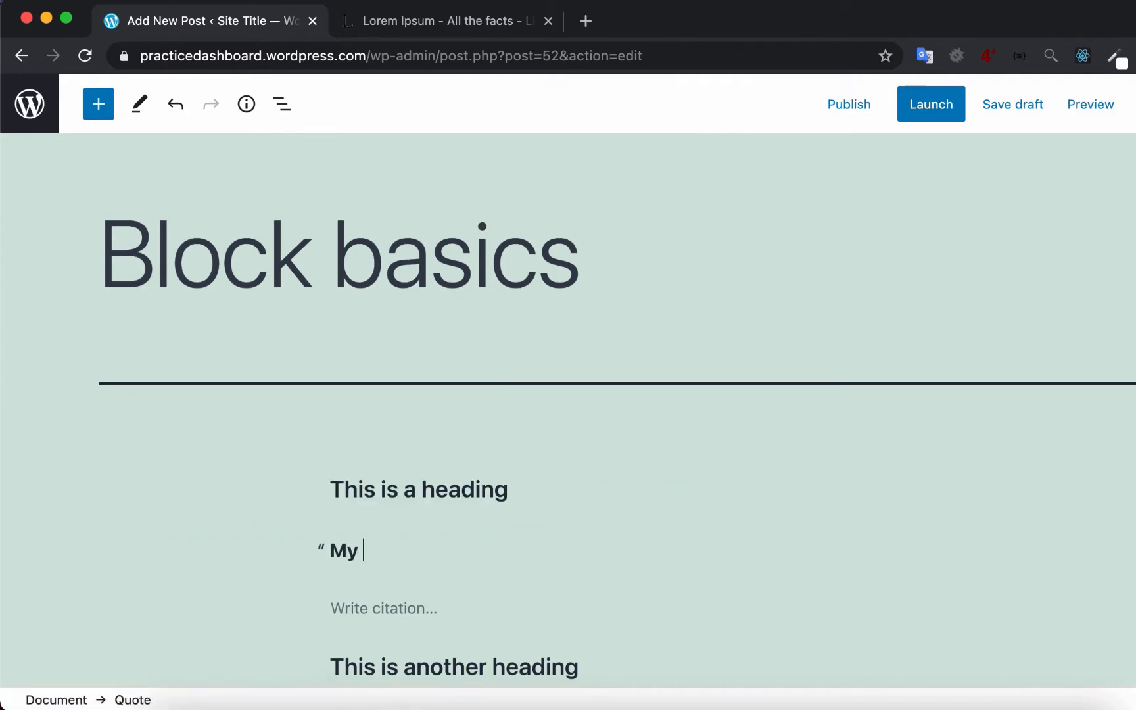
pyautogui.write(' awesome')
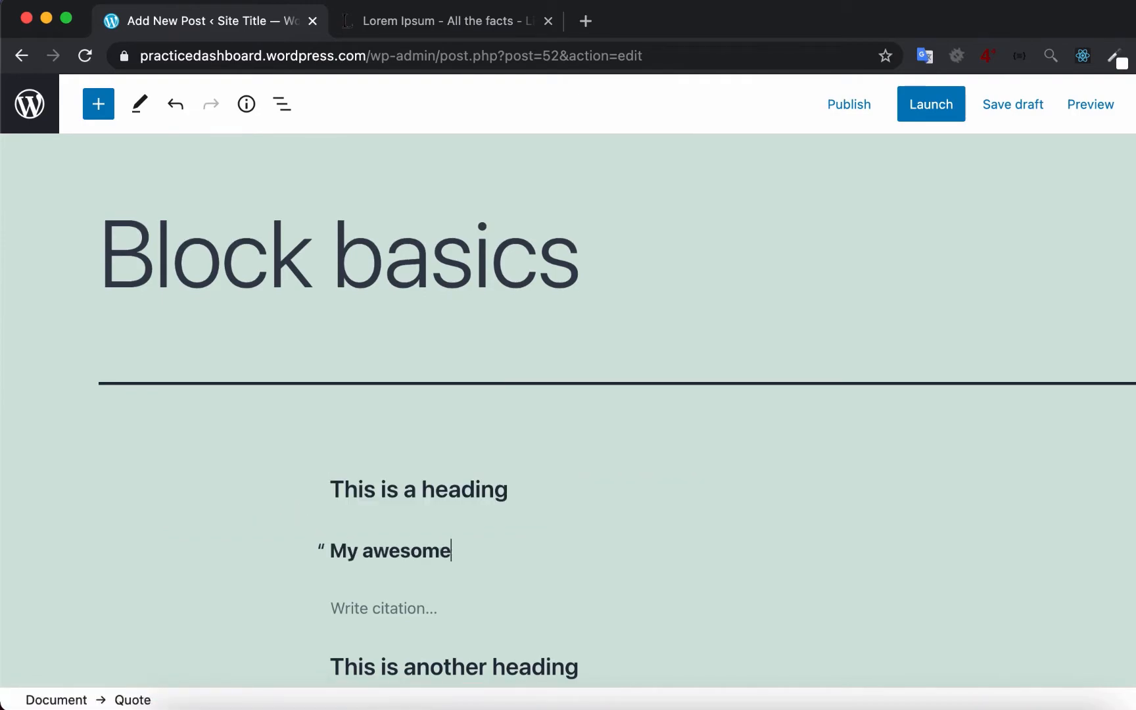
pyautogui.write(' quote')
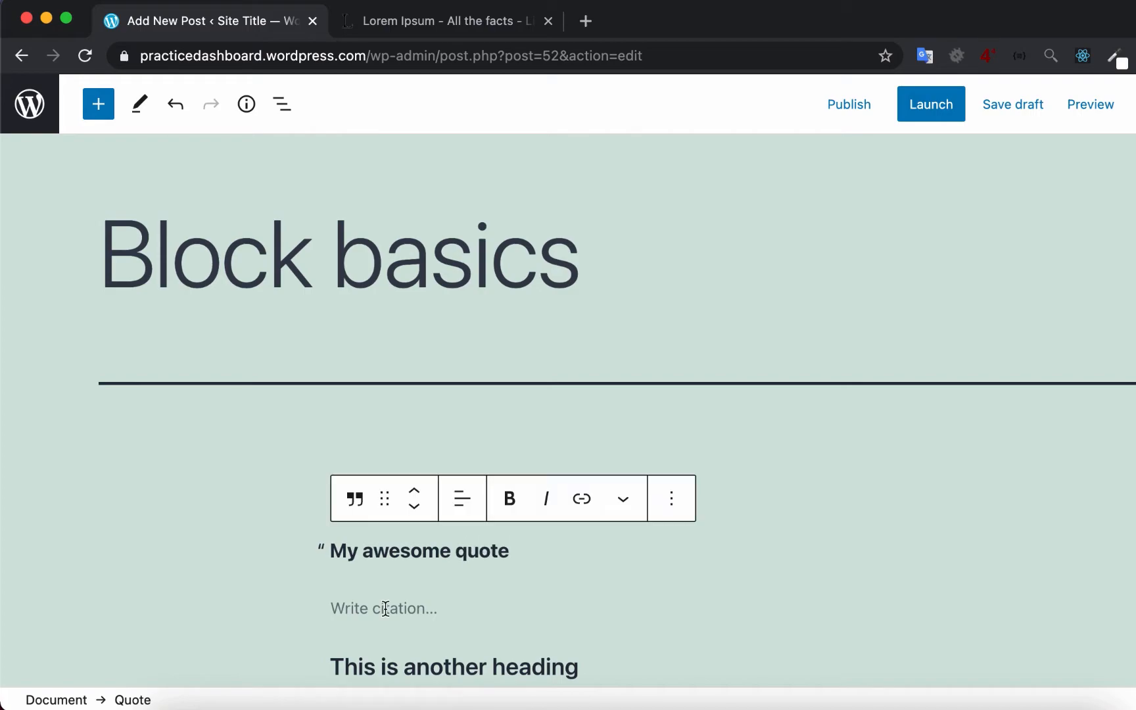
pyautogui.click(385, 608)
pyautogui.write('me')
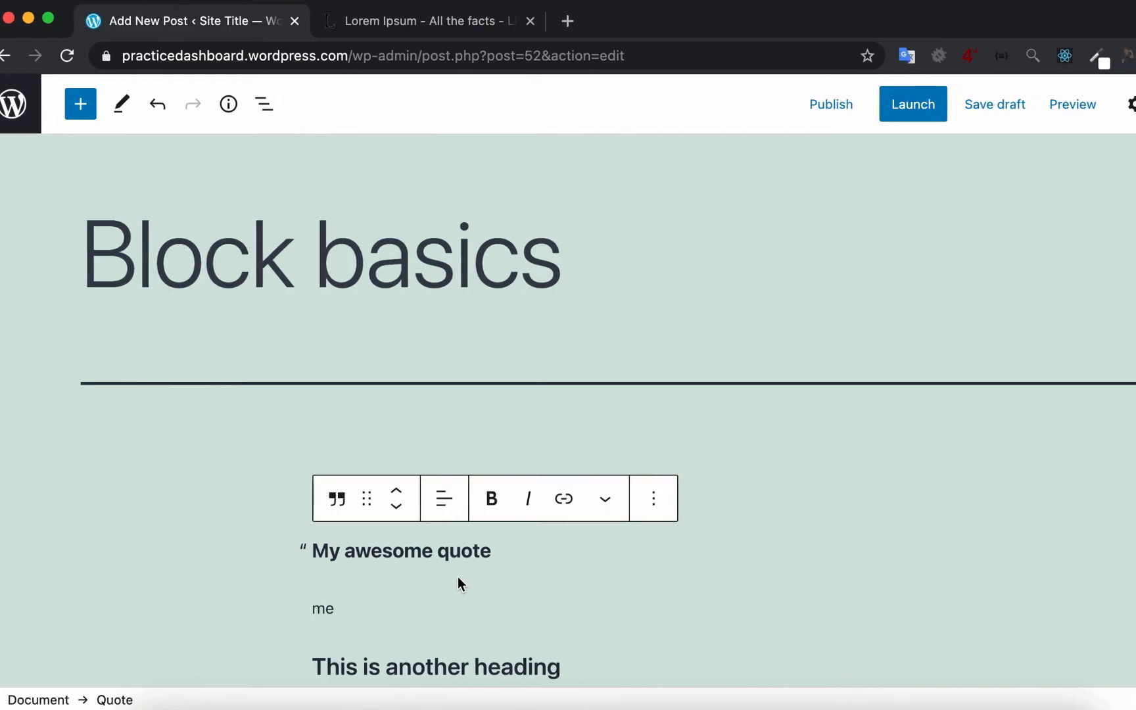
# Step: Compare the quote block's Default and Large styles, apply Large, and expand its advanced settings to review them
pyautogui.click(341, 549)
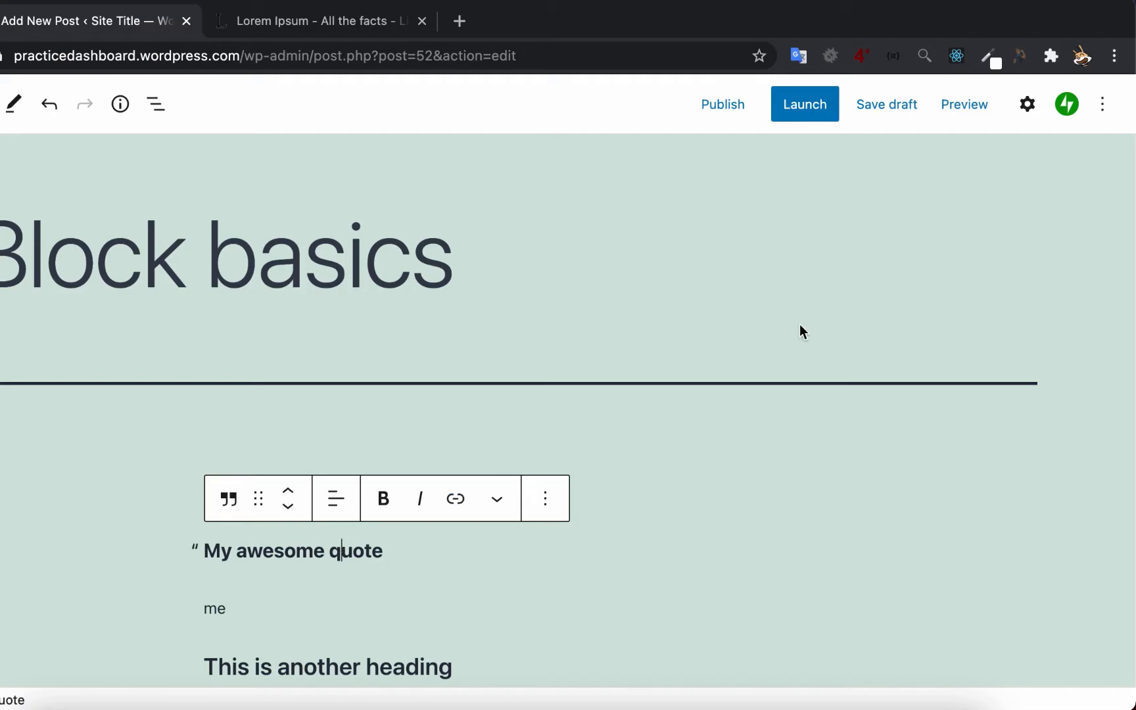
pyautogui.click(1027, 105)
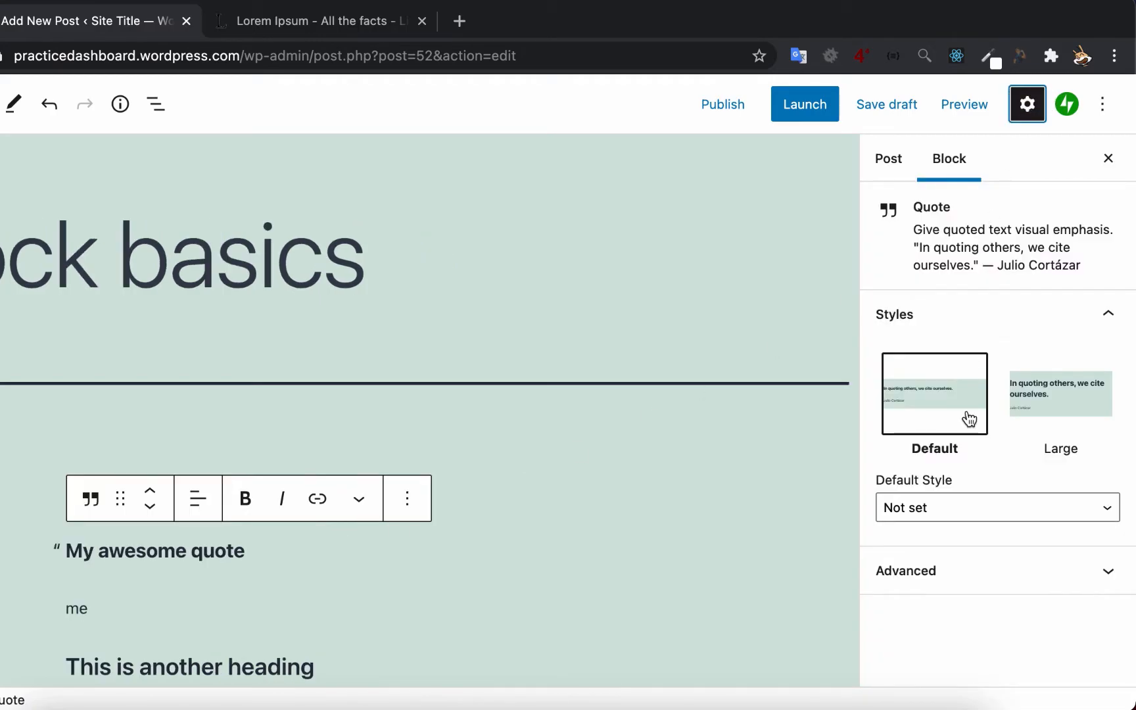
pyautogui.click(1057, 393)
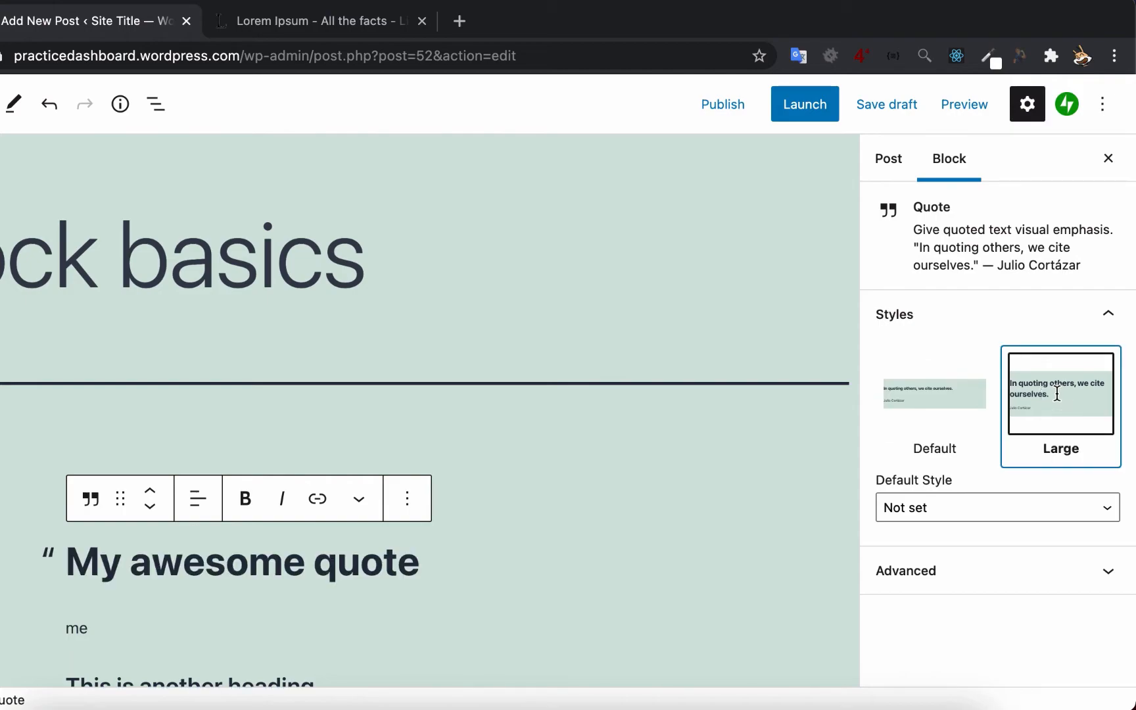
pyautogui.click(895, 396)
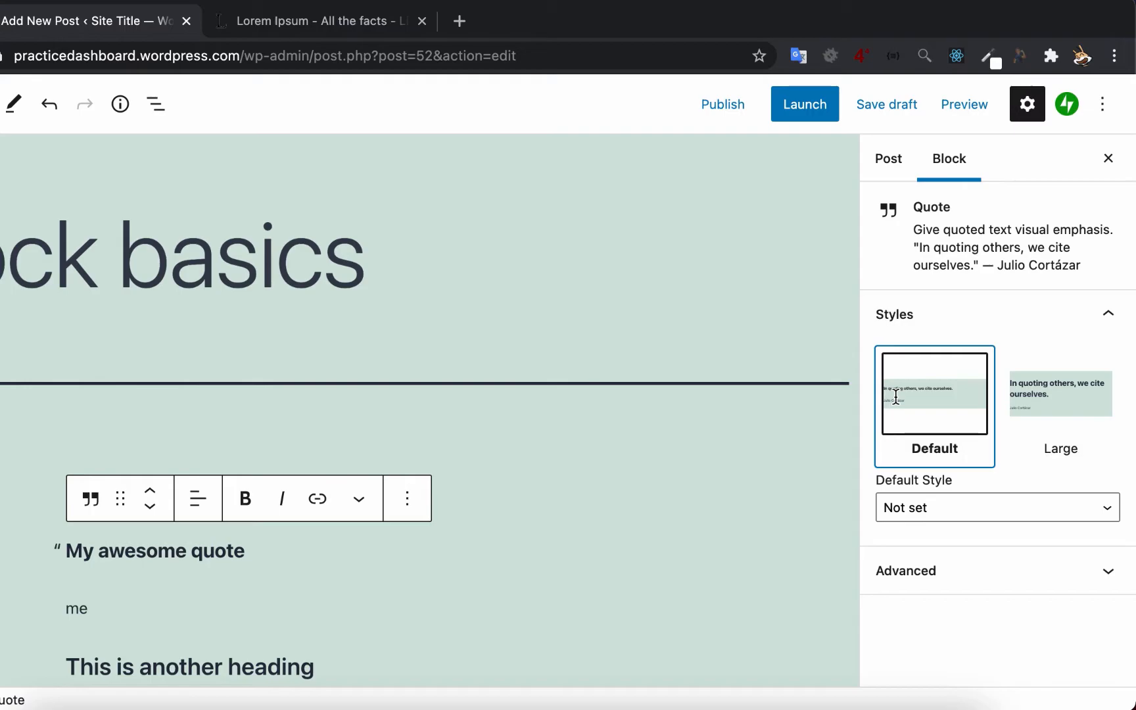
pyautogui.click(1031, 394)
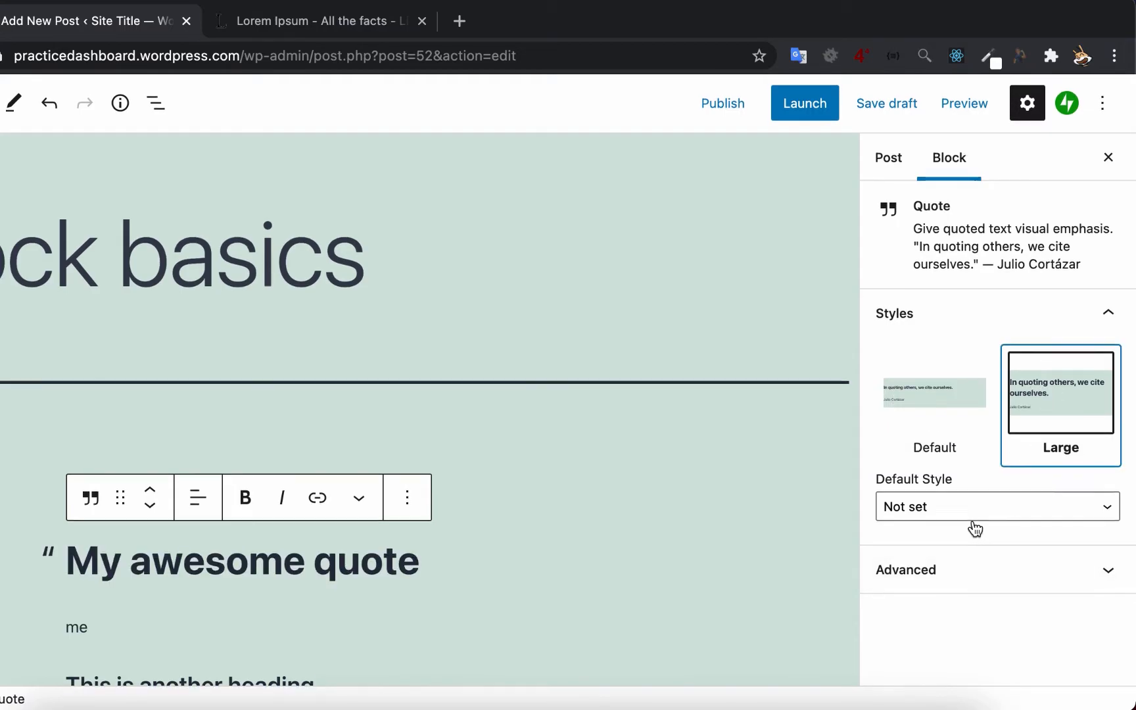
pyautogui.click(959, 570)
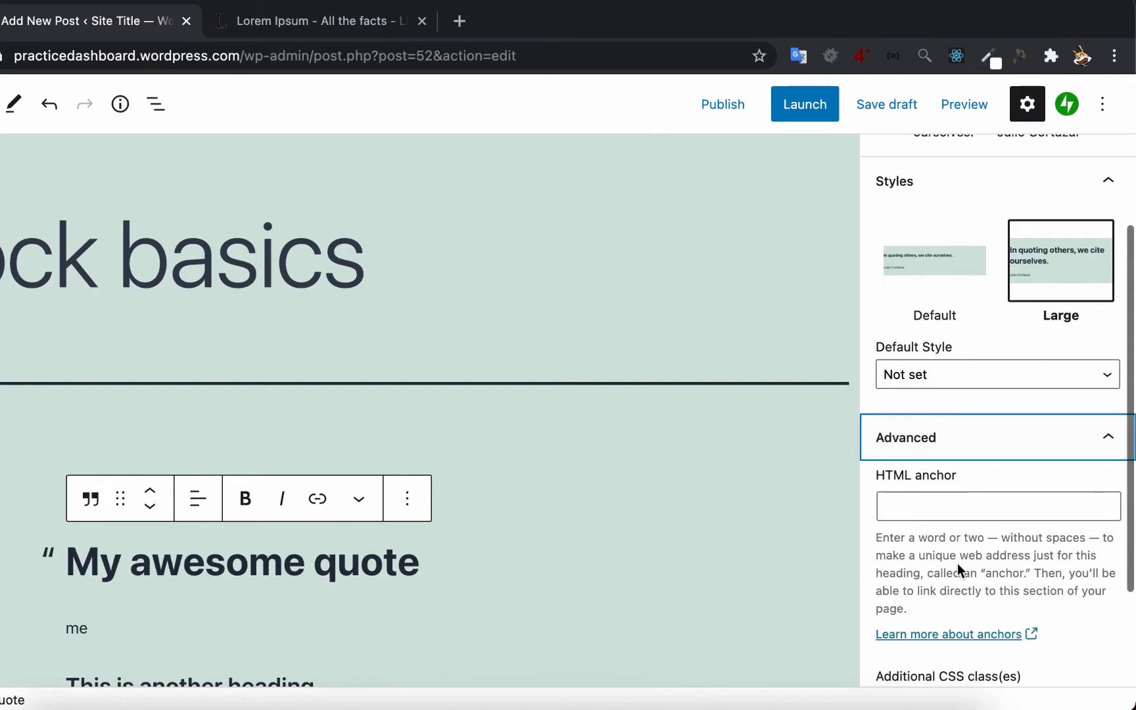
pyautogui.scroll(-2, 957, 563)
pyautogui.scroll(-2, 980, 399)
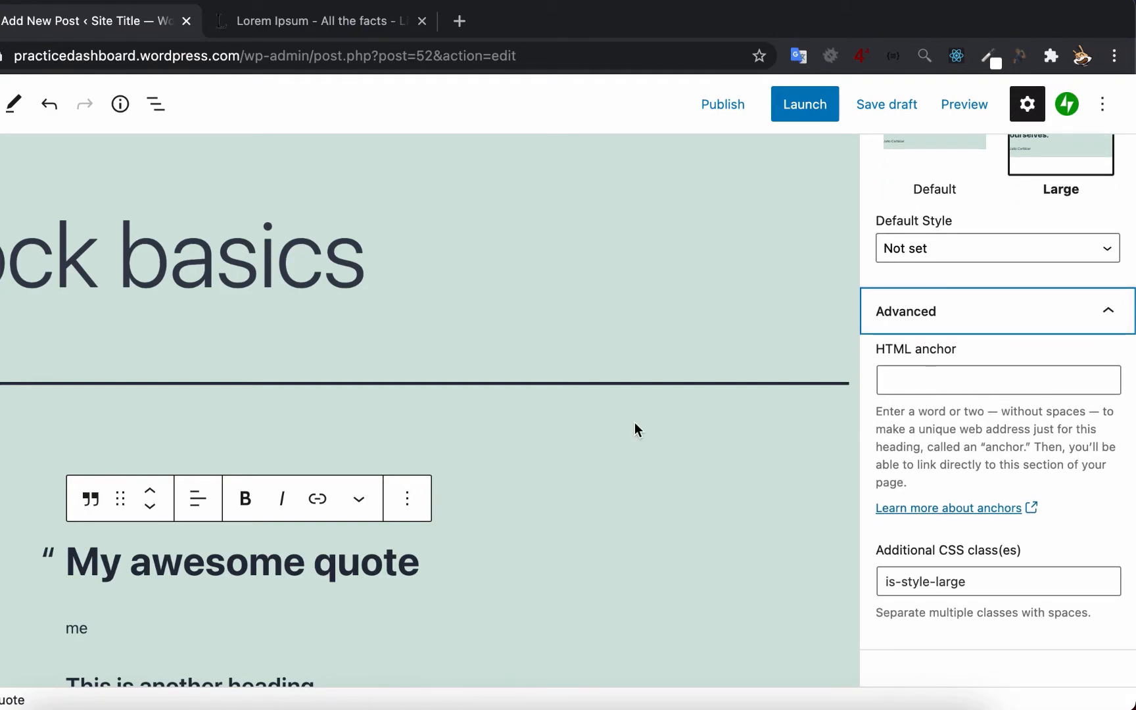
# Step: Insert an Image block between the quote and the second heading, and check its Select Image and Insert from URL options
pyautogui.scroll(-2, 400, 521)
pyautogui.scroll(-1, 400, 512)
pyautogui.click(346, 411)
pyautogui.scroll(1, 351, 427)
pyautogui.press('Return')
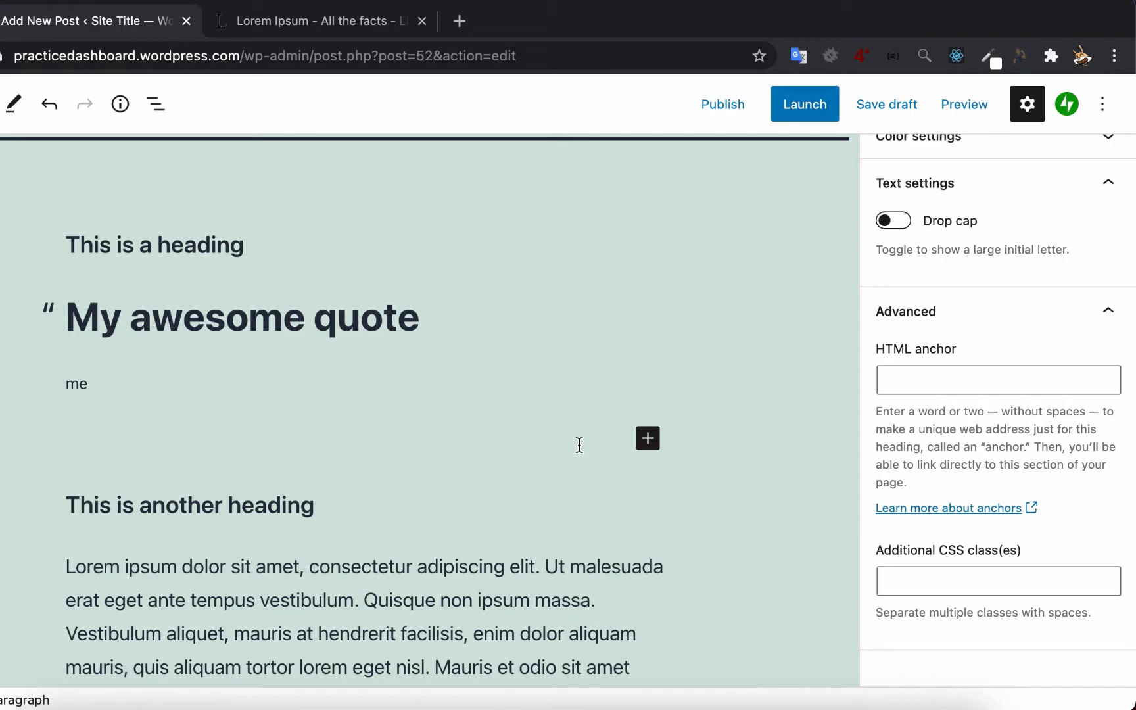
pyautogui.click(647, 440)
pyautogui.write('imag')
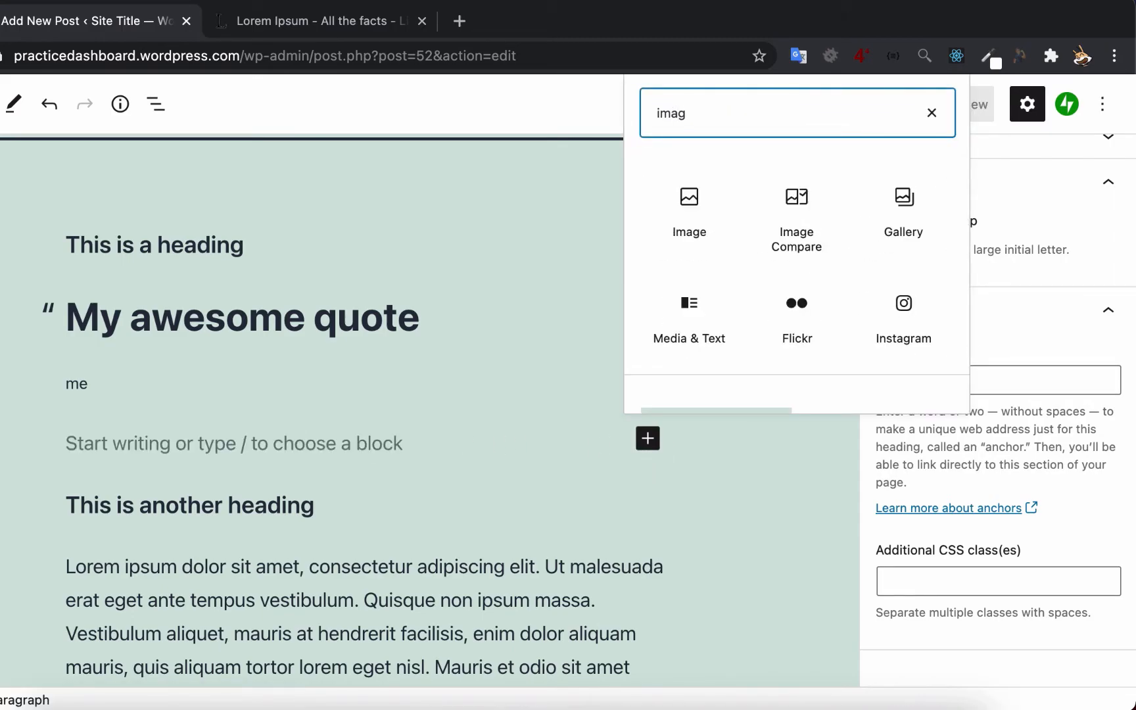
pyautogui.click(679, 196)
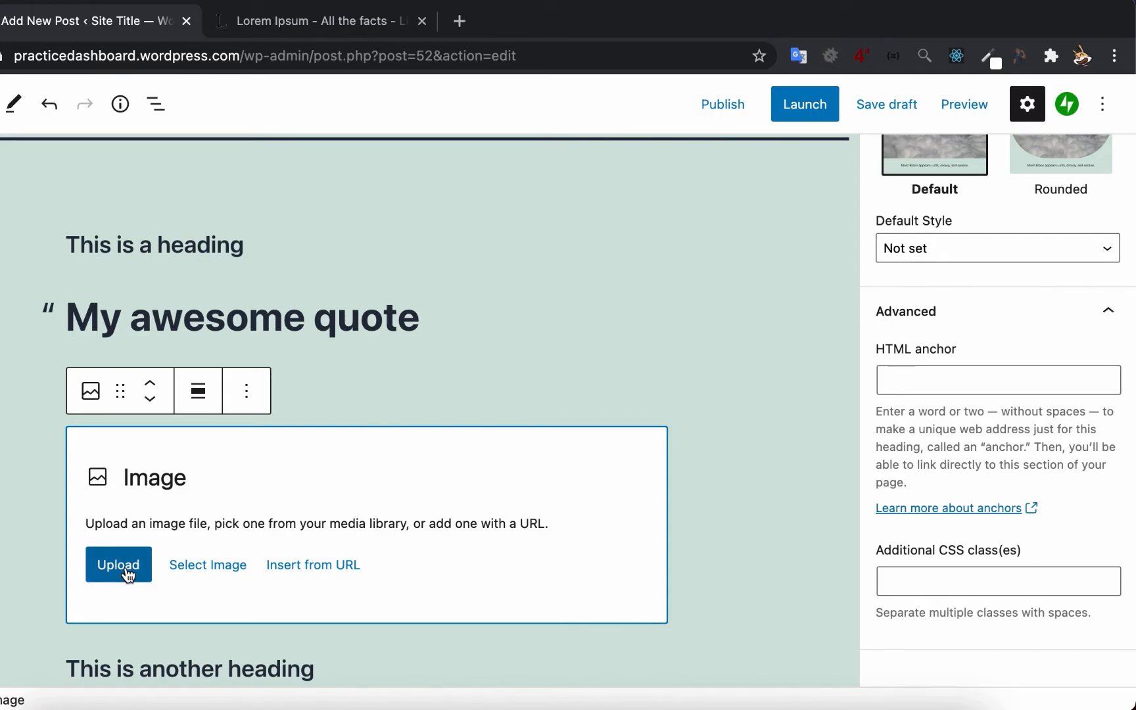
pyautogui.click(199, 573)
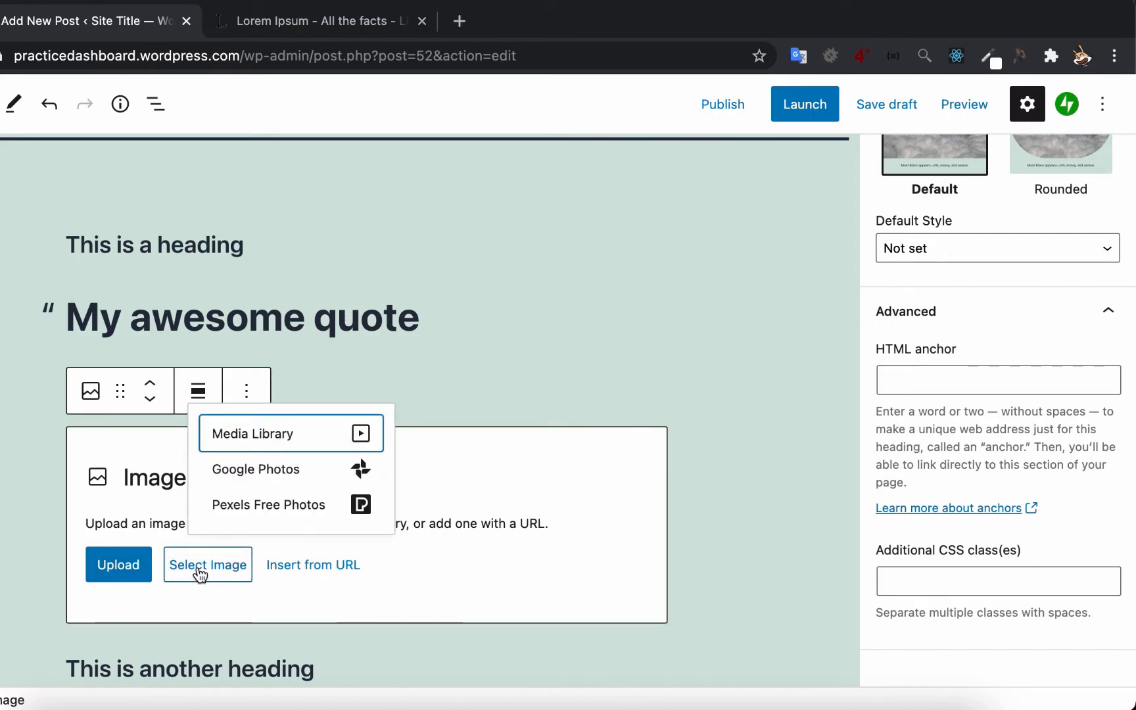
pyautogui.click(301, 574)
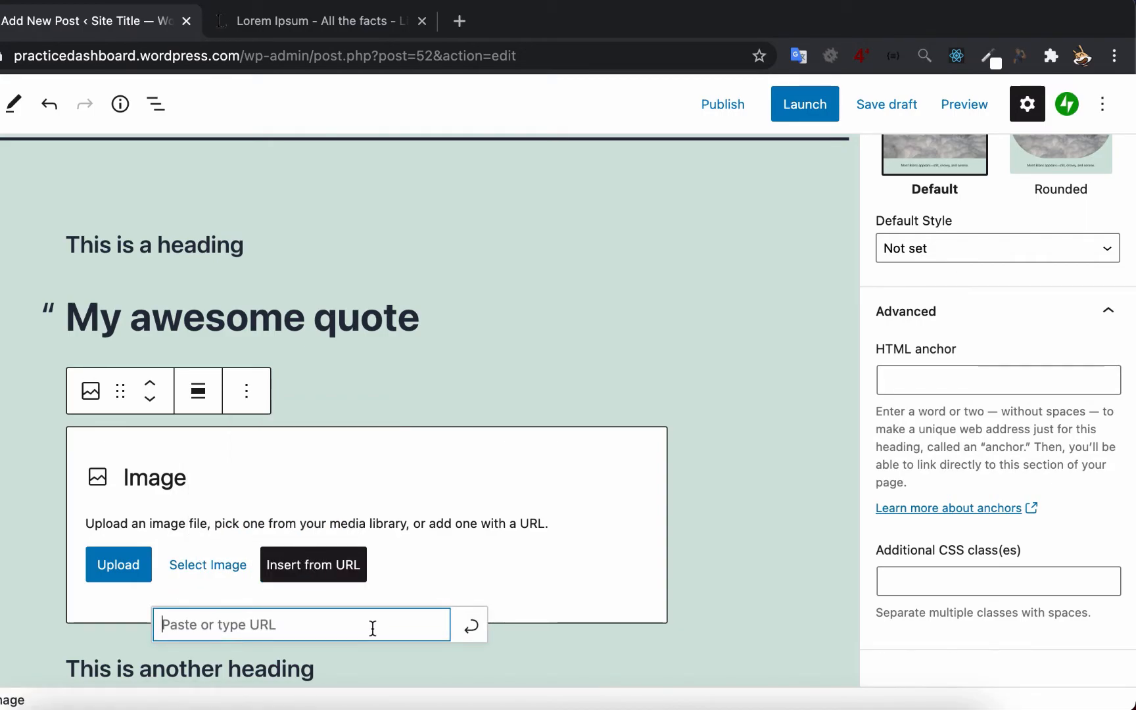
# Step: Upload vegetables.jpg from the photos folder into the empty Image block
pyautogui.click(116, 576)
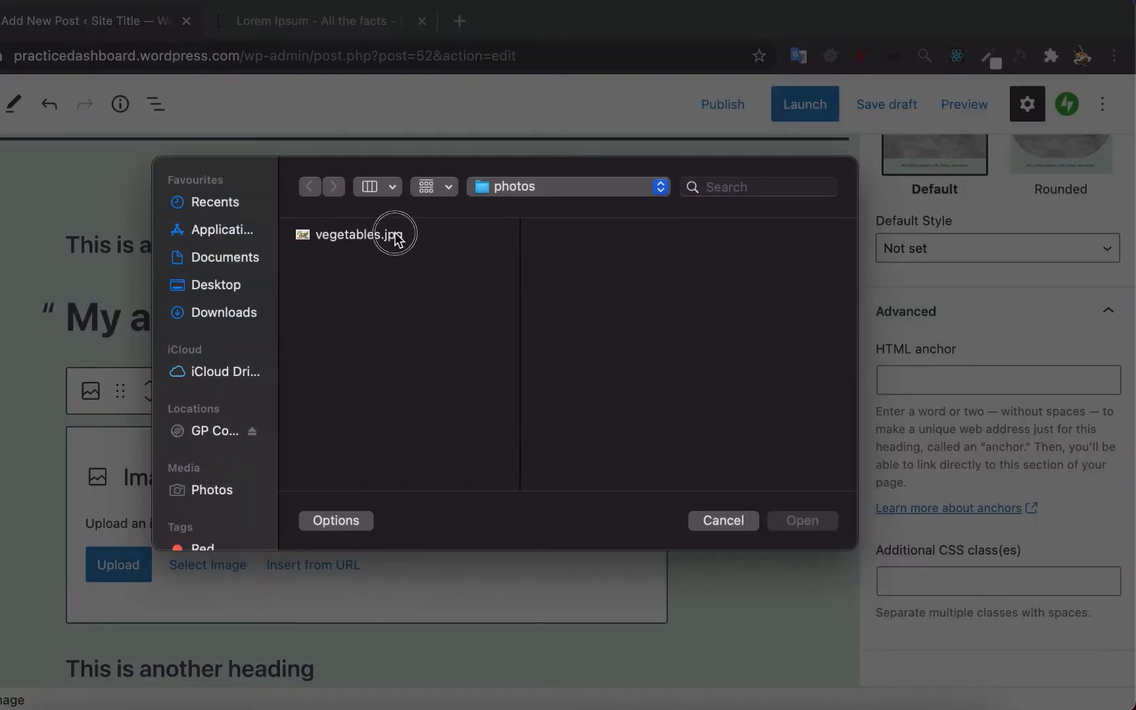
pyautogui.click(395, 236)
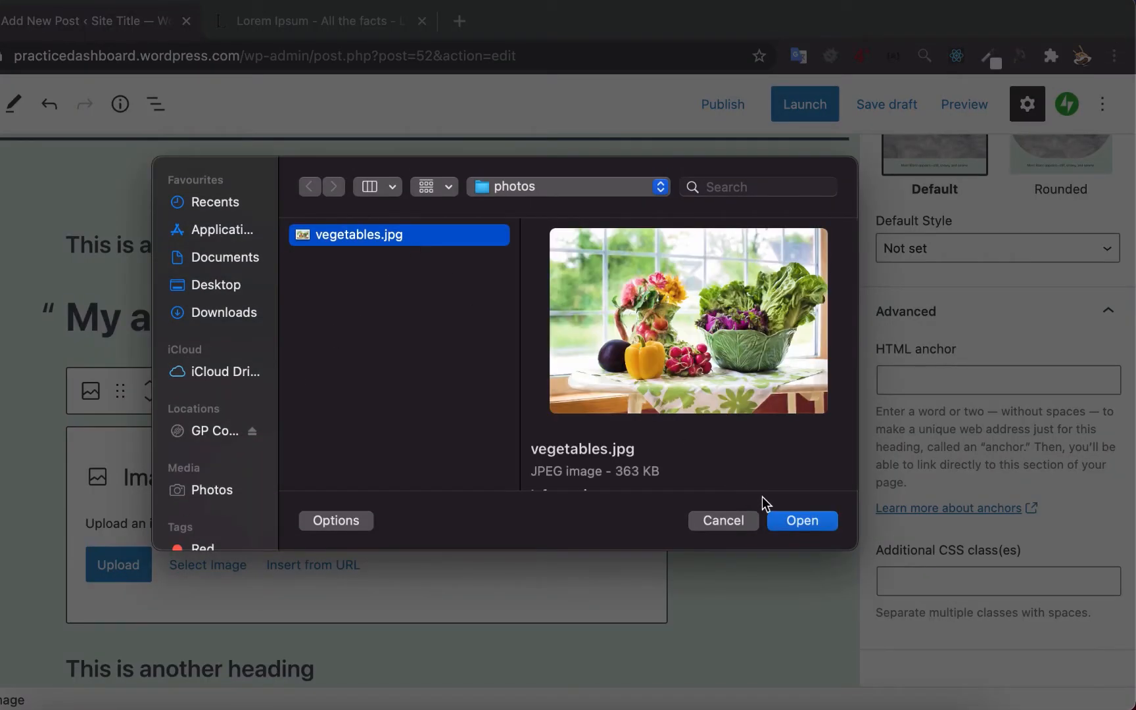
pyautogui.click(802, 520)
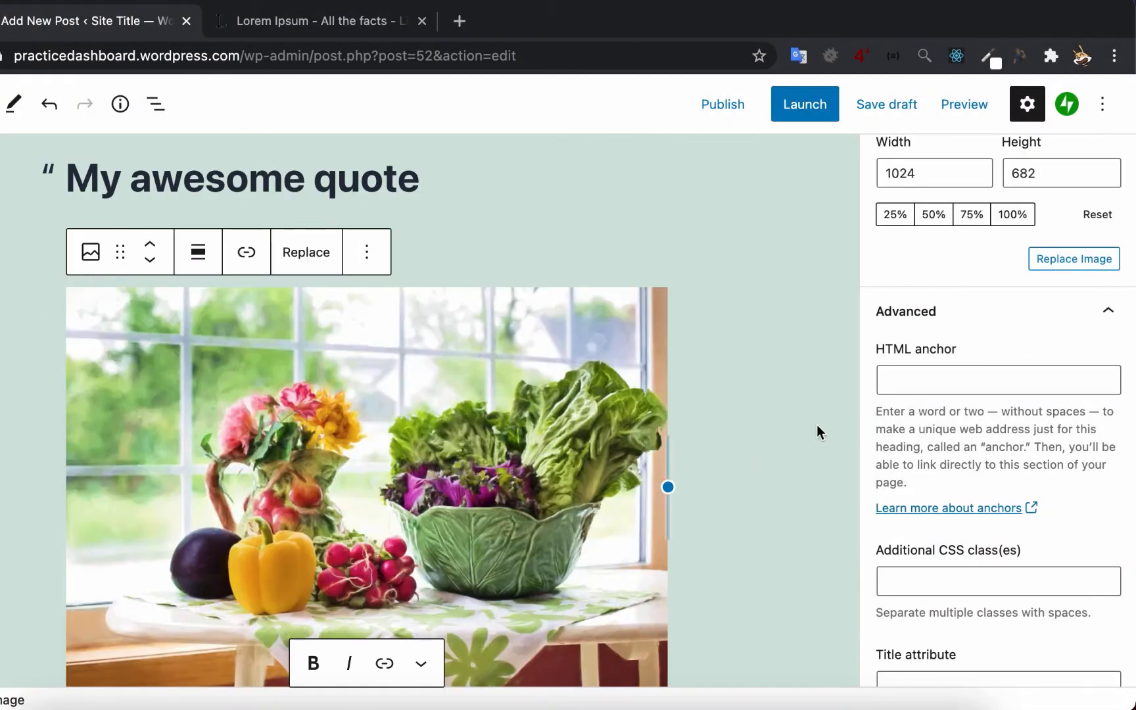
# Step: Apply the Rounded style to the vegetables image
pyautogui.scroll(10, 982, 431)
pyautogui.scroll(2, 982, 431)
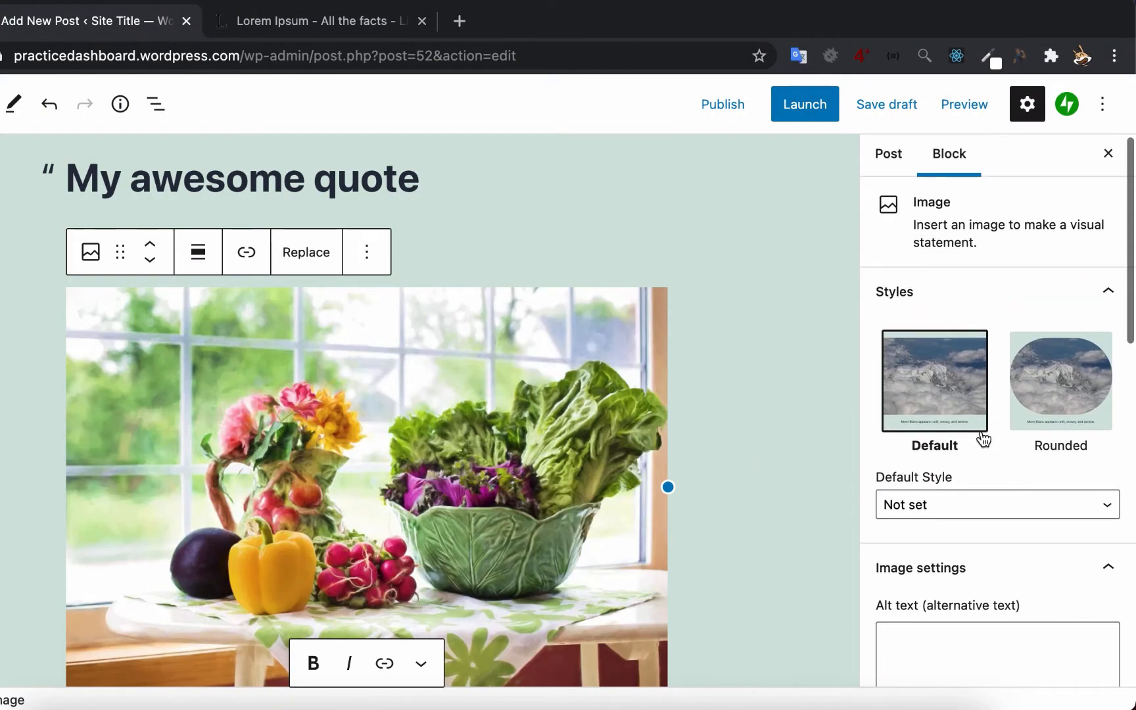
pyautogui.scroll(-1, 982, 431)
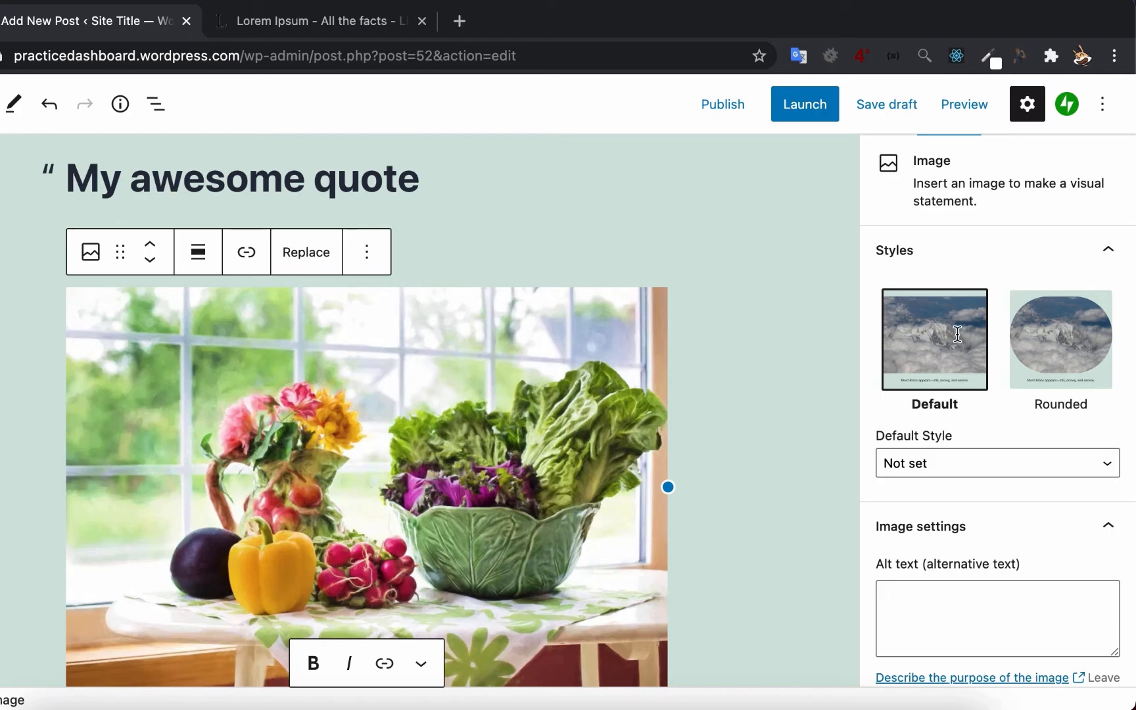
pyautogui.click(1060, 334)
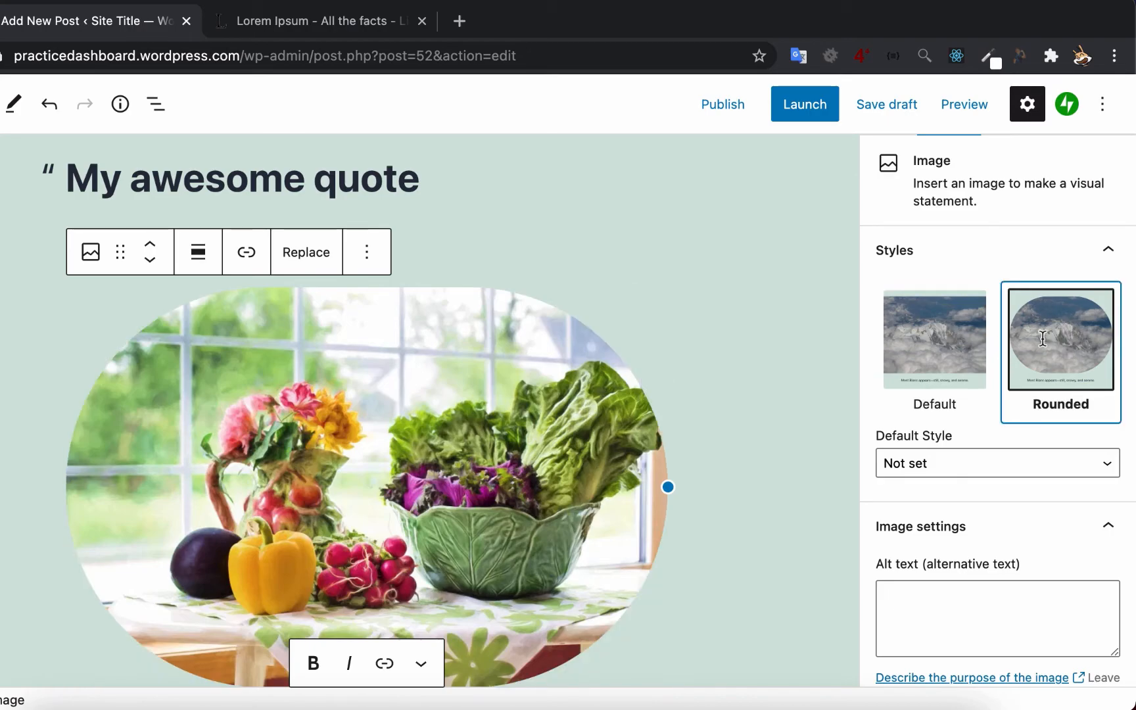
# Step: Try the Medium image size on the vegetables image, and set the size back to Large
pyautogui.scroll(-5, 982, 482)
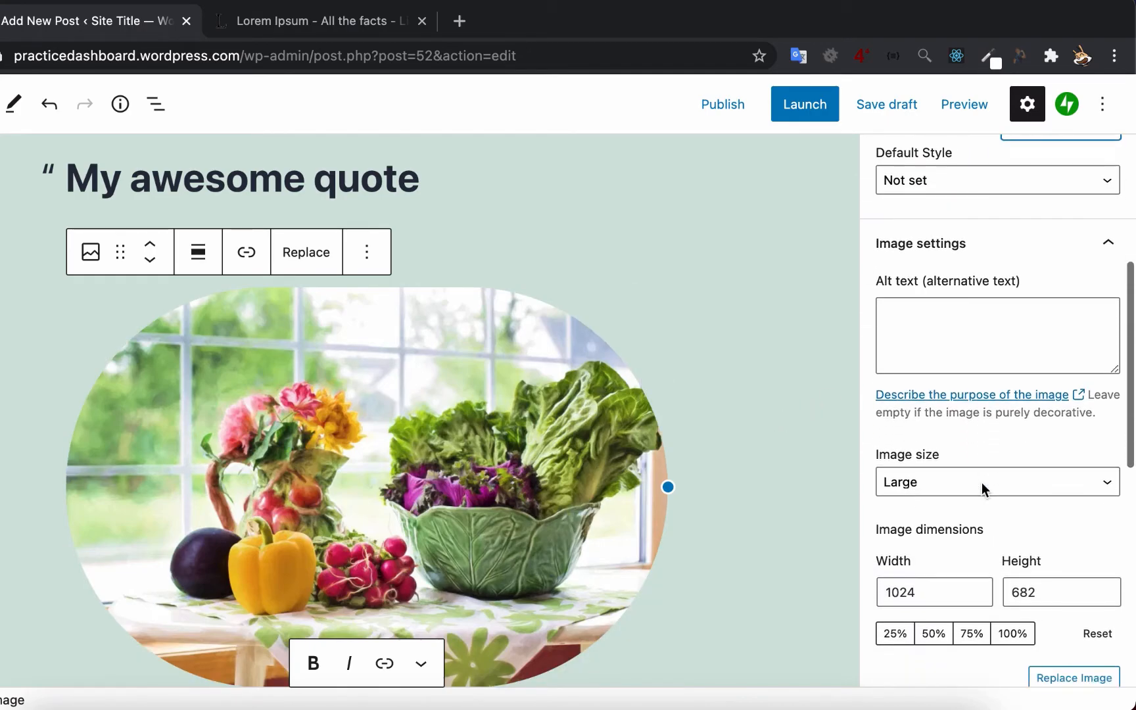
pyautogui.scroll(-1, 983, 487)
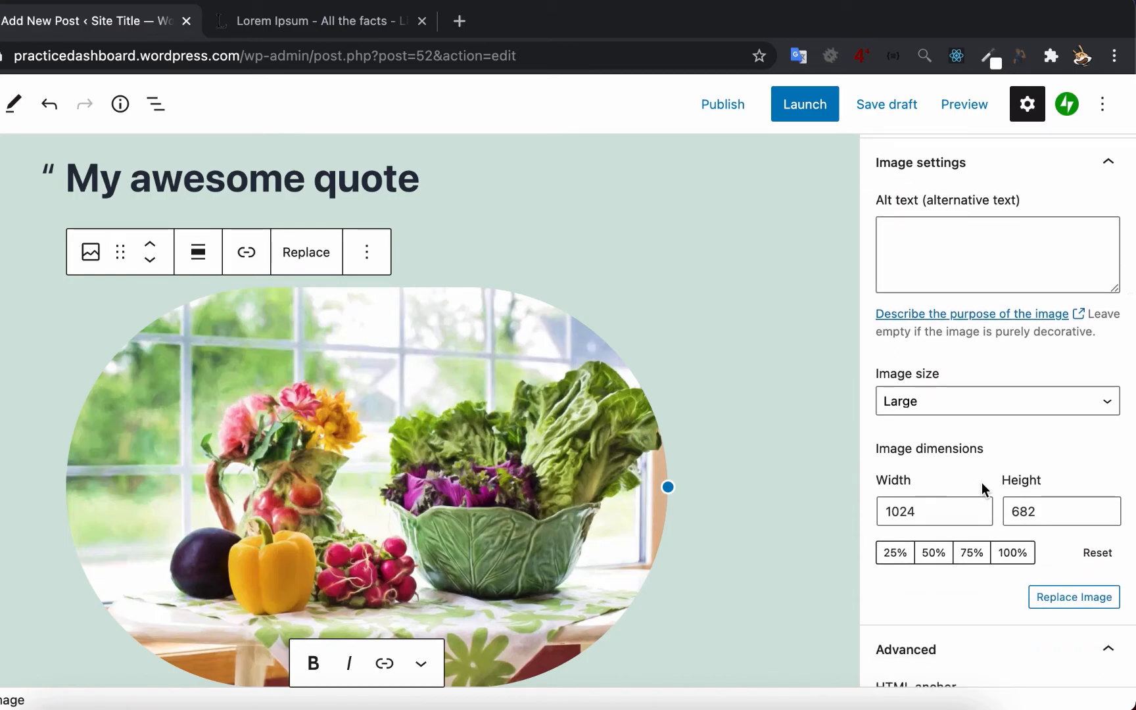
pyautogui.click(991, 395)
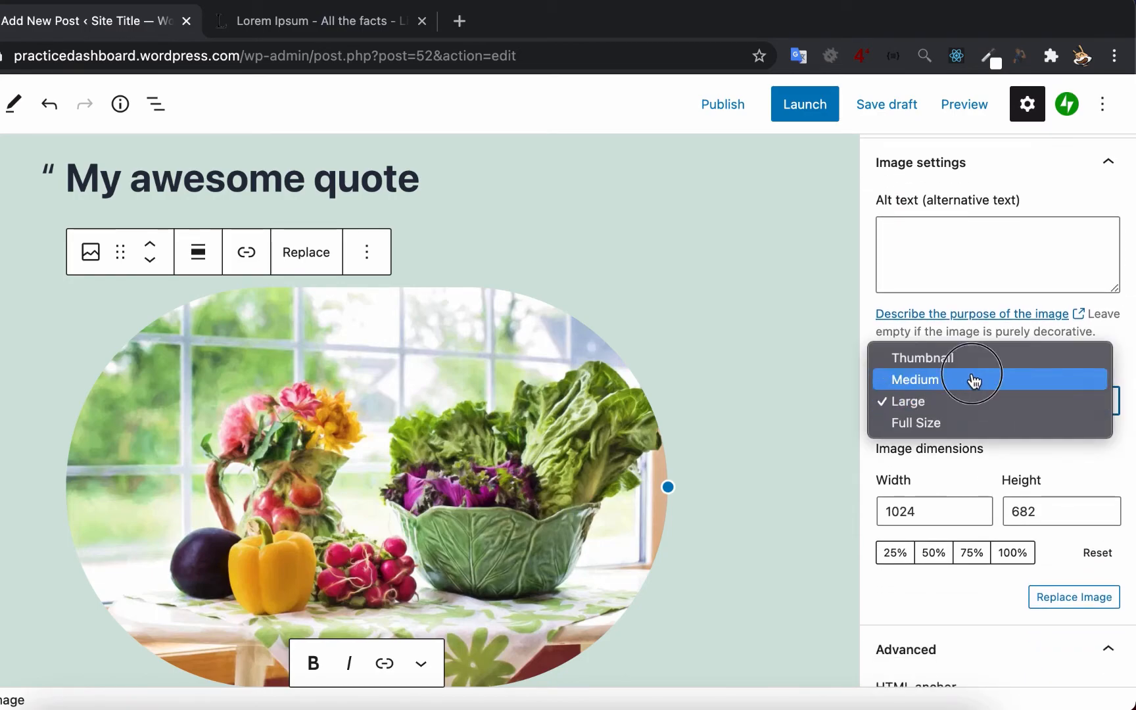
pyautogui.press('Escape')
pyautogui.press('Up')
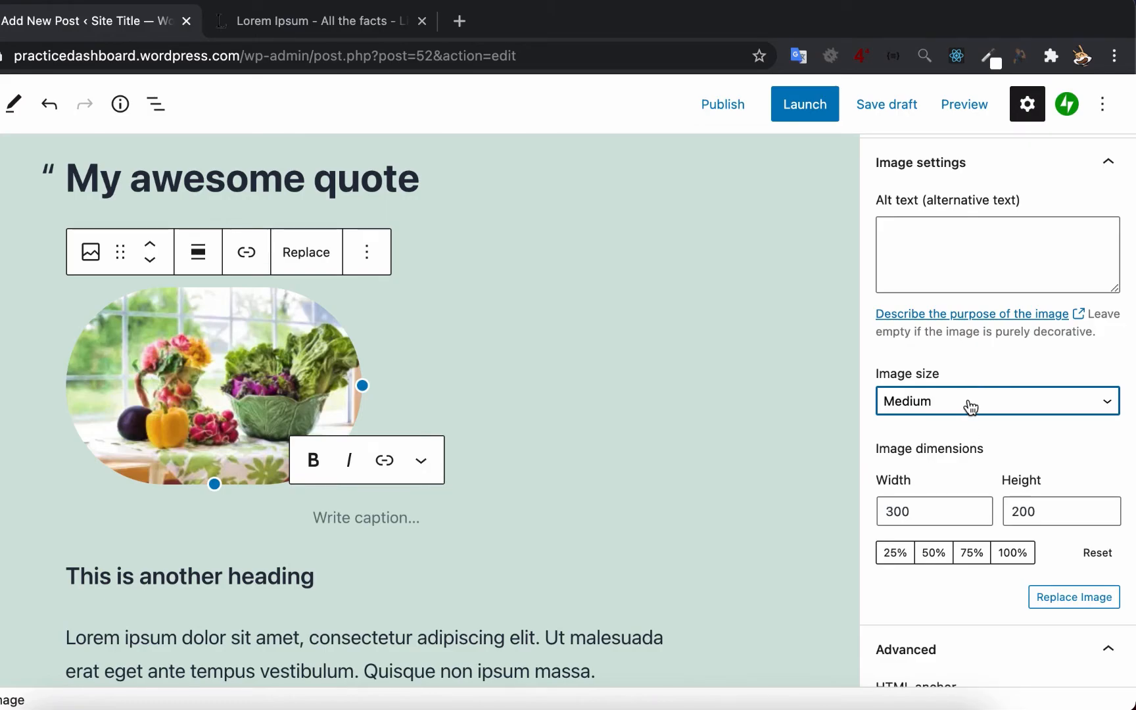
pyautogui.click(970, 408)
pyautogui.click(965, 428)
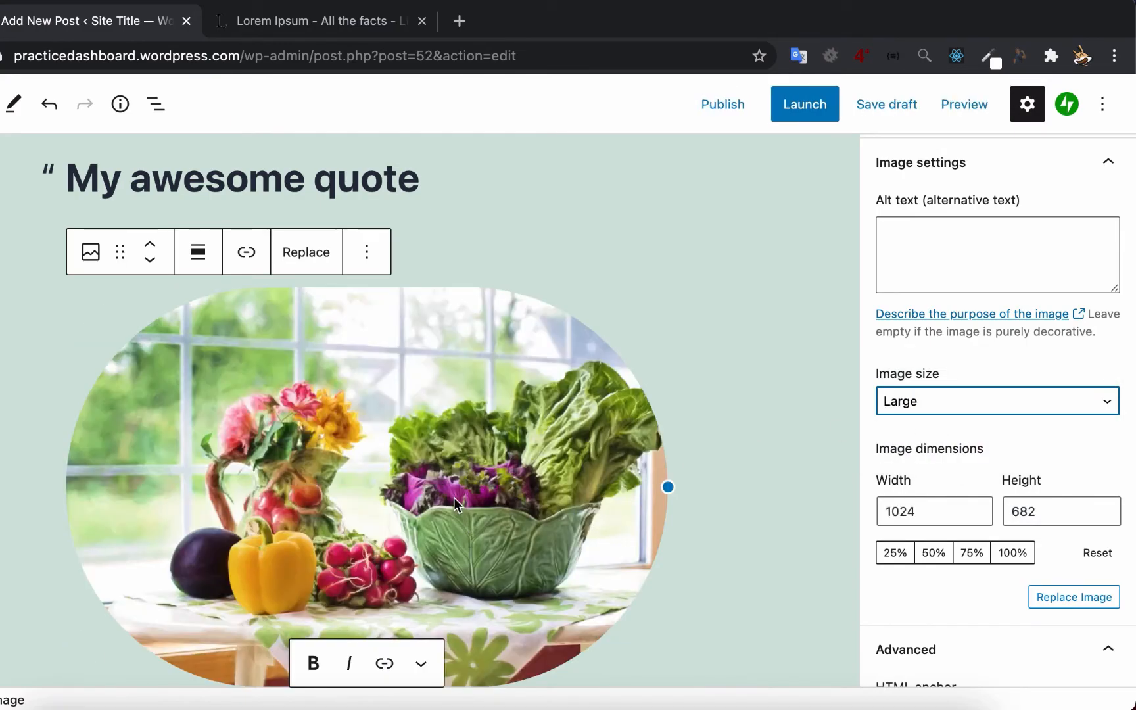
# Step: Add the caption "vegetables" beneath the image
pyautogui.scroll(-5, 454, 497)
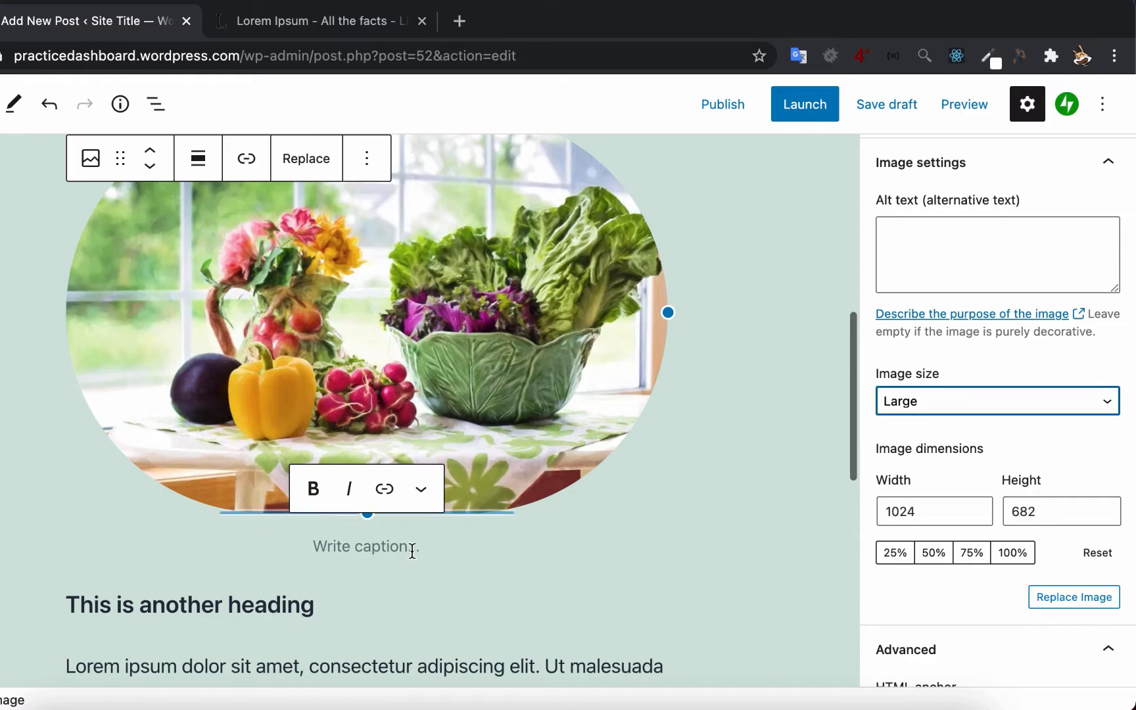
pyautogui.click(419, 547)
pyautogui.write('ve')
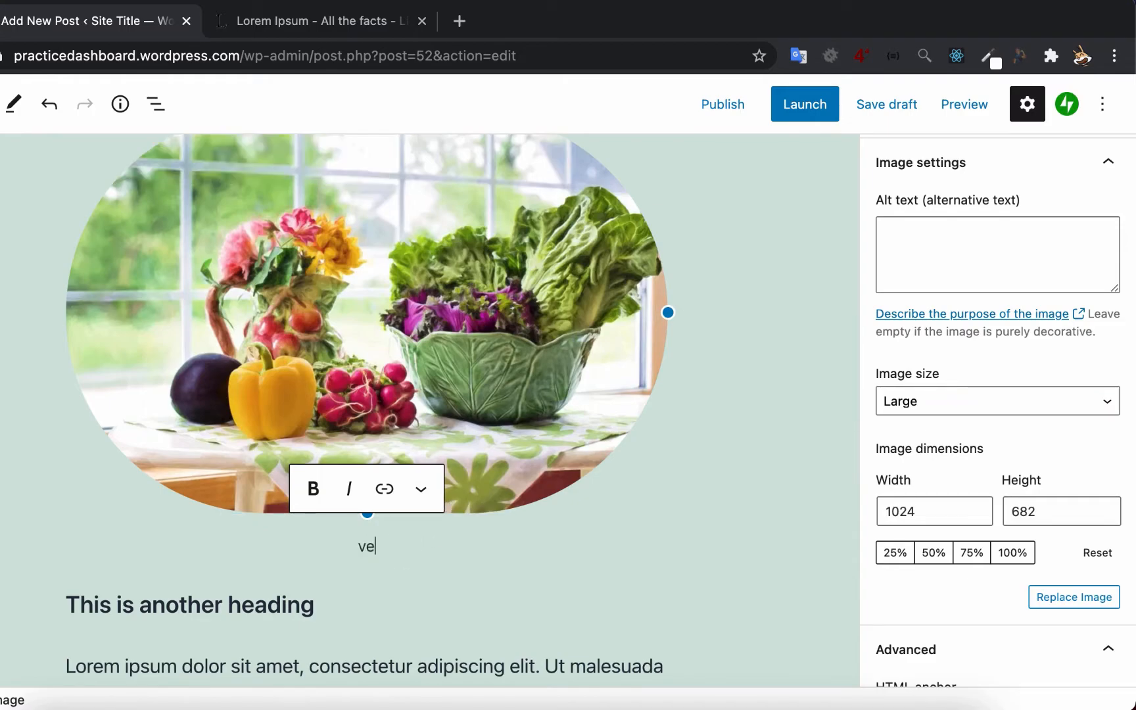
pyautogui.write('getables')
pyautogui.click(414, 651)
pyautogui.scroll(4, 438, 544)
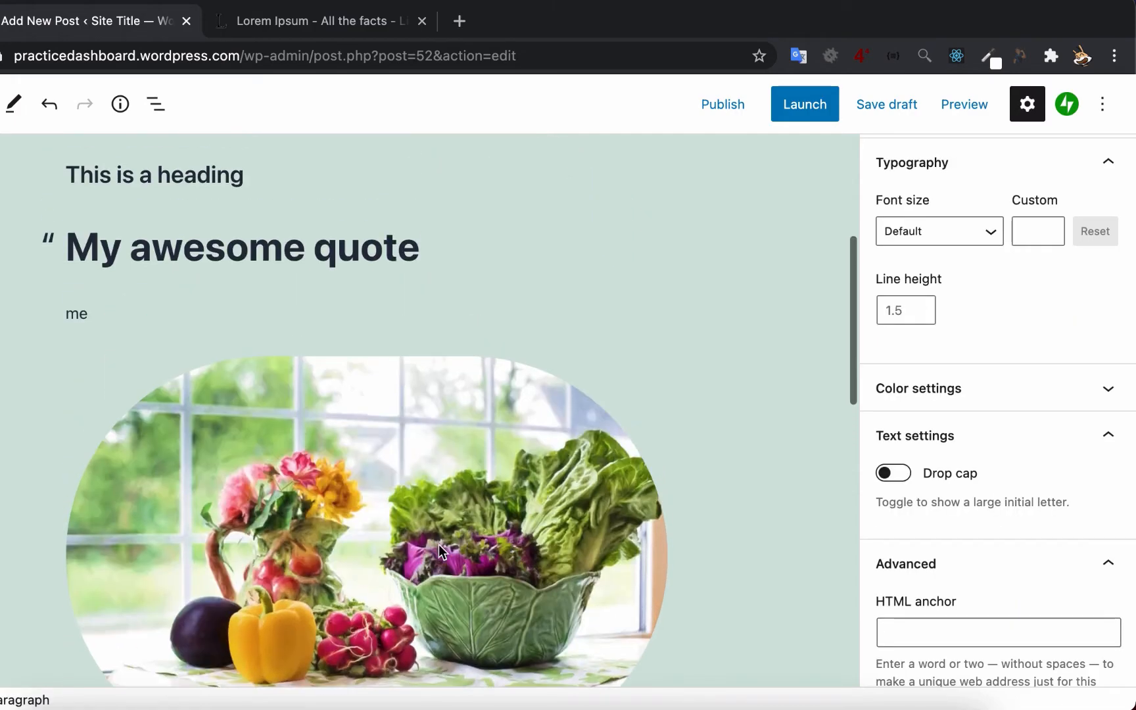
# Step: Search the block inserter for "cale" and add a Calendar block after the last paragraph
pyautogui.scroll(-5, 438, 544)
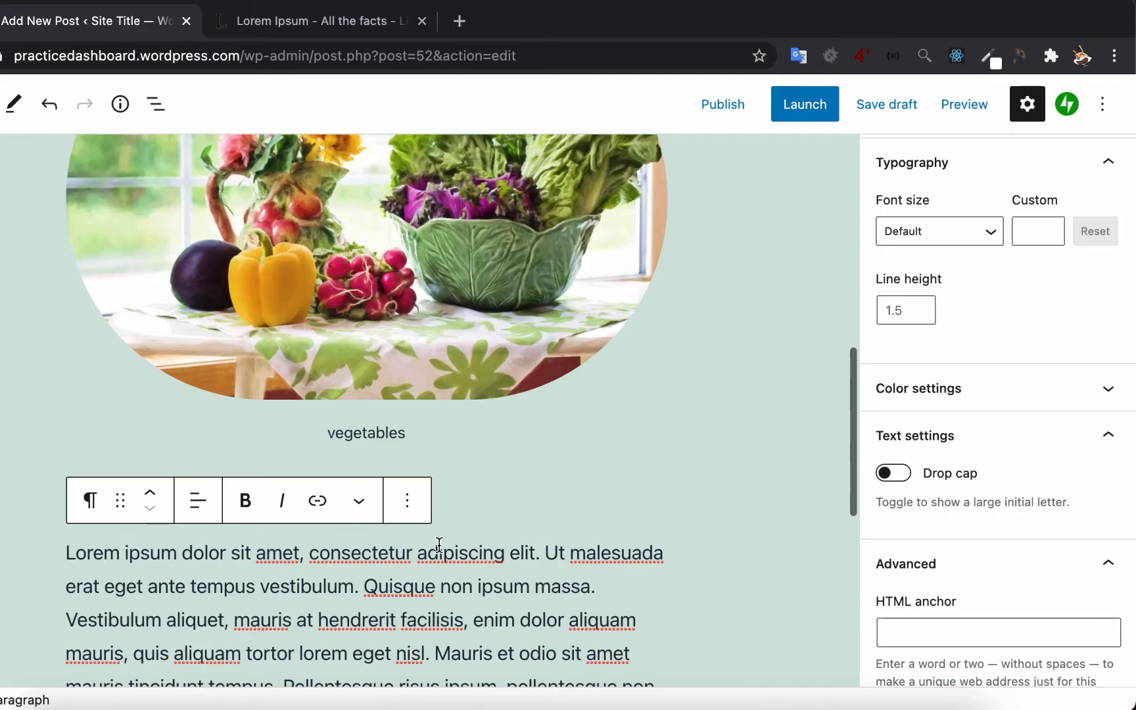
pyautogui.scroll(-8, 438, 544)
pyautogui.click(579, 414)
pyautogui.press('Return')
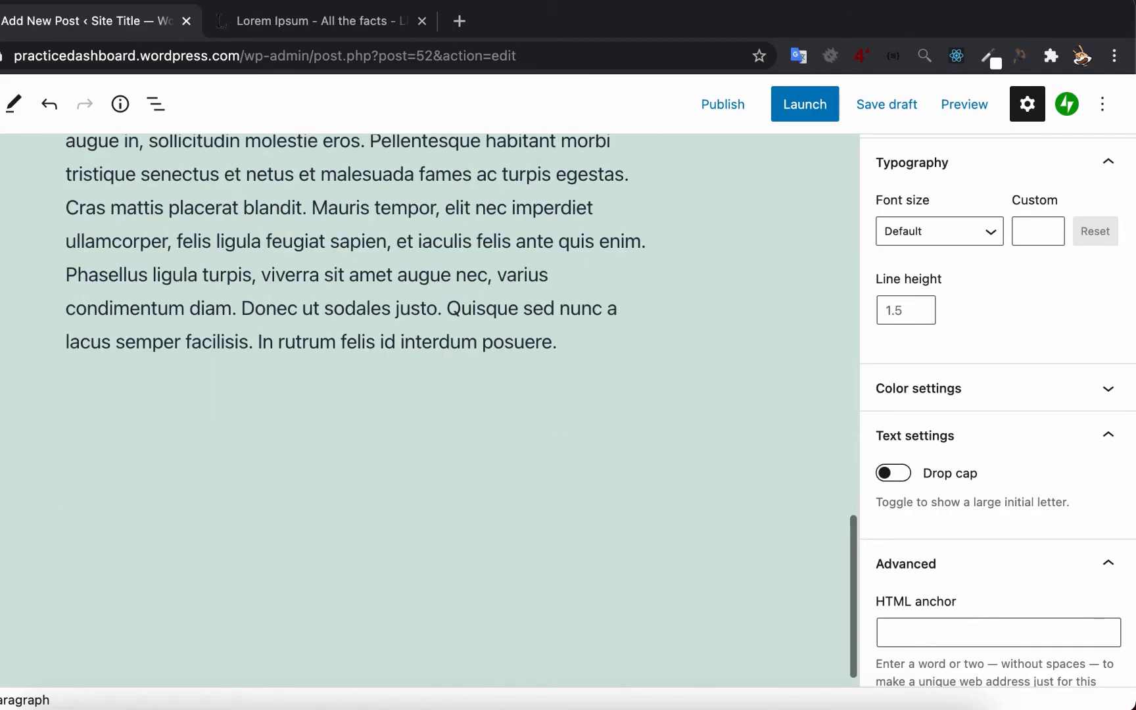
pyautogui.click(648, 399)
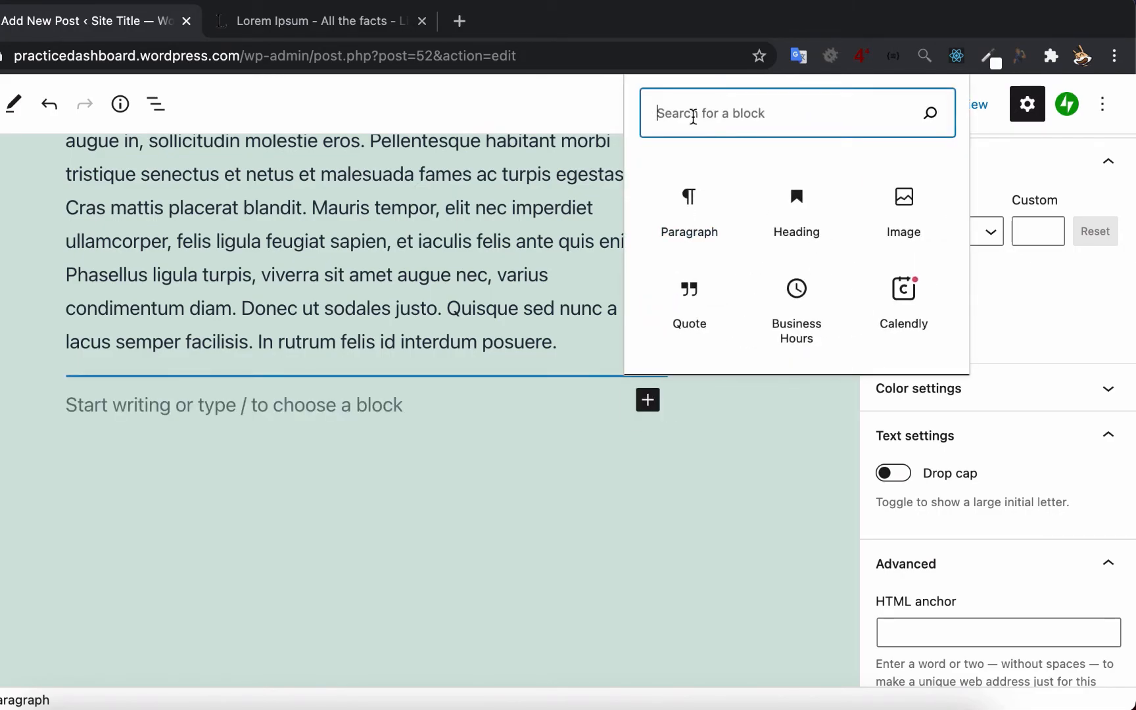
pyautogui.write('cale')
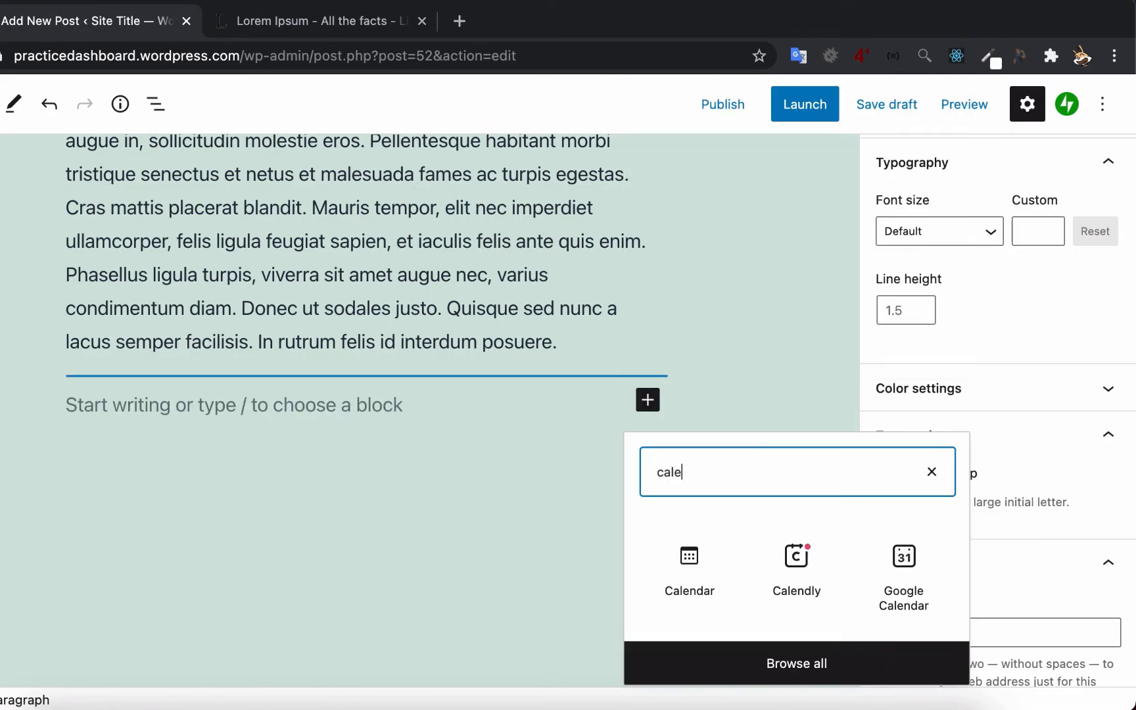
pyautogui.click(680, 564)
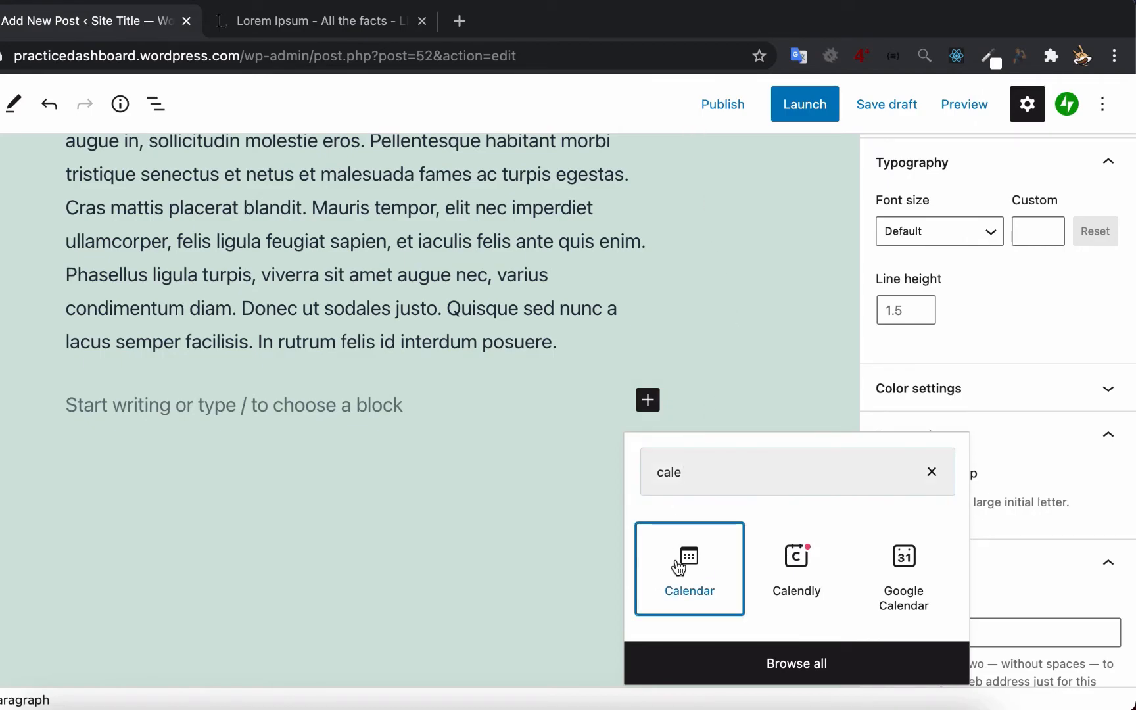
pyautogui.scroll(-3, 510, 439)
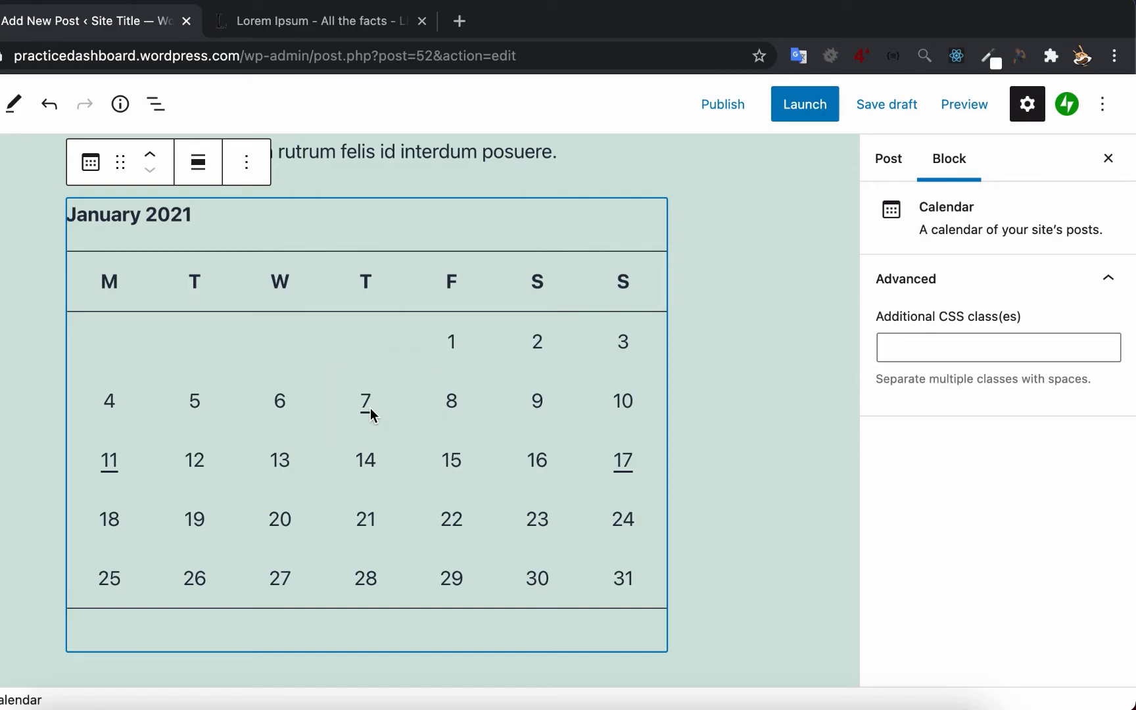
# Step: Publish the post immediately with public visibility, going through the pre-publish check
pyautogui.scroll(10, 55, 354)
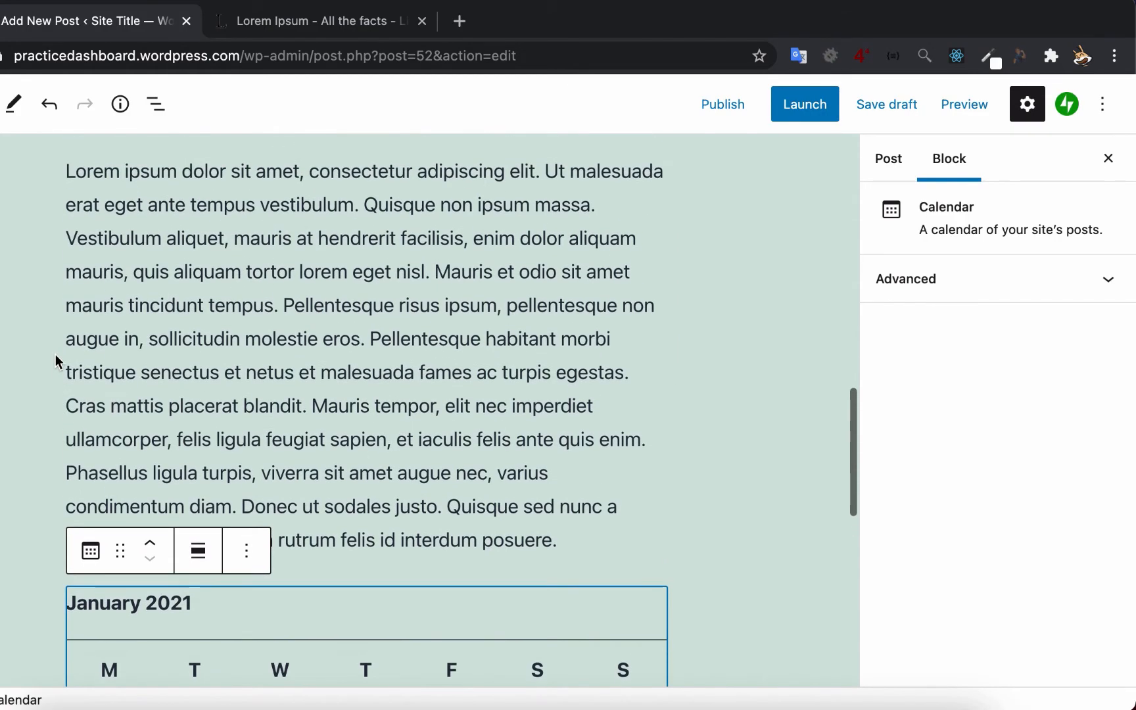
pyautogui.scroll(10, 55, 355)
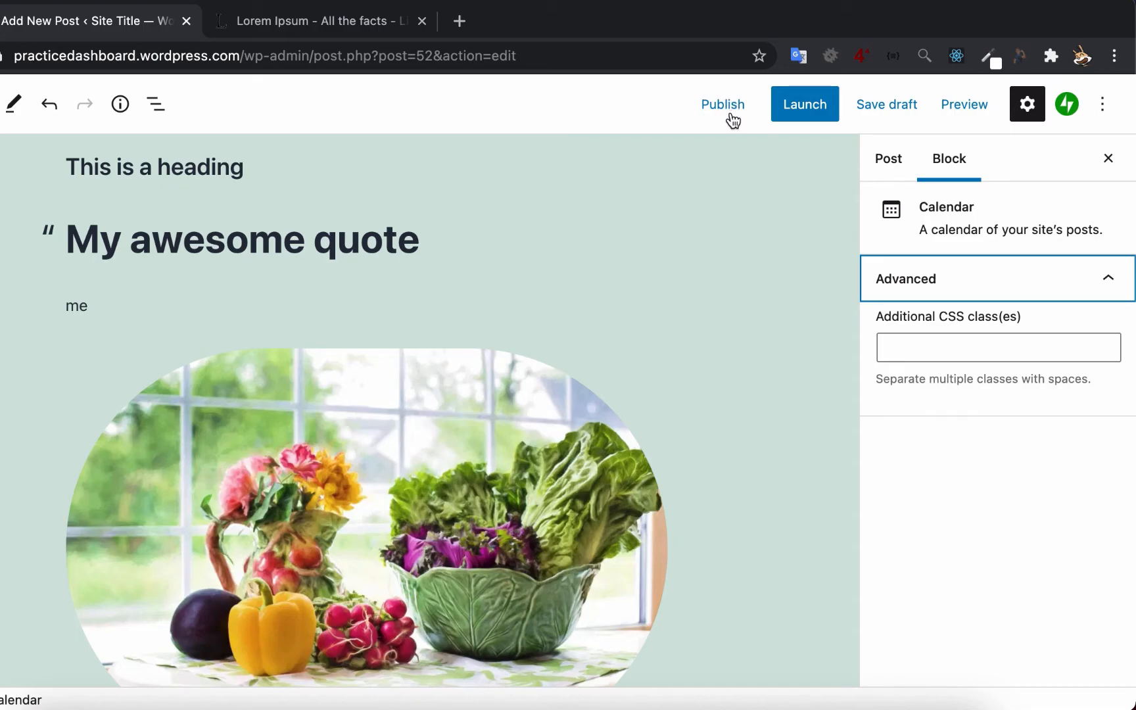
pyautogui.click(723, 105)
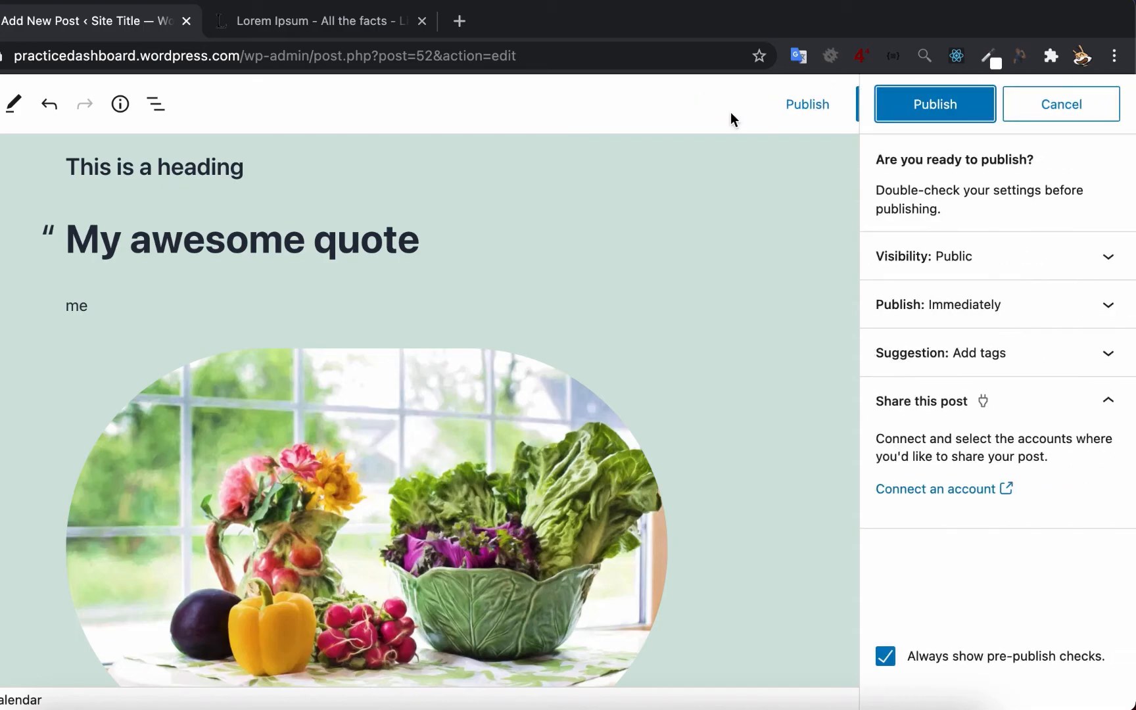
pyautogui.click(926, 107)
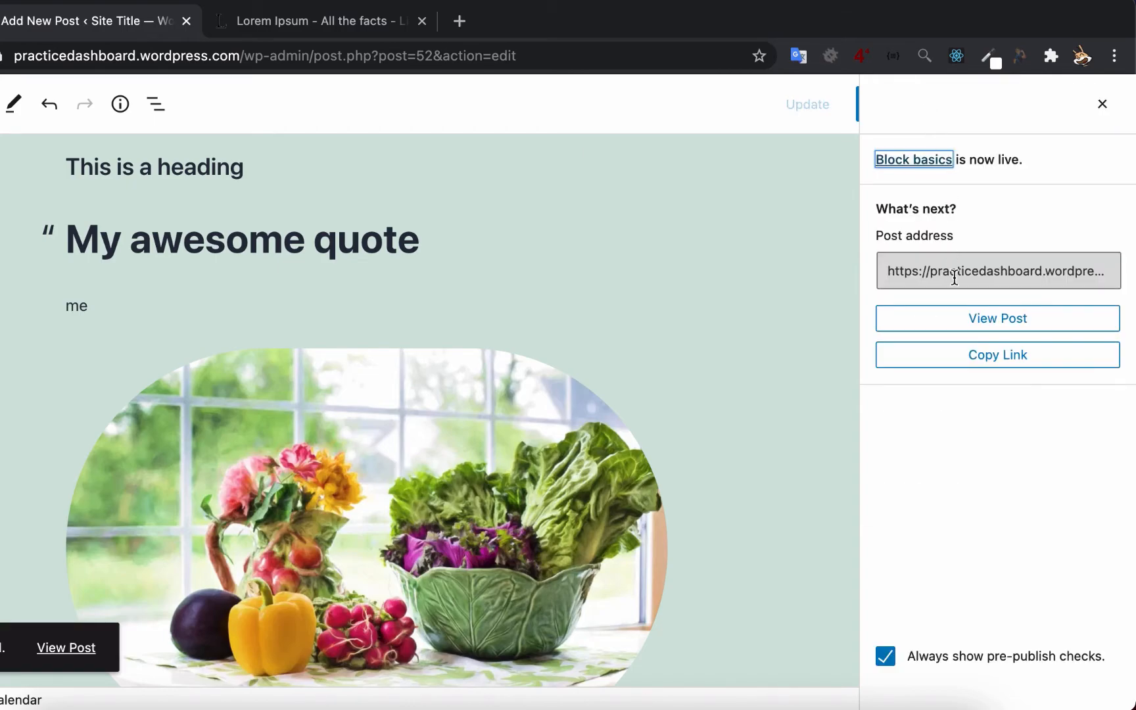
# Step: View the published post and examine its headings, quote, captioned image, paragraph and calendar on the live page
pyautogui.click(968, 325)
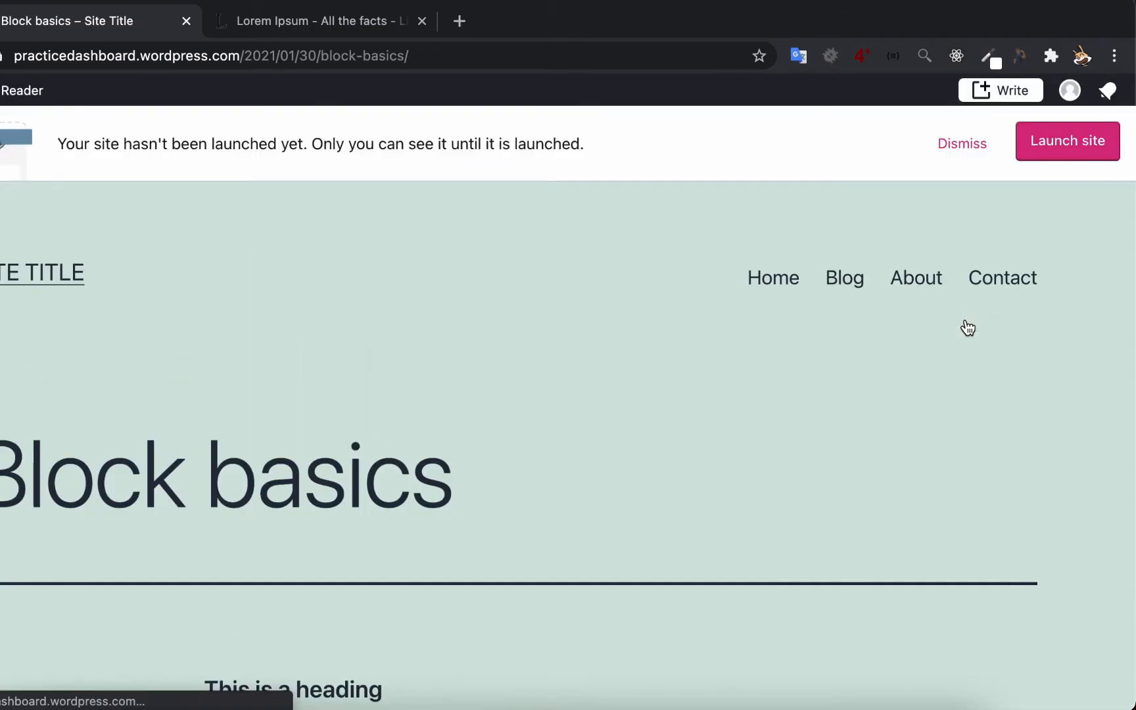
pyautogui.scroll(-5, 677, 392)
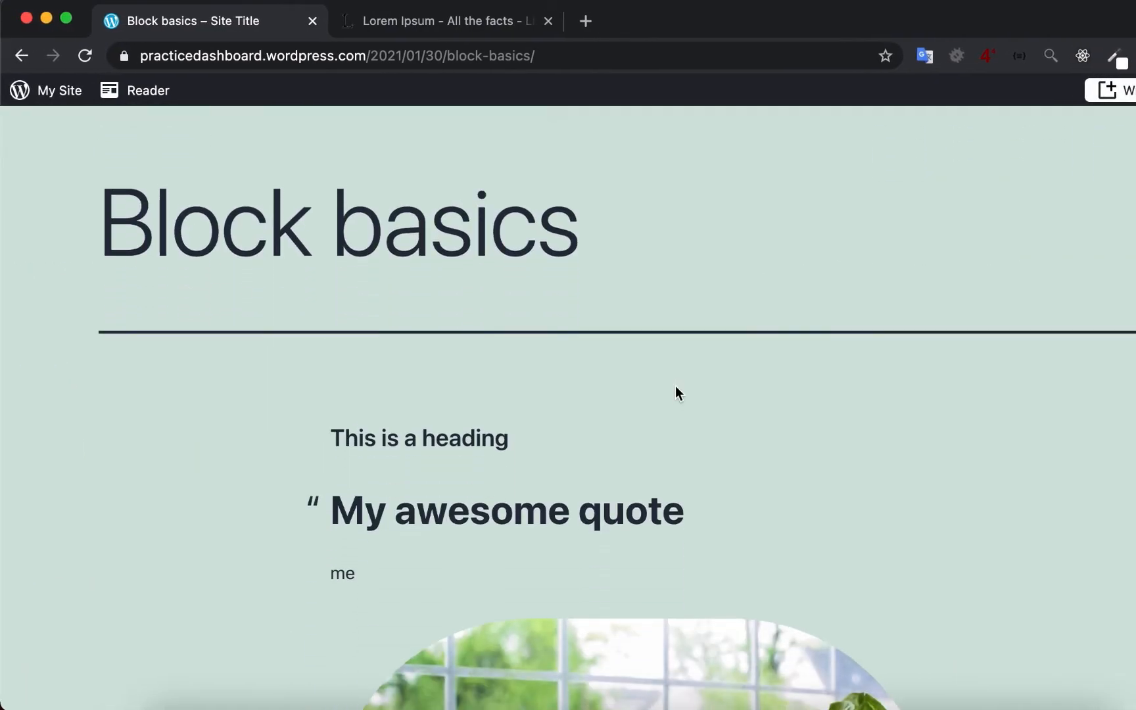
pyautogui.scroll(-3, 675, 387)
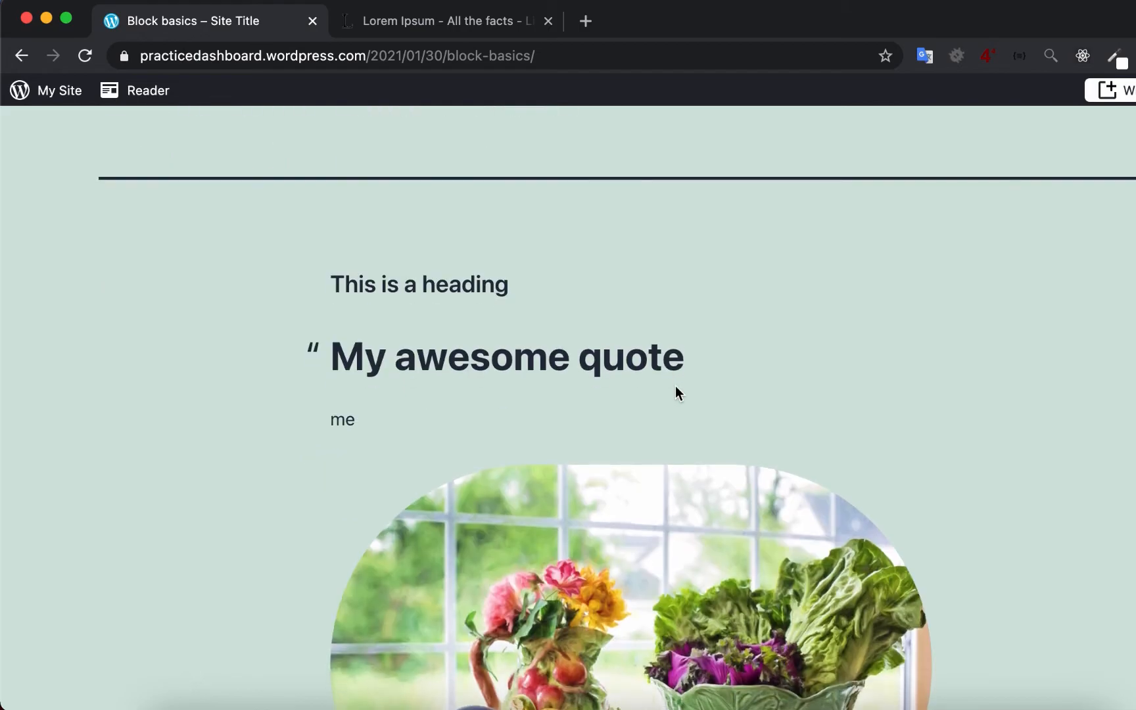
pyautogui.scroll(-2, 675, 387)
pyautogui.doubleClick(478, 209)
pyautogui.click(516, 296)
pyautogui.scroll(-2, 519, 295)
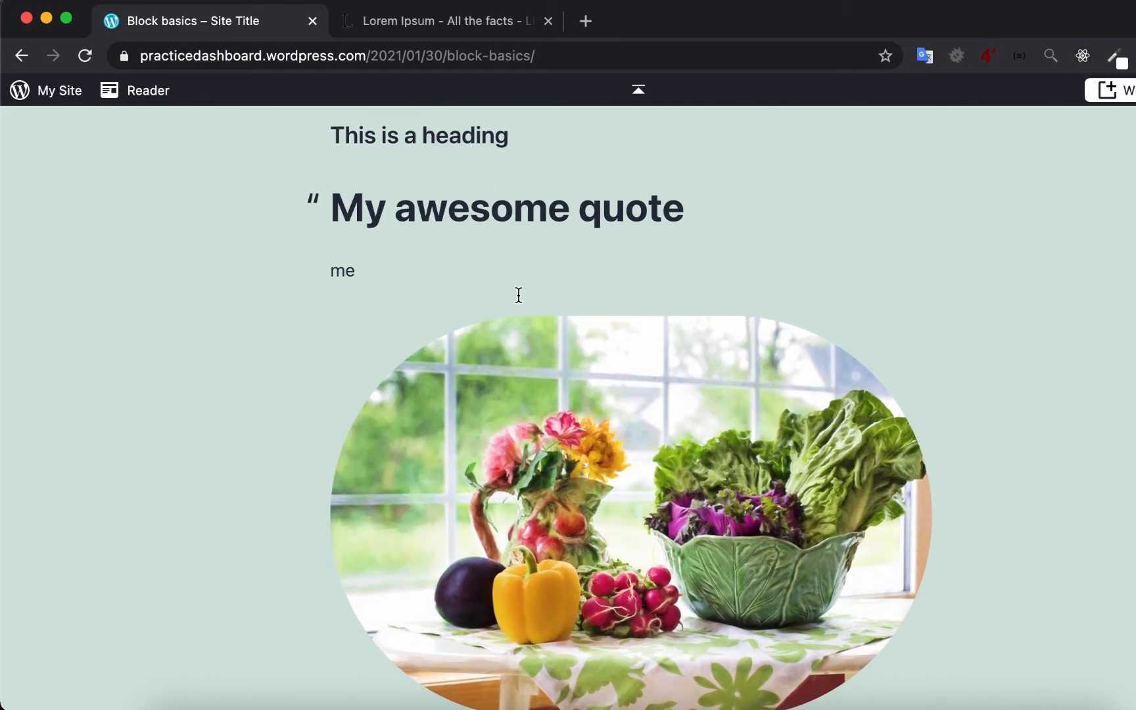
pyautogui.scroll(-6, 518, 294)
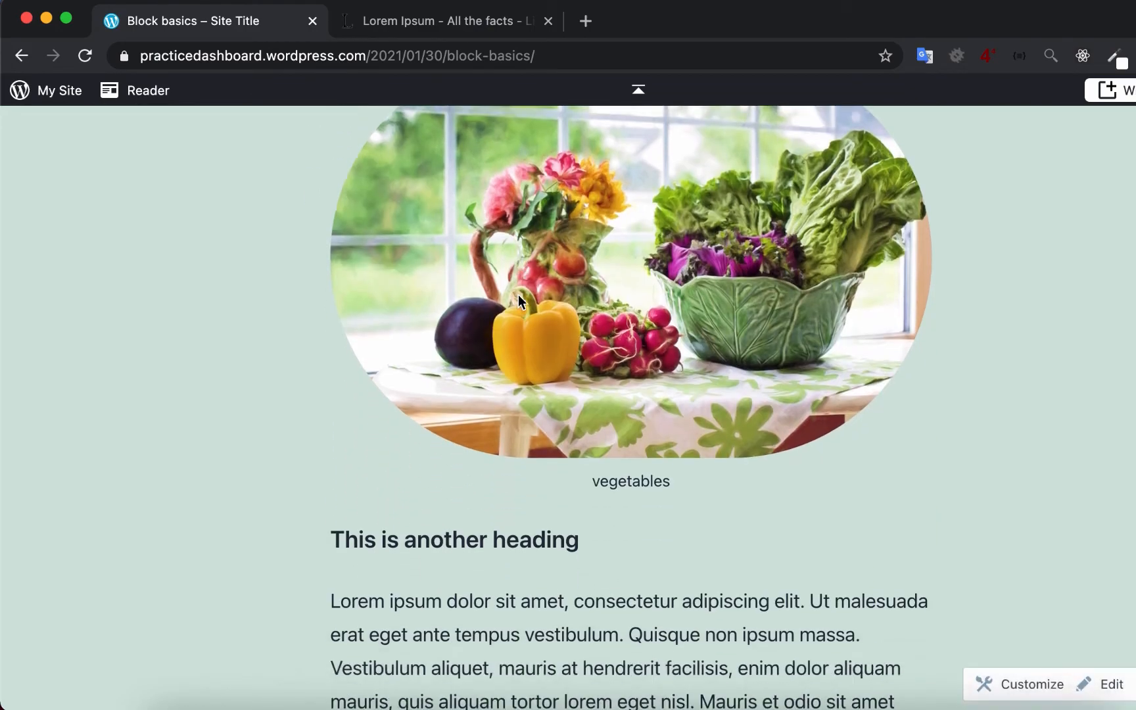
pyautogui.scroll(-4, 518, 303)
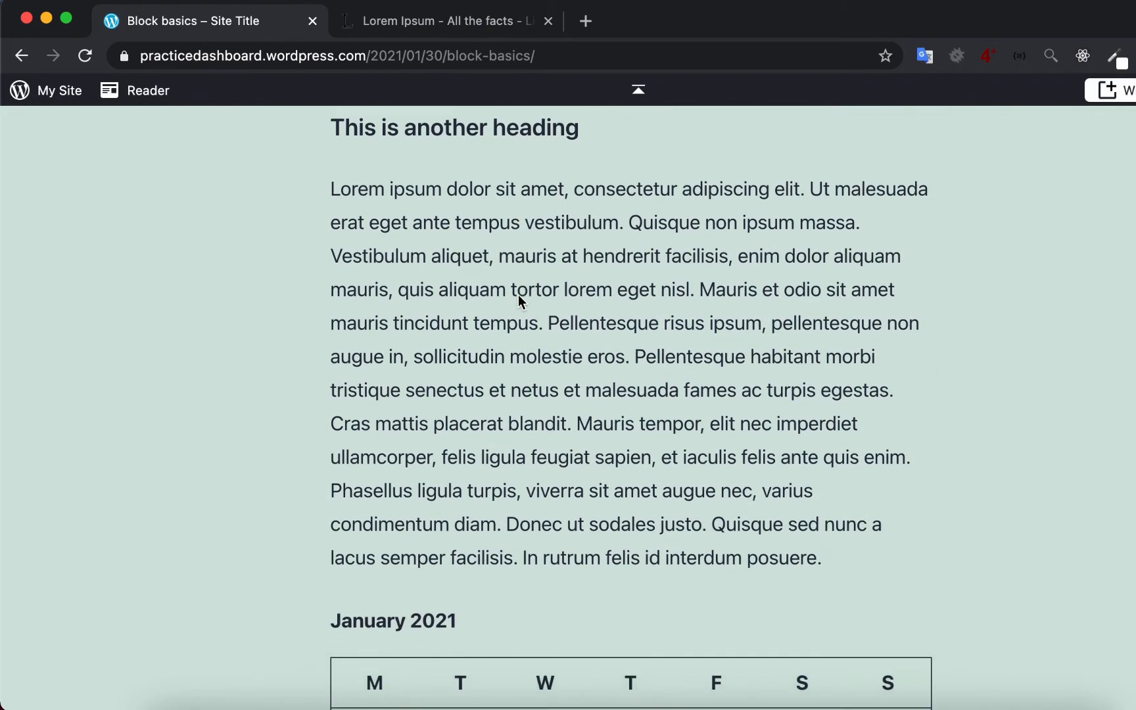
pyautogui.scroll(-1, 518, 297)
pyautogui.scroll(-2, 519, 295)
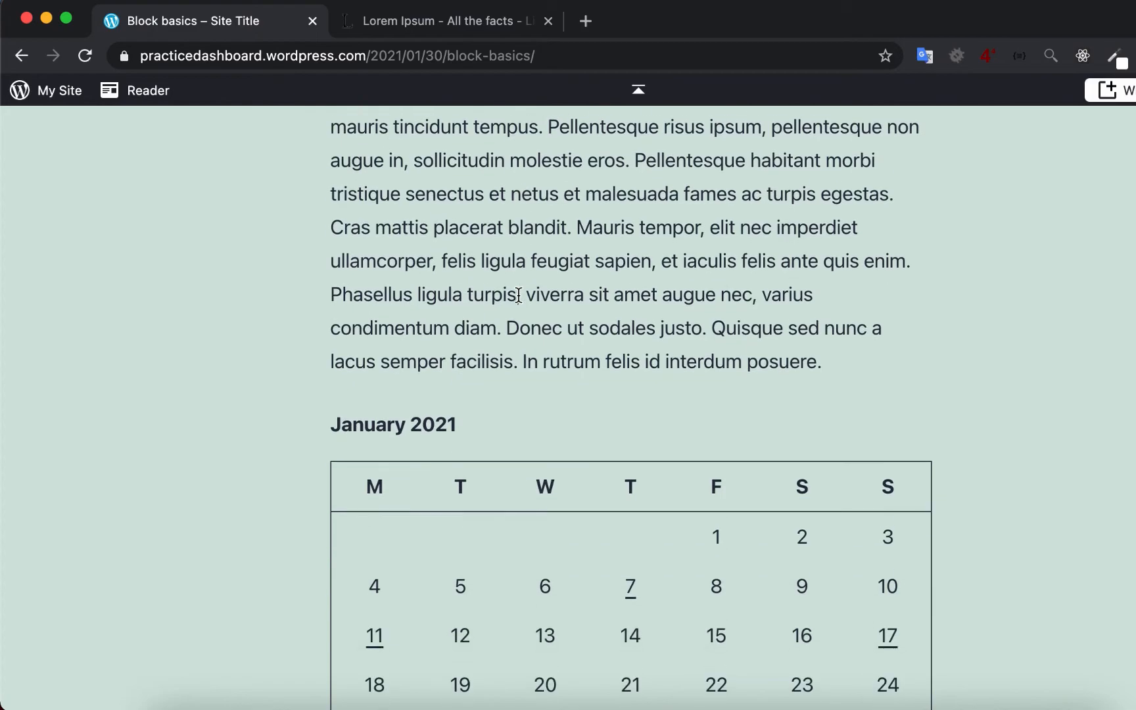
pyautogui.scroll(-1, 518, 296)
pyautogui.scroll(-1, 518, 296)
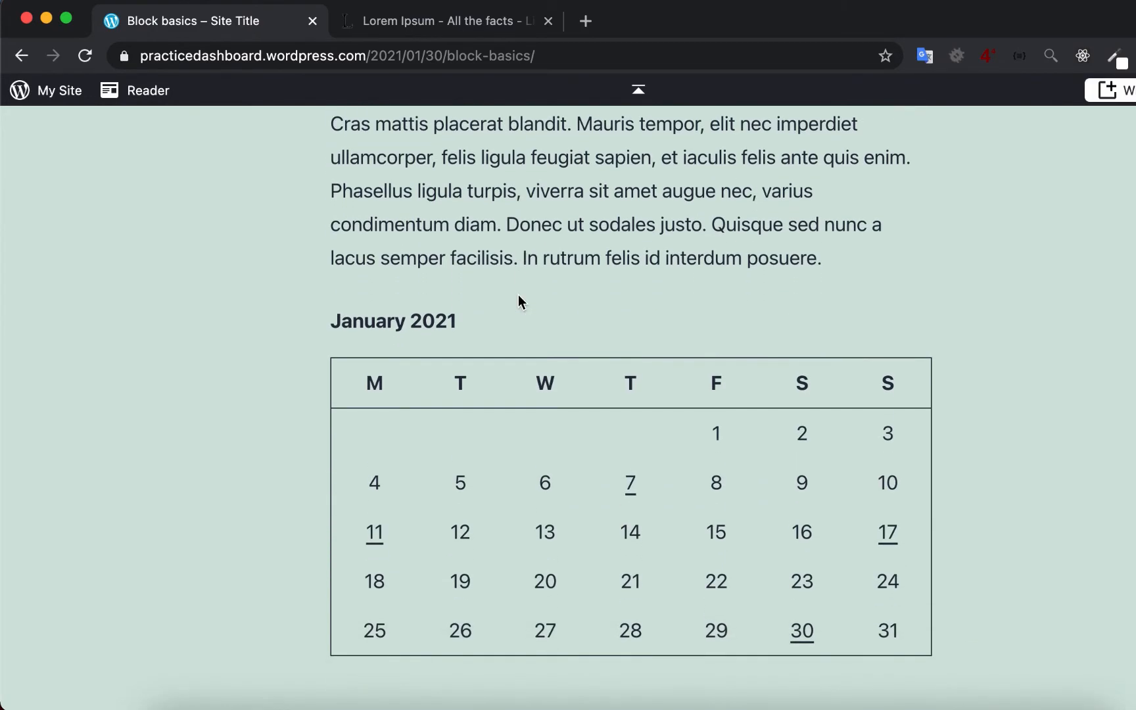
pyautogui.scroll(-2, 518, 296)
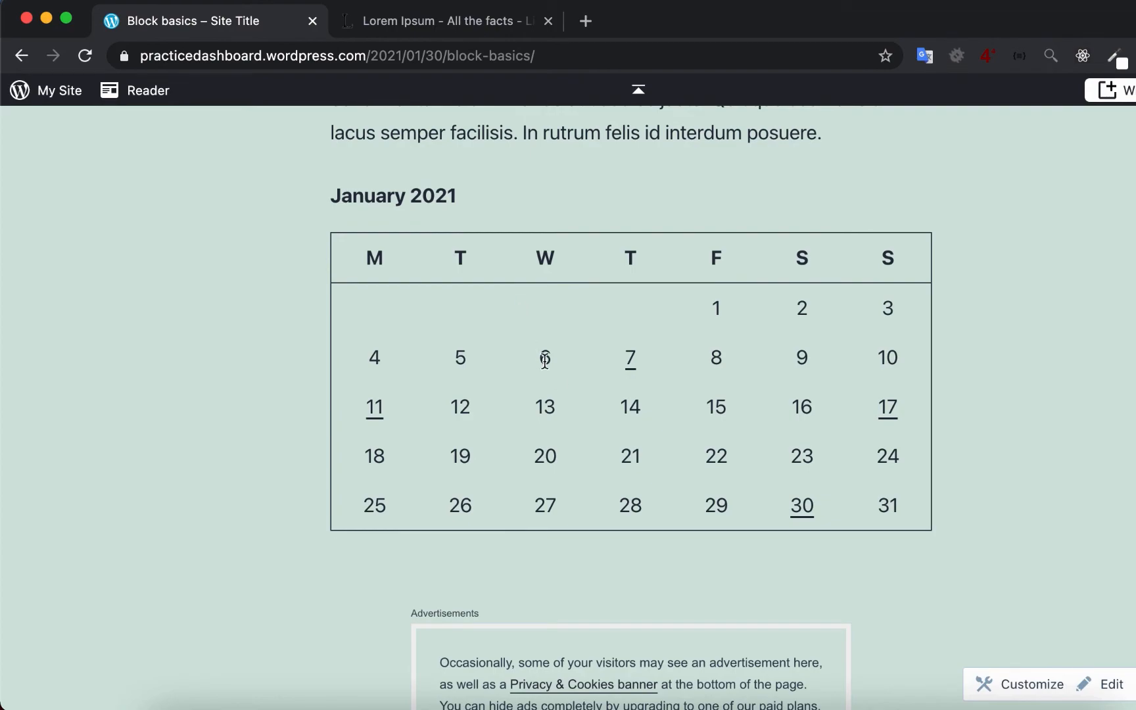
# Step: Open the day archive for January 17, 2021 from the post's calendar and look at the posts listed there
pyautogui.click(886, 418)
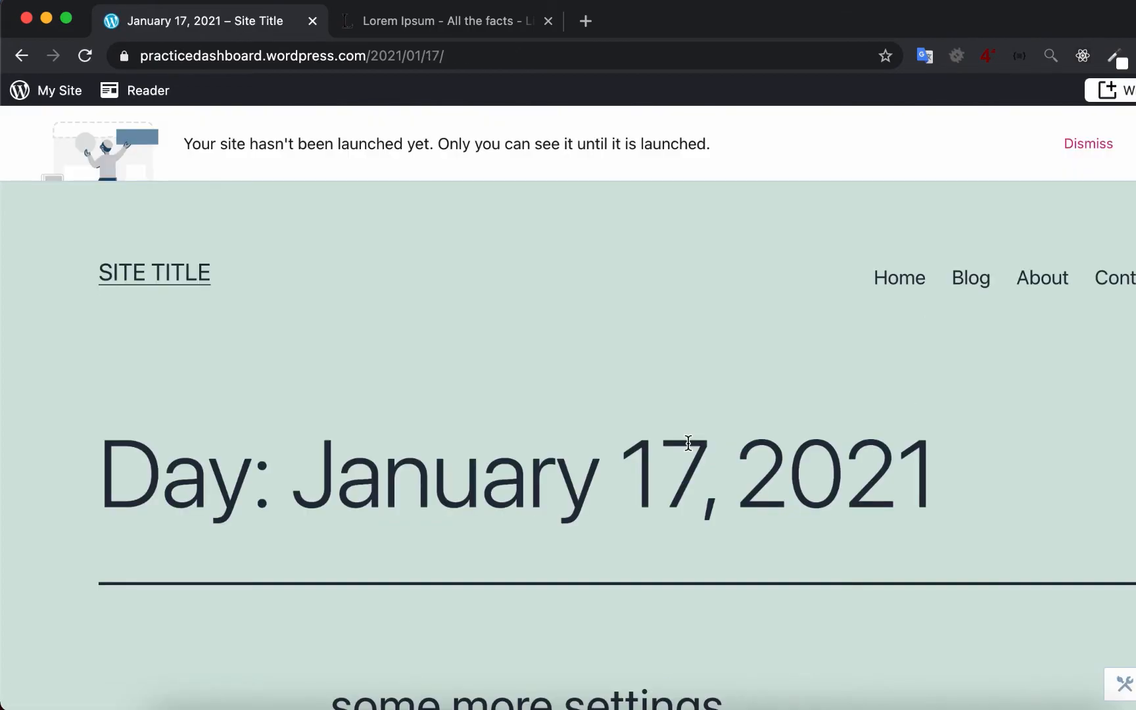
pyautogui.scroll(-2, 689, 444)
pyautogui.scroll(-2, 687, 443)
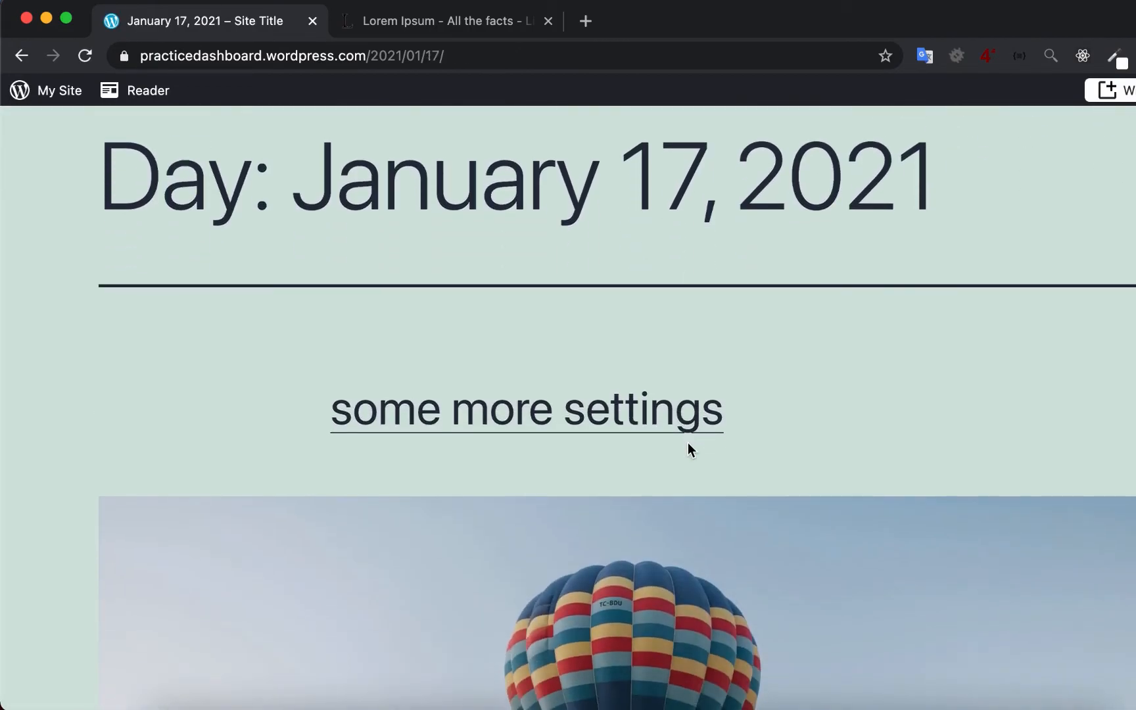
# Step: Return to editing the post and remove the Calendar block below the last paragraph
pyautogui.scroll(-2, 688, 443)
pyautogui.scroll(-10, 688, 443)
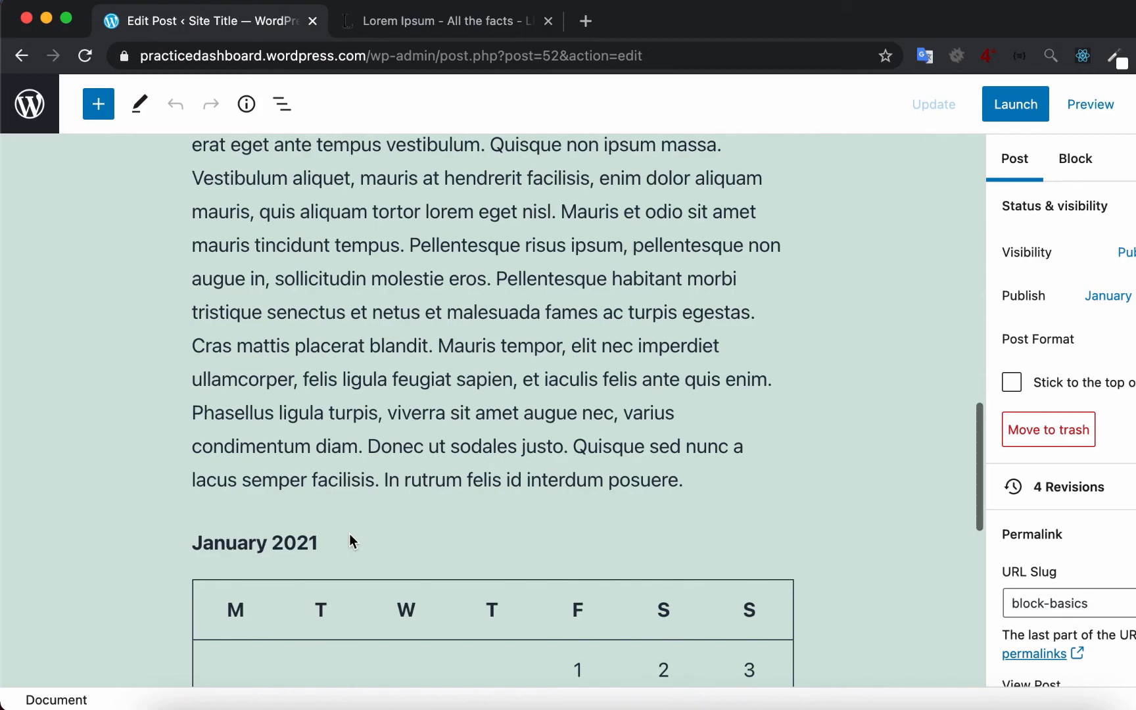
pyautogui.click(269, 557)
pyautogui.click(372, 499)
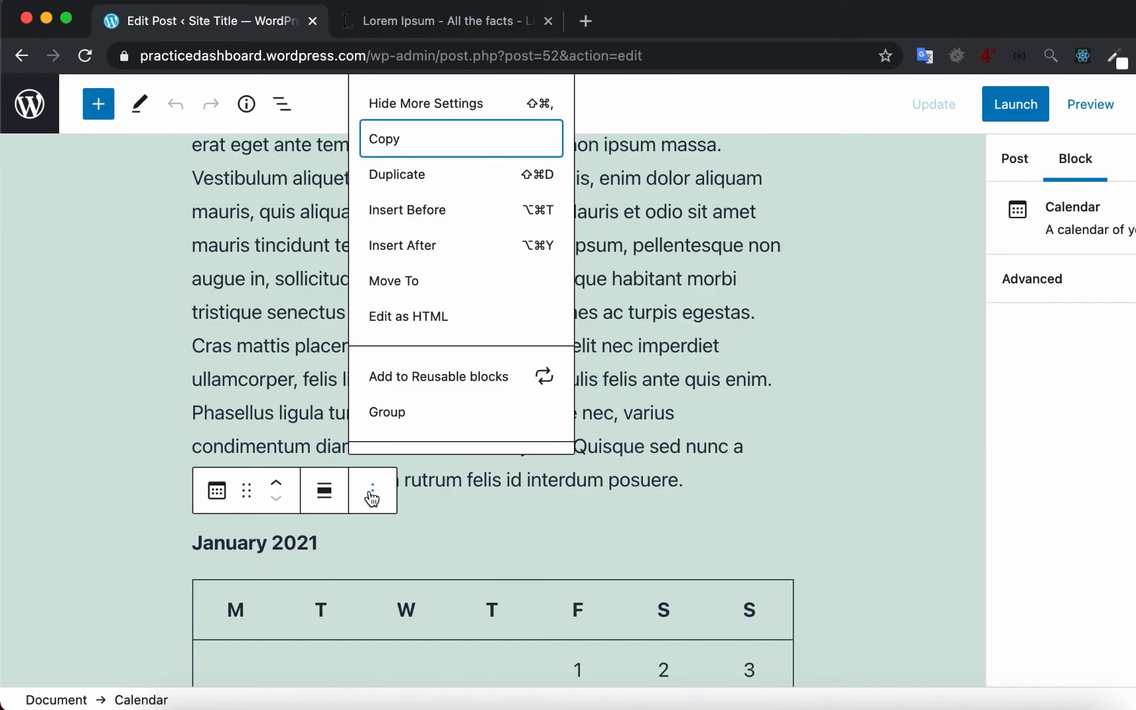
pyautogui.scroll(-2, 421, 394)
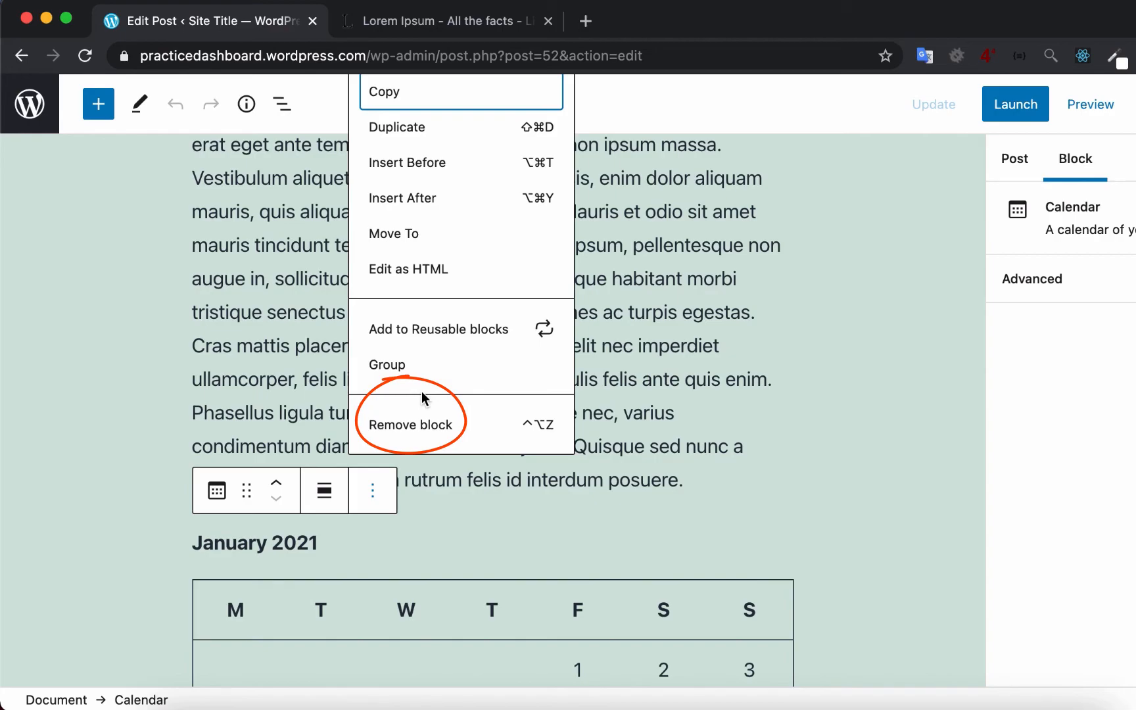
pyautogui.click(442, 439)
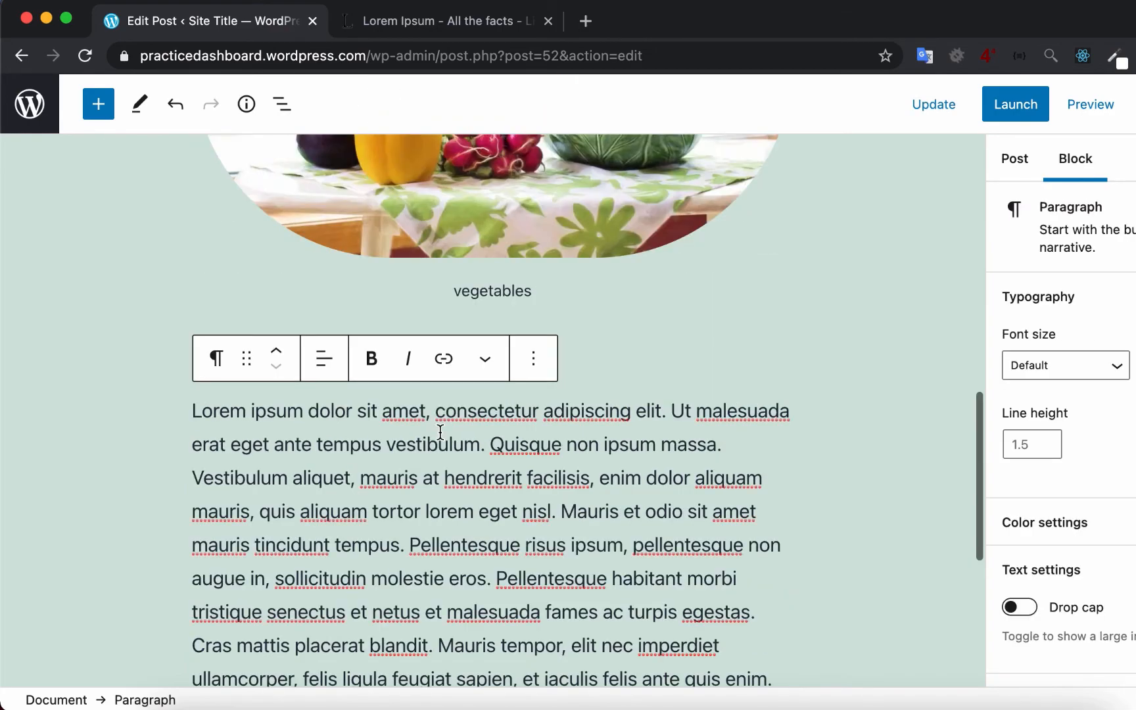
# Step: Try the Small and Extra small font sizes on the paragraph below the vegetables image
pyautogui.scroll(-5, 437, 460)
pyautogui.scroll(2, 437, 461)
pyautogui.scroll(2, 437, 460)
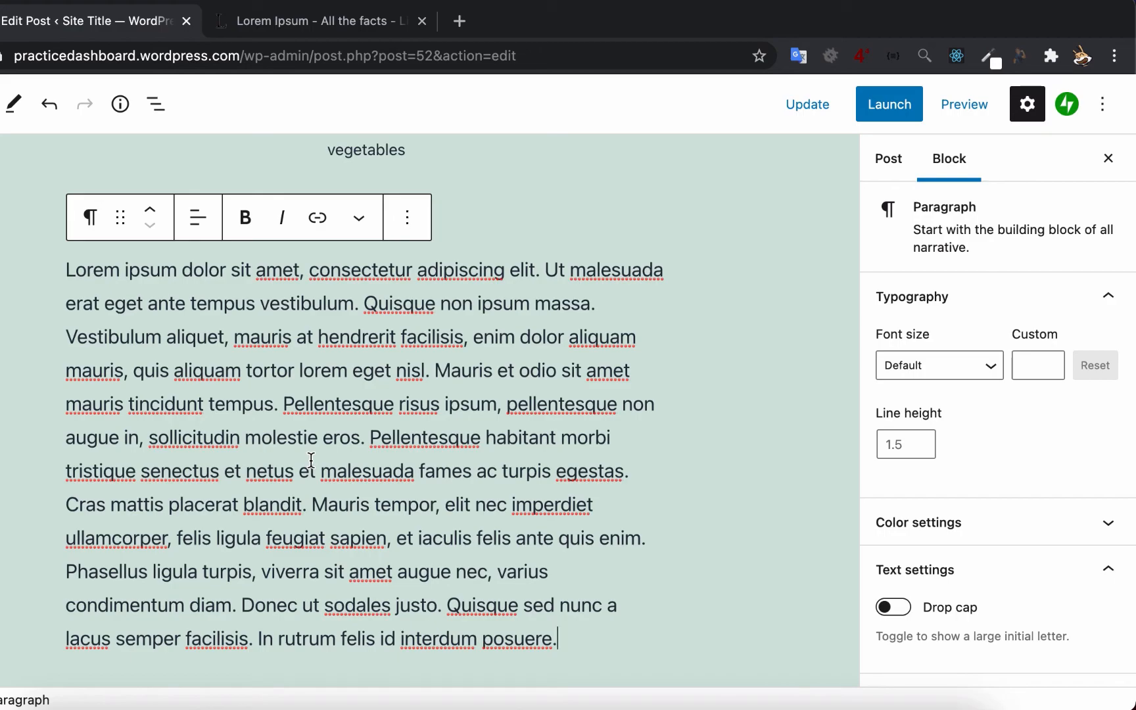
pyautogui.click(206, 403)
pyautogui.moveTo(248, 369); pyautogui.dragTo(393, 471)
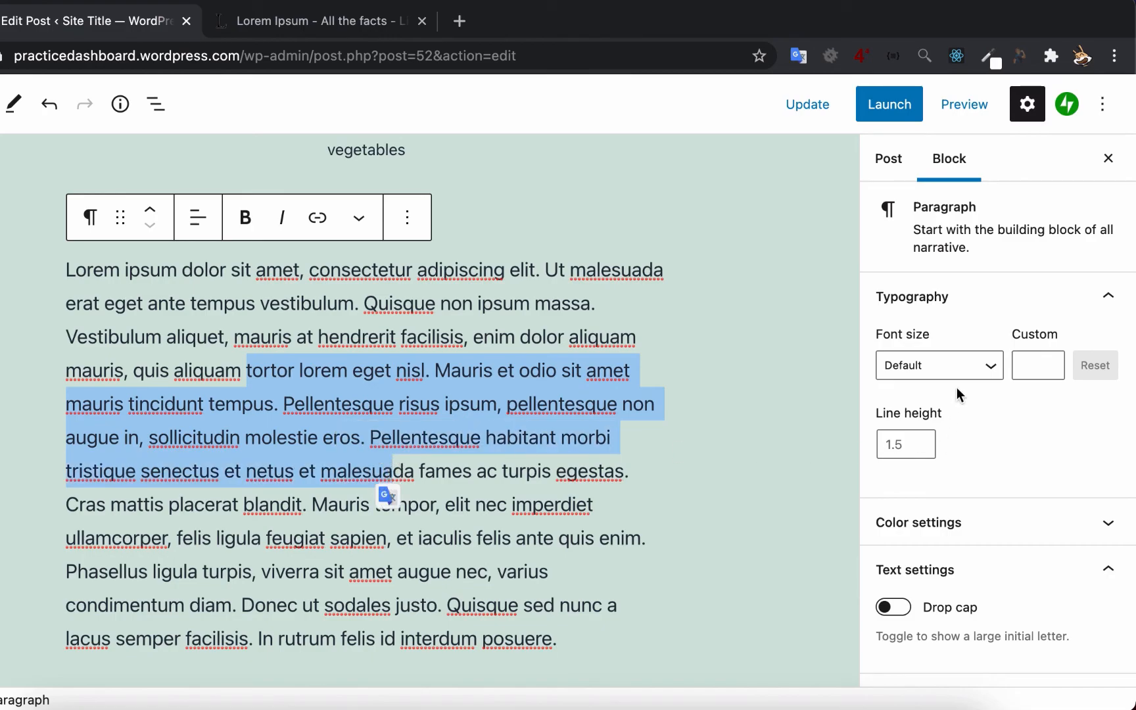
pyautogui.click(957, 365)
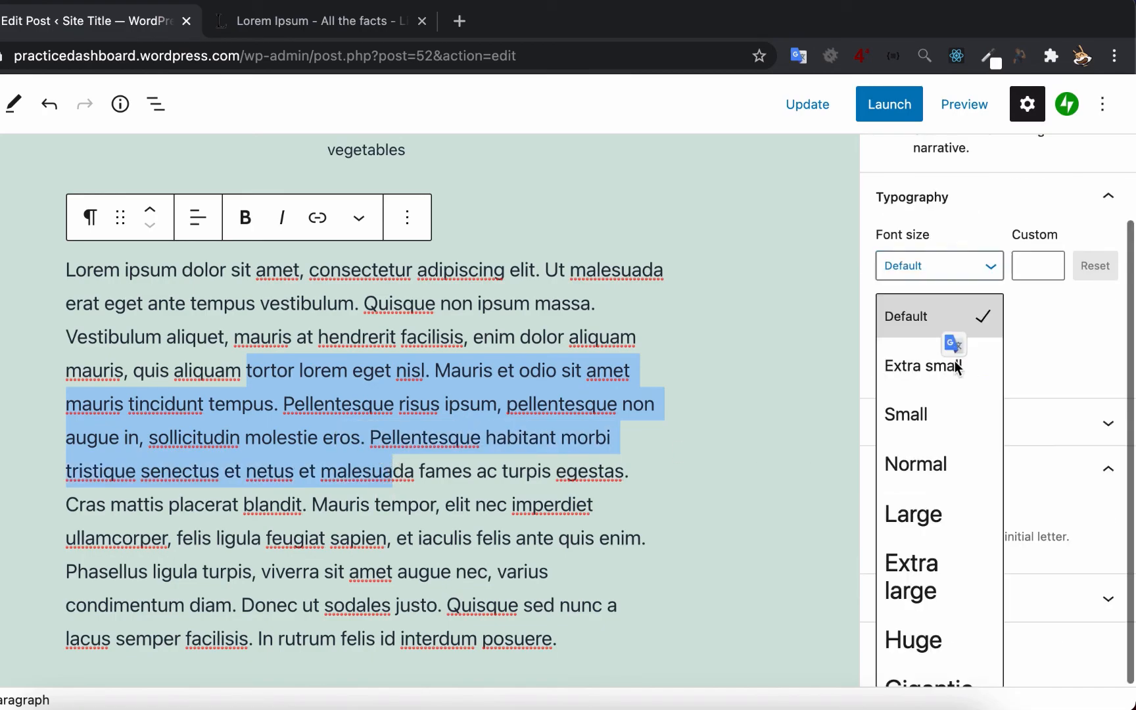
pyautogui.click(923, 412)
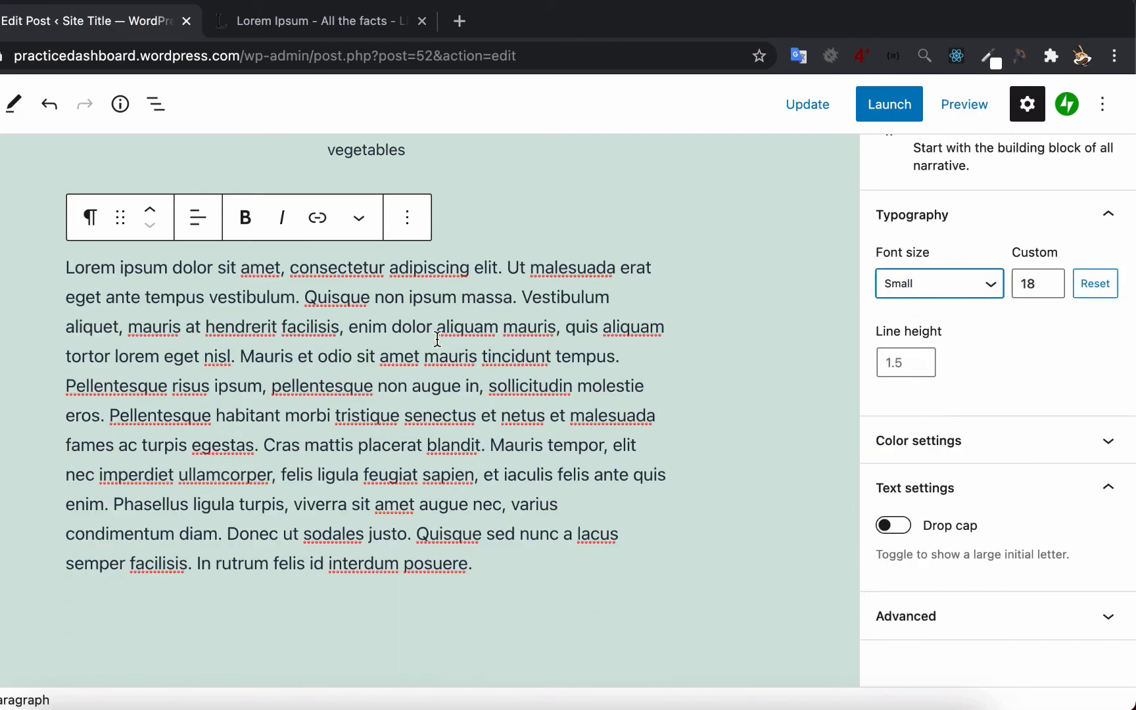
pyautogui.click(924, 281)
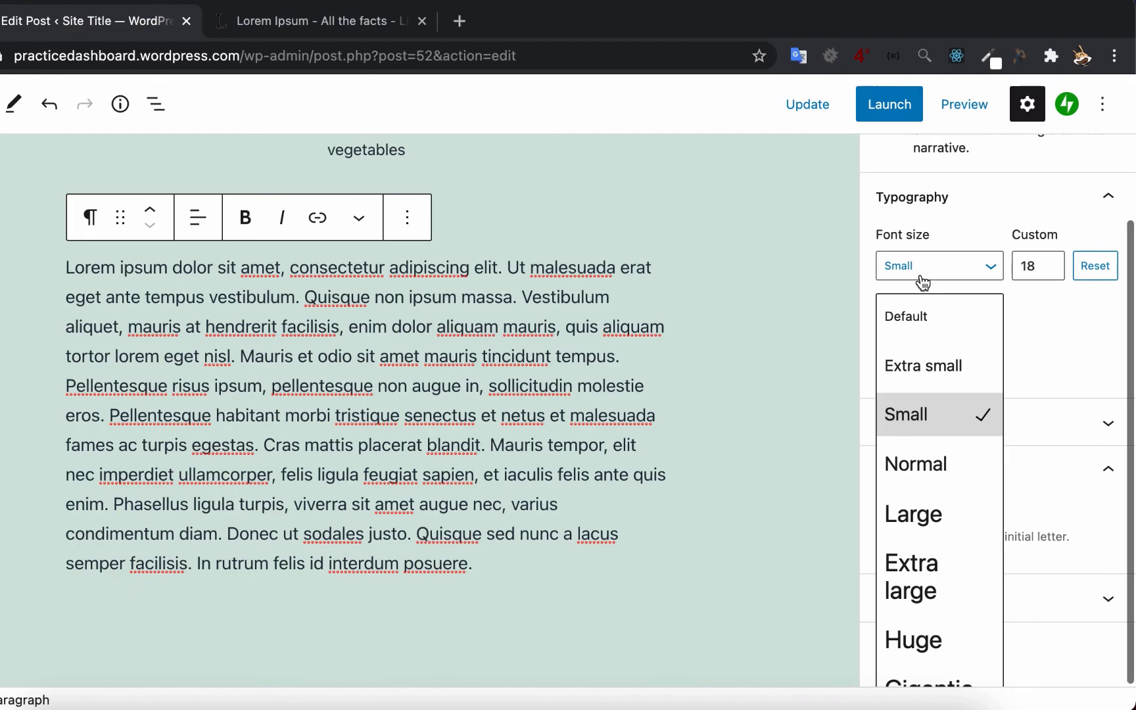
pyautogui.click(905, 374)
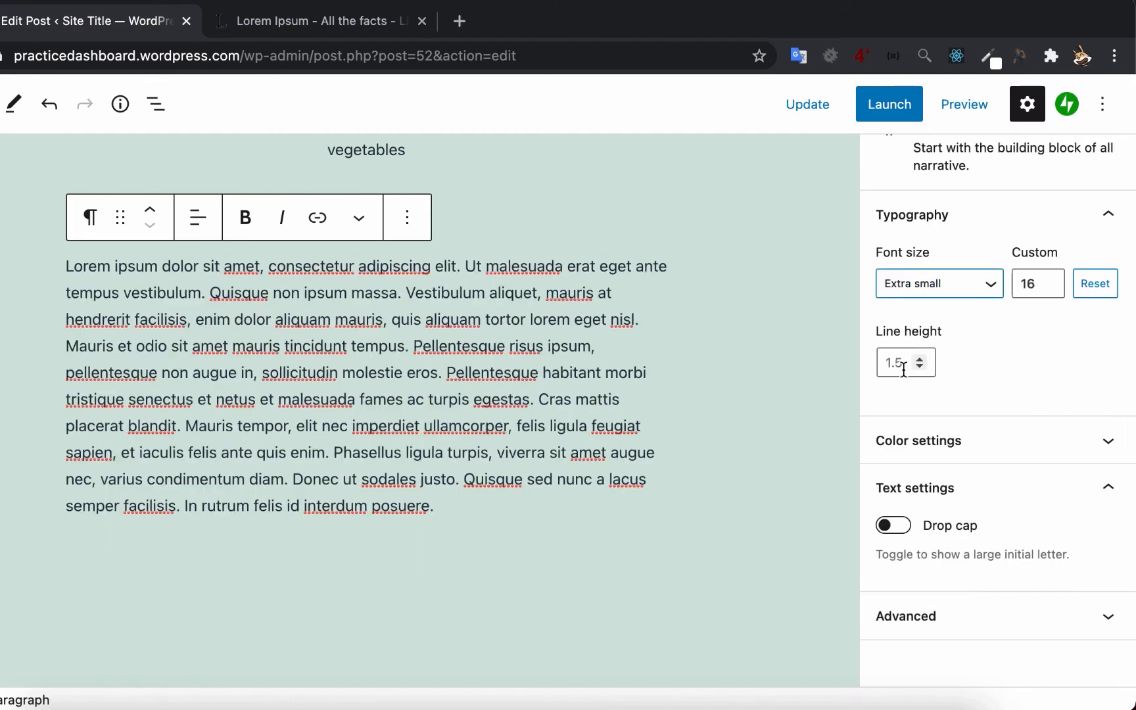
# Step: Set the font size of the paragraph below the vegetables image to Extra large
pyautogui.click(935, 289)
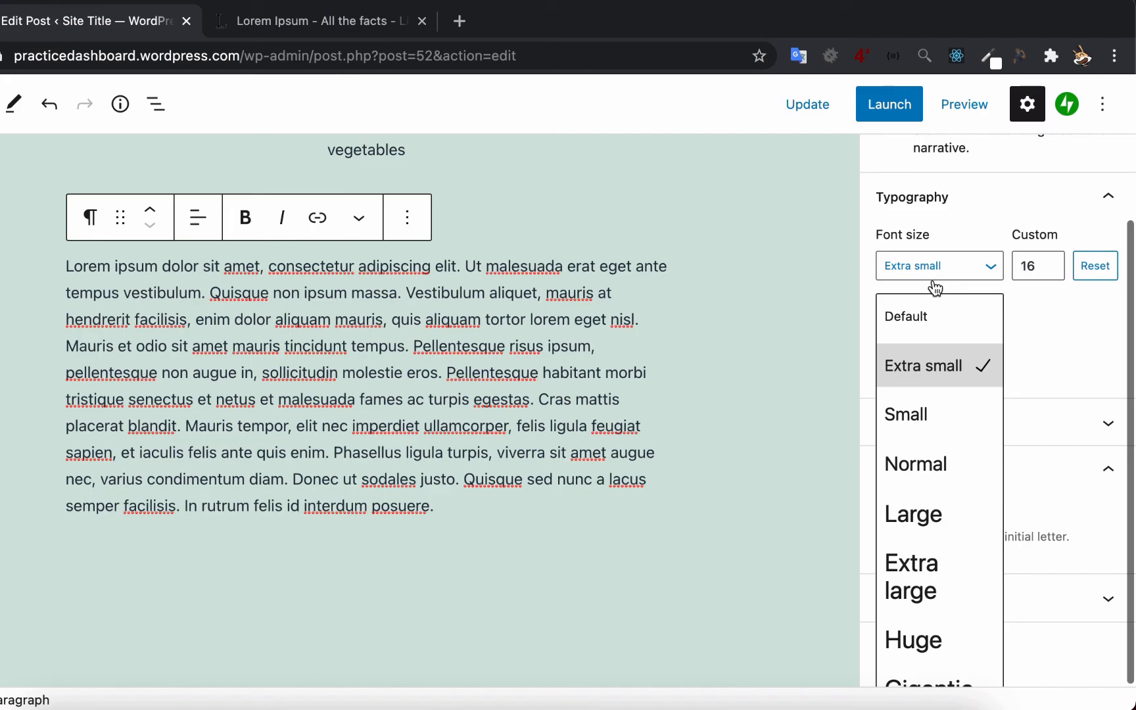
pyautogui.click(908, 563)
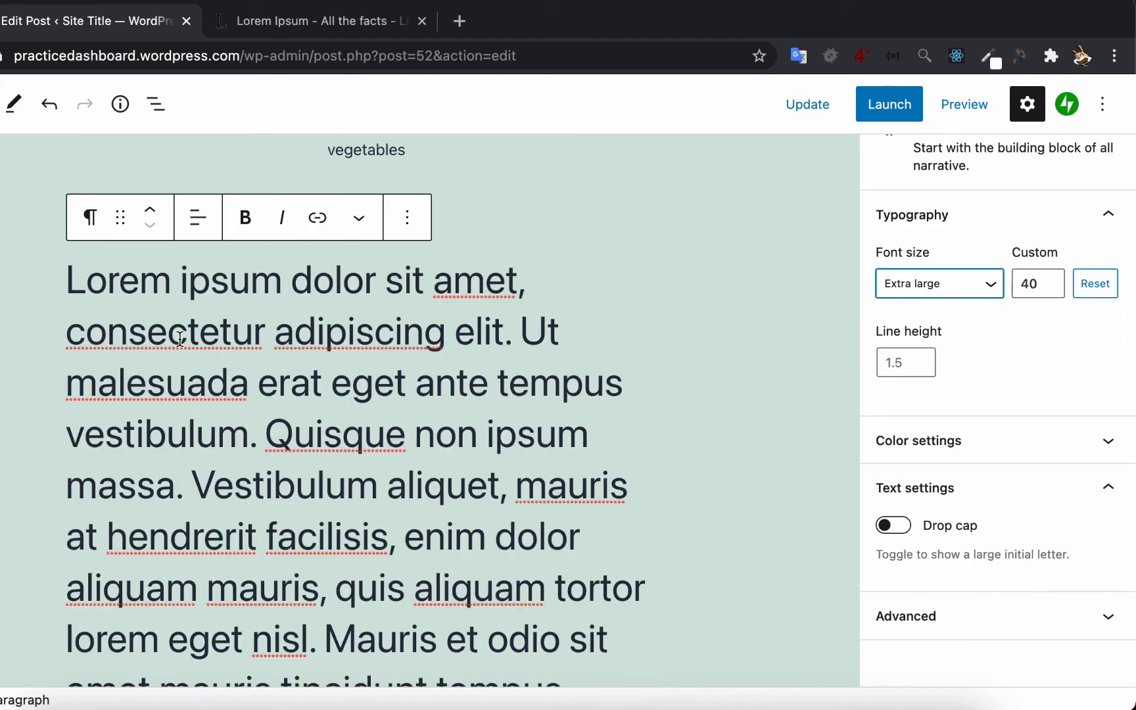
pyautogui.scroll(-2, 178, 335)
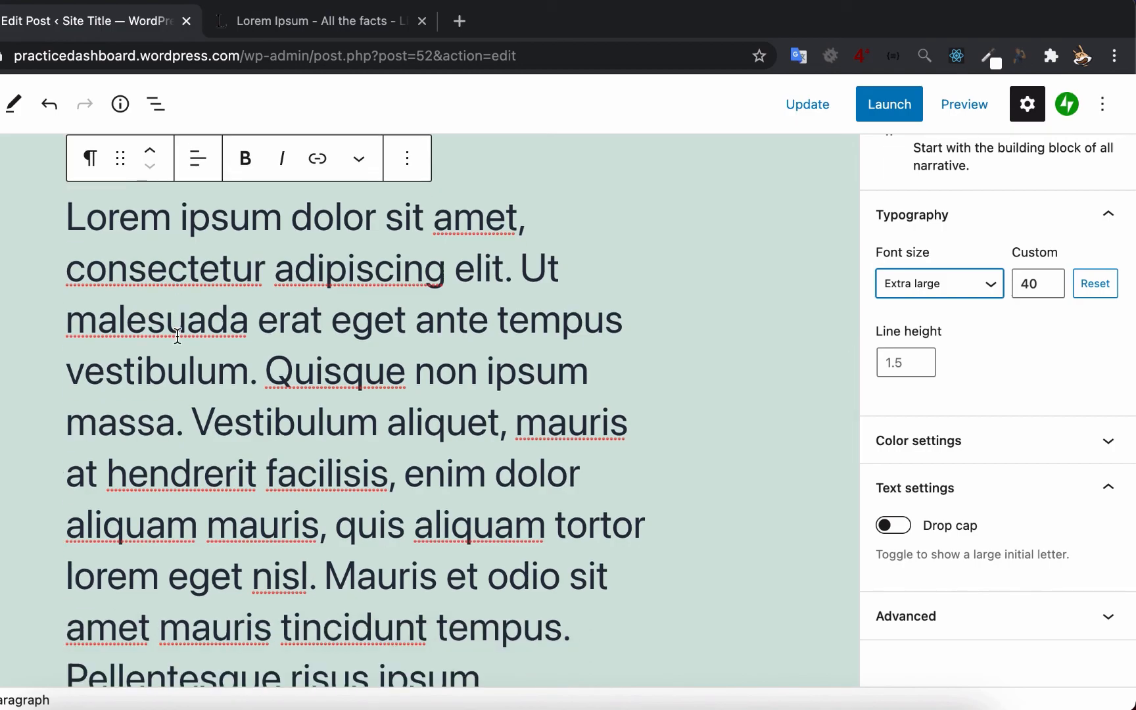
pyautogui.scroll(1, 178, 336)
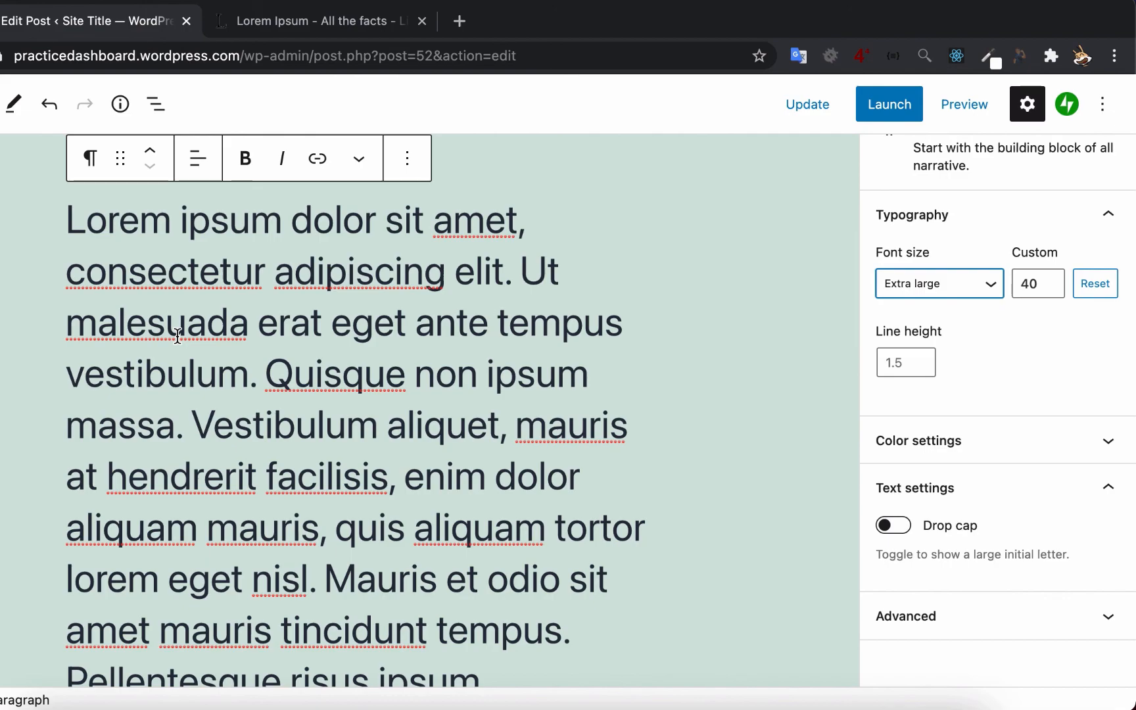